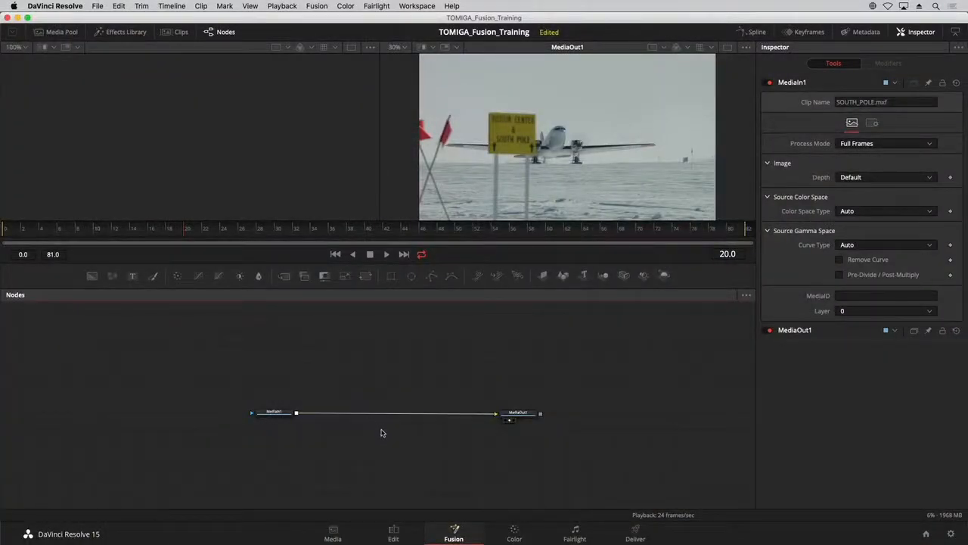
Spread the MediaIn1 and MediaOut1 nodes farther apart in an enlarged node graph.
drag(390, 436, 411, 395)
scroll(398, 405, up, 3)
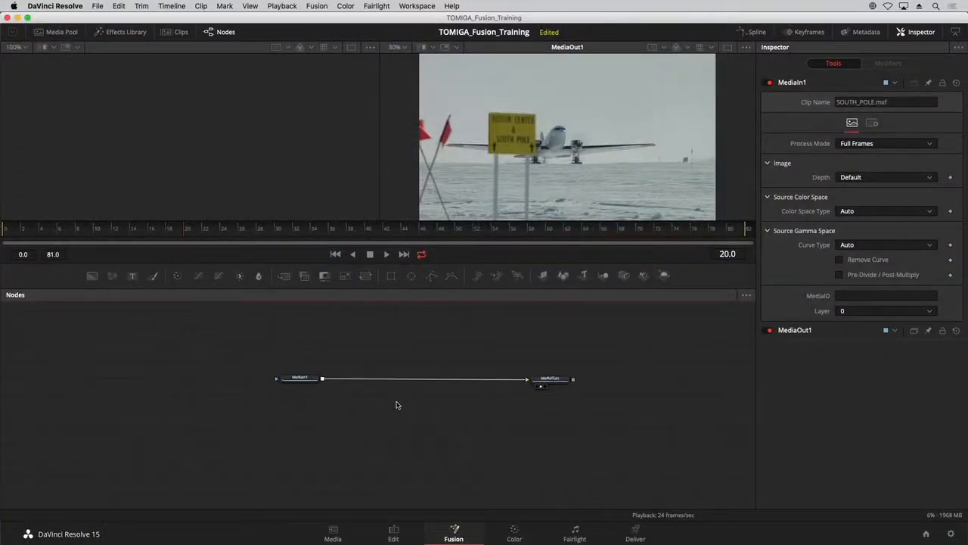
mouse_move(291, 376)
mouse_down()
mouse_move(292, 392)
mouse_move(292, 381)
mouse_up()
drag(602, 380, 606, 379)
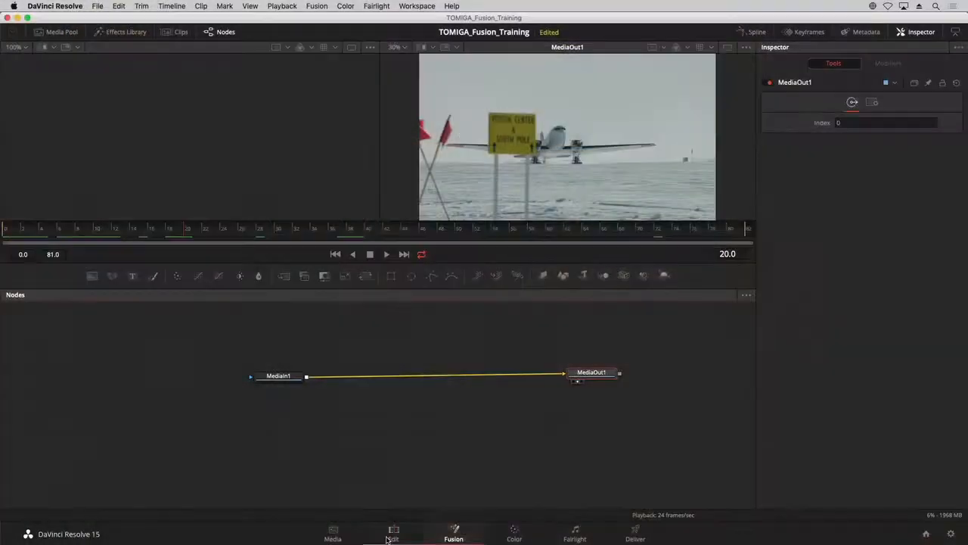
Park the playhead at 01:00:01:23 in the Edit page timeline and return to the Fusion page.
click(393, 534)
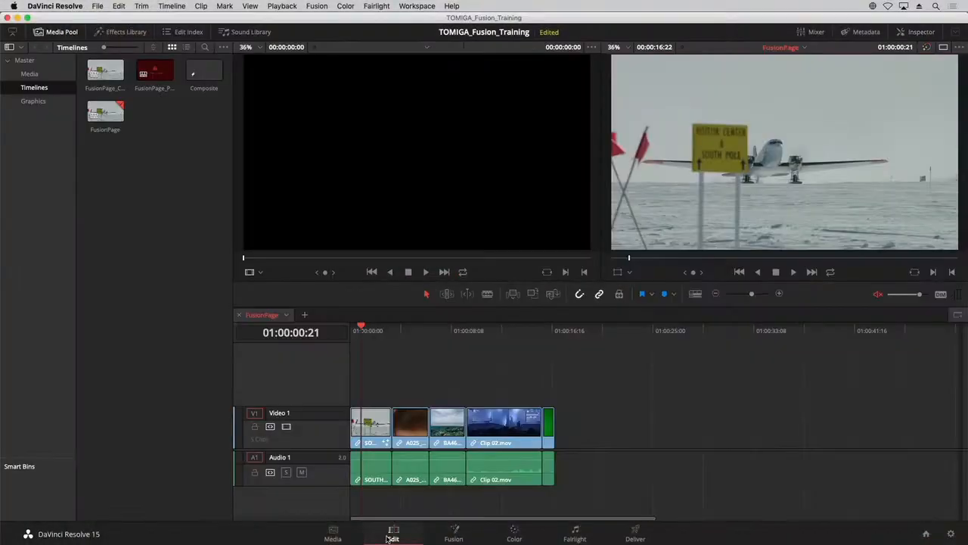
drag(372, 337, 374, 339)
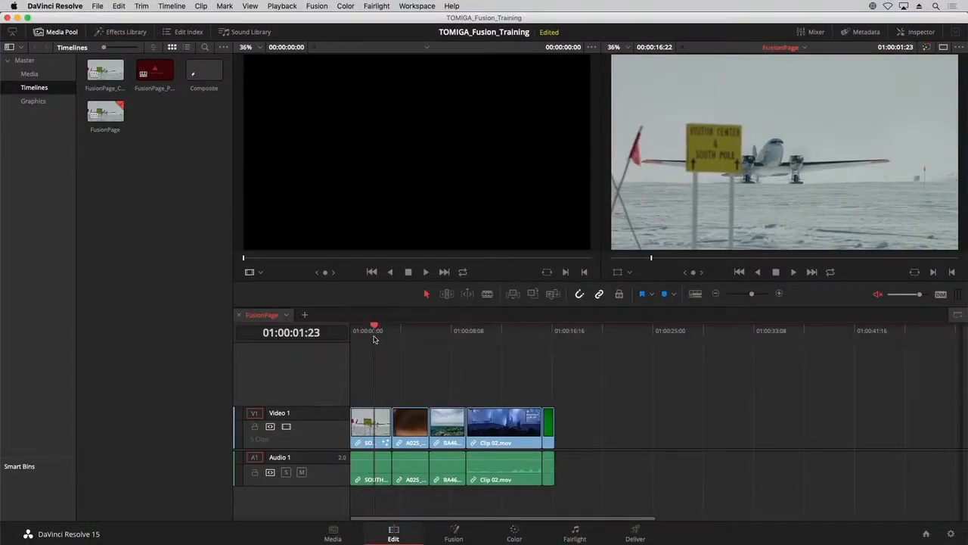
click(454, 534)
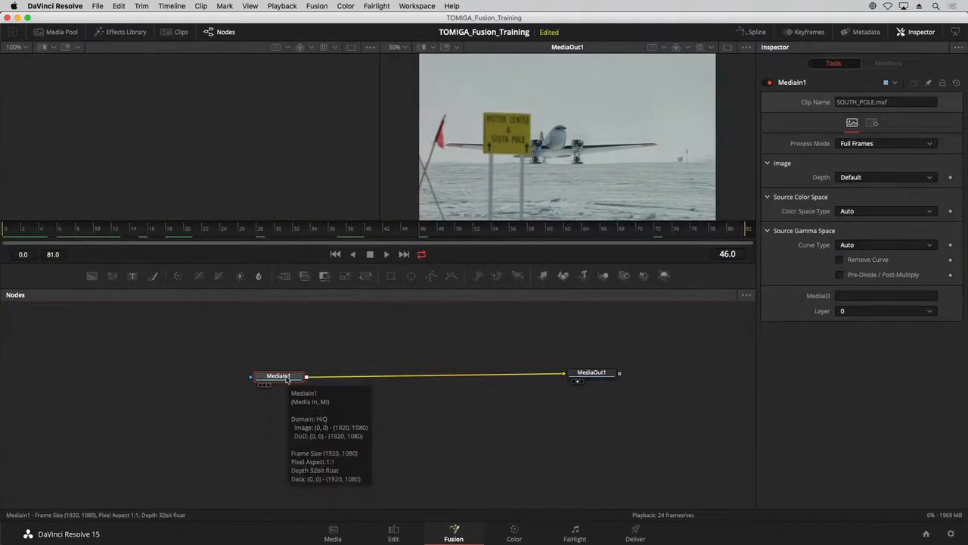
Line up the MediaIn1 and MediaOut1 nodes so their connection runs horizontally.
mouse_move(288, 376)
mouse_down()
mouse_move(295, 329)
mouse_move(287, 375)
mouse_up()
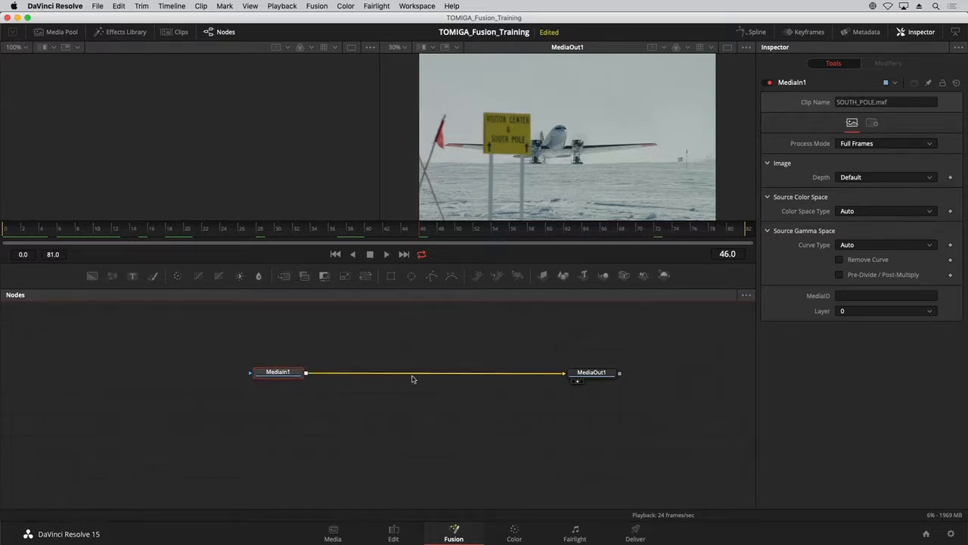
drag(587, 385, 585, 377)
mouse_move(585, 376)
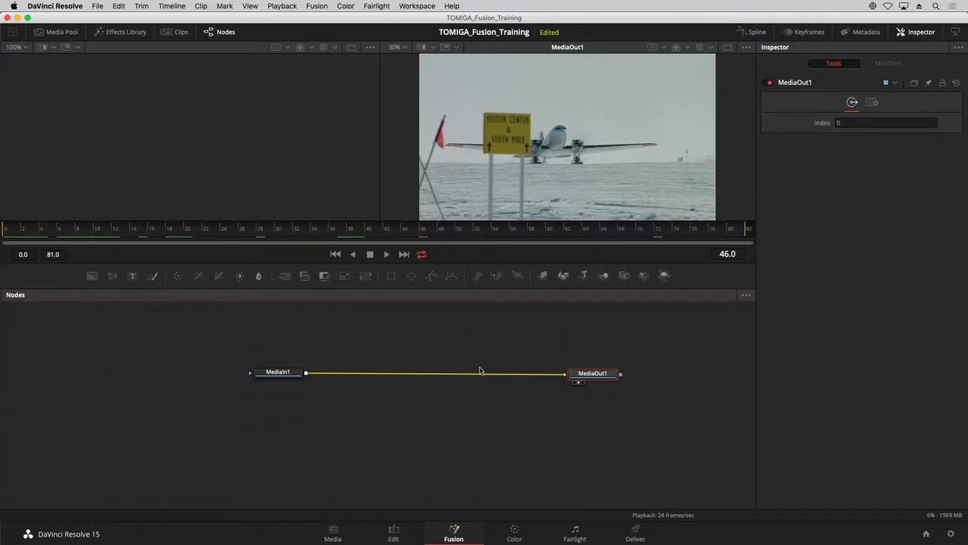
drag(579, 379, 602, 375)
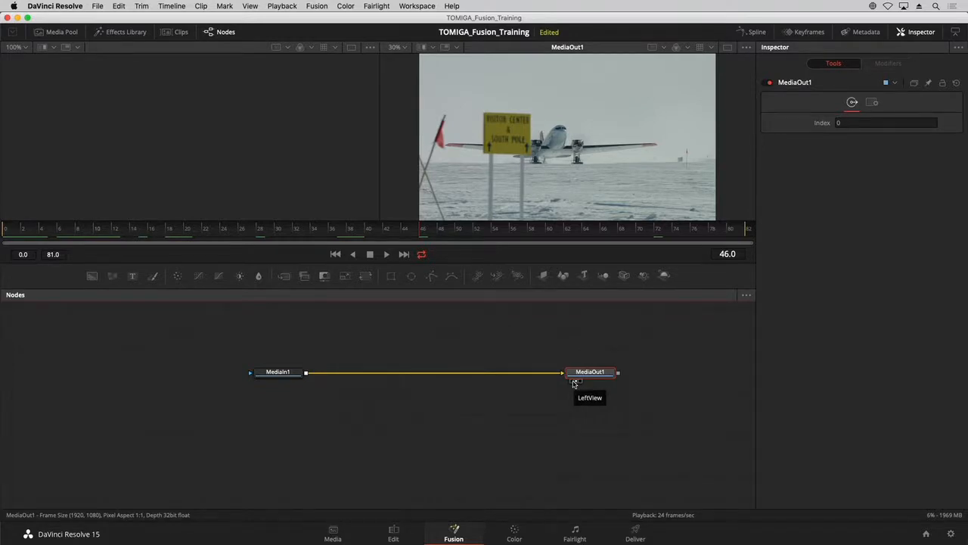
Display the MediaIn1 node in the empty viewer.
click(279, 374)
mouse_move(279, 376)
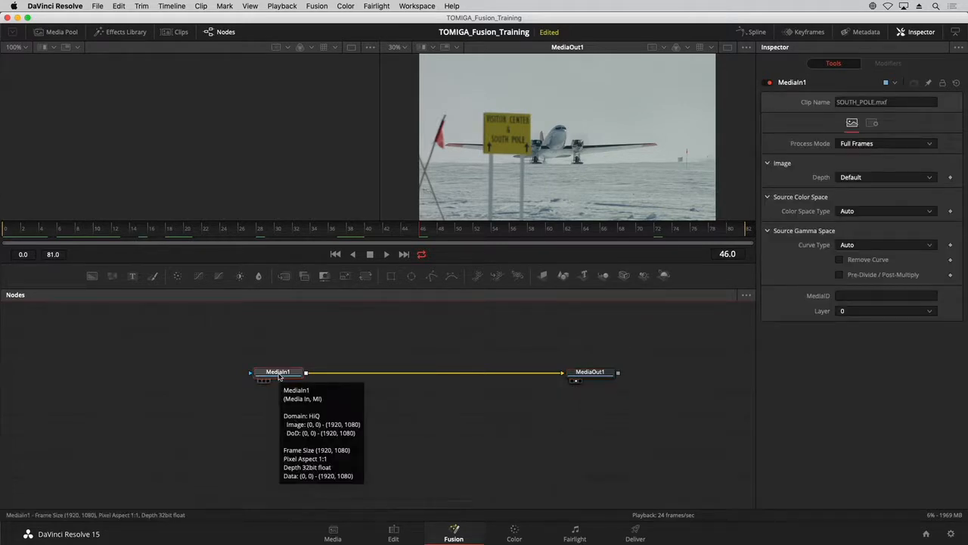
key(1)
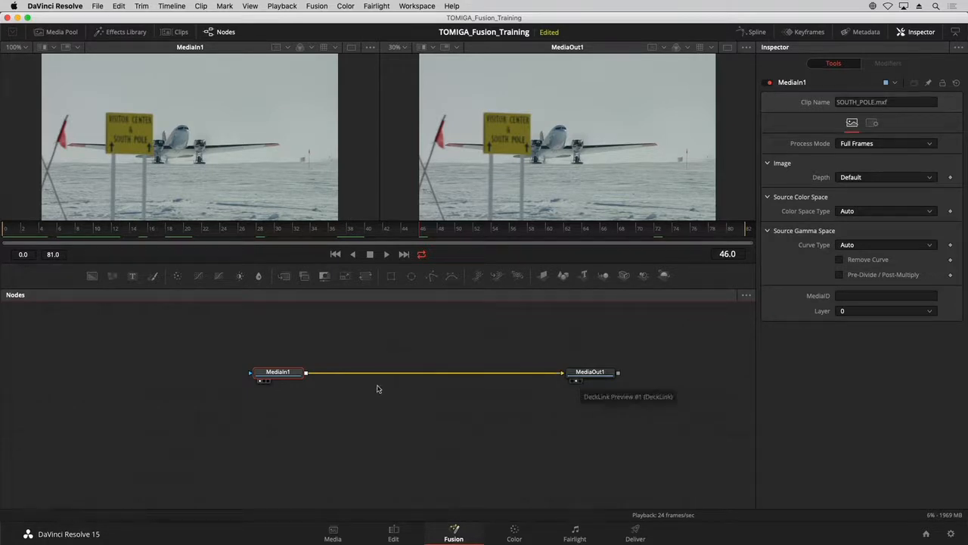
Rename the MediaIn1 node as South_pole.
drag(295, 374, 293, 374)
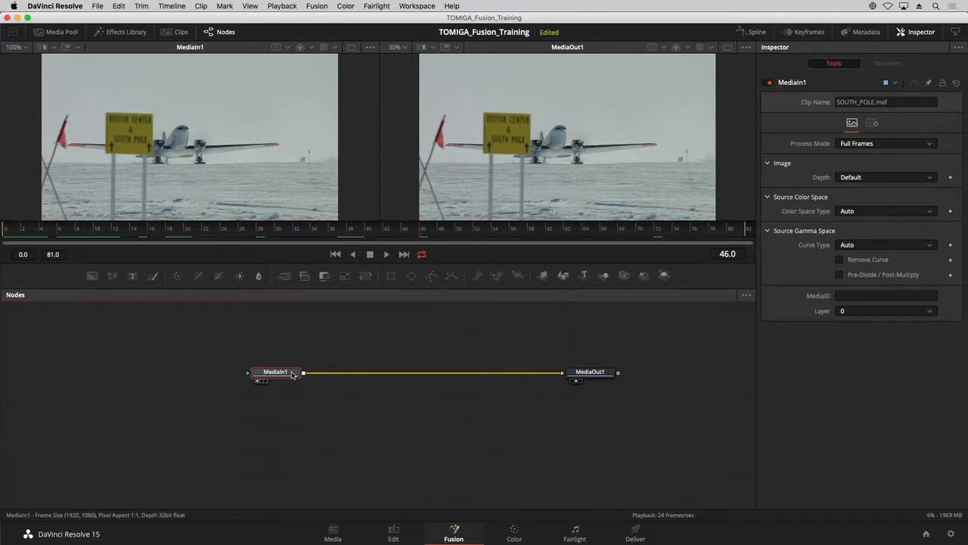
right_click(292, 374)
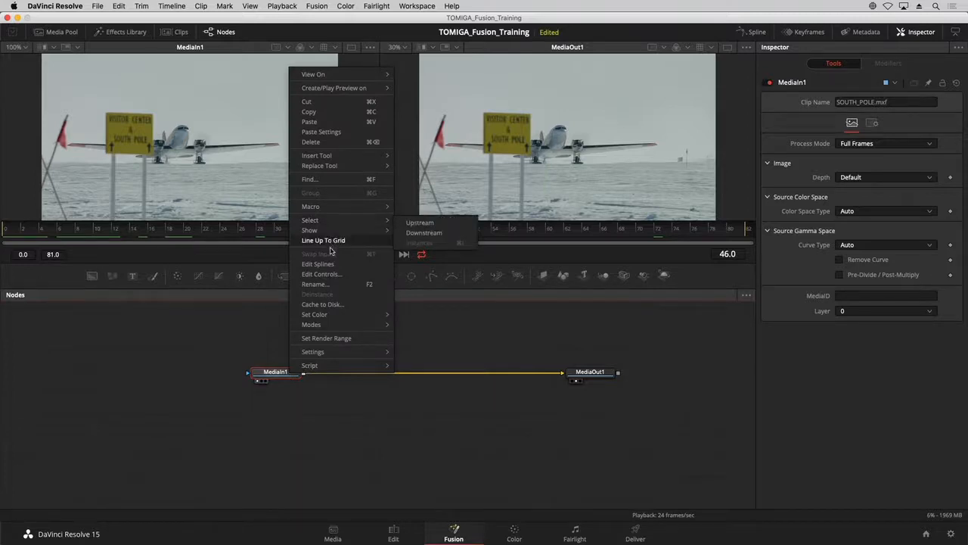
click(328, 284)
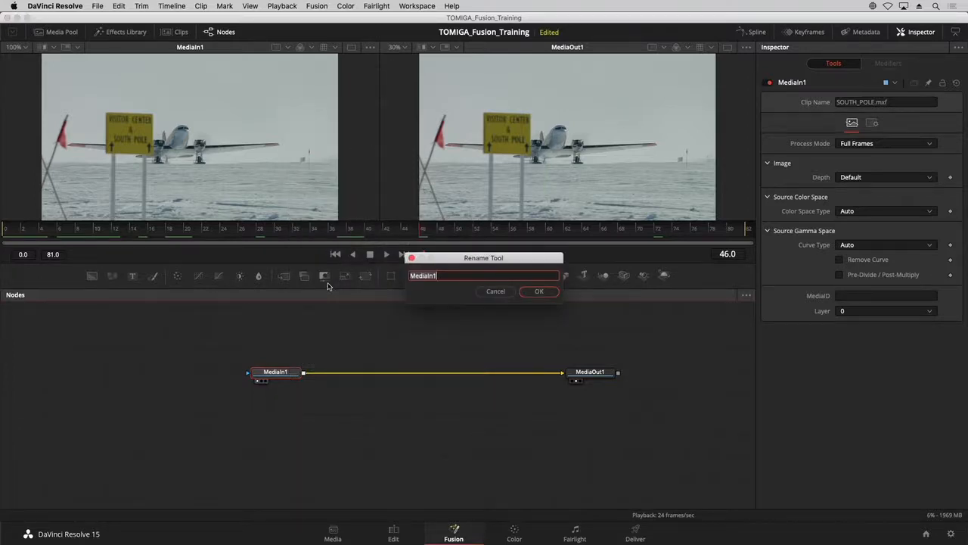
text(South_pole)
key(Return)
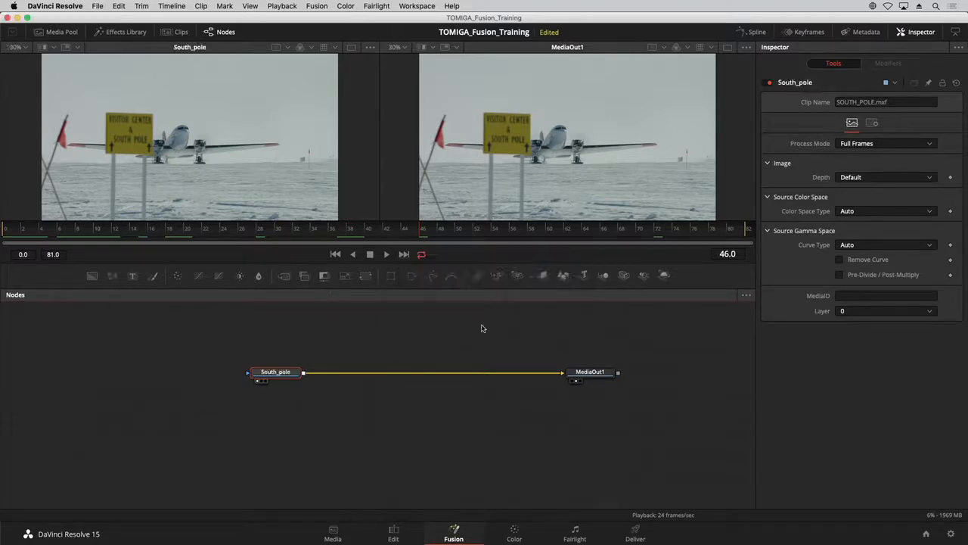
Rename the MediaOut1 node as OUTPUT.
click(589, 373)
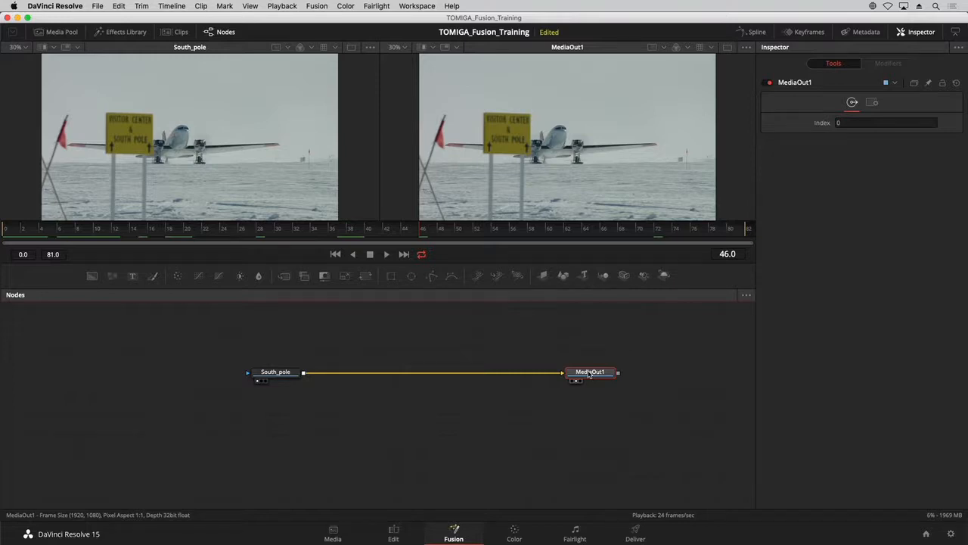
key(F2)
key(F2)
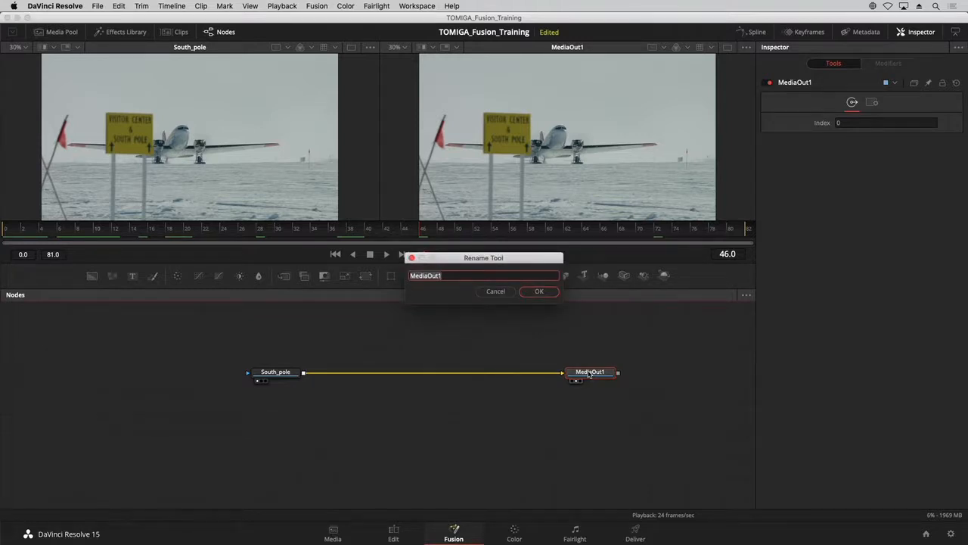
text(OUTPUT)
key(Return)
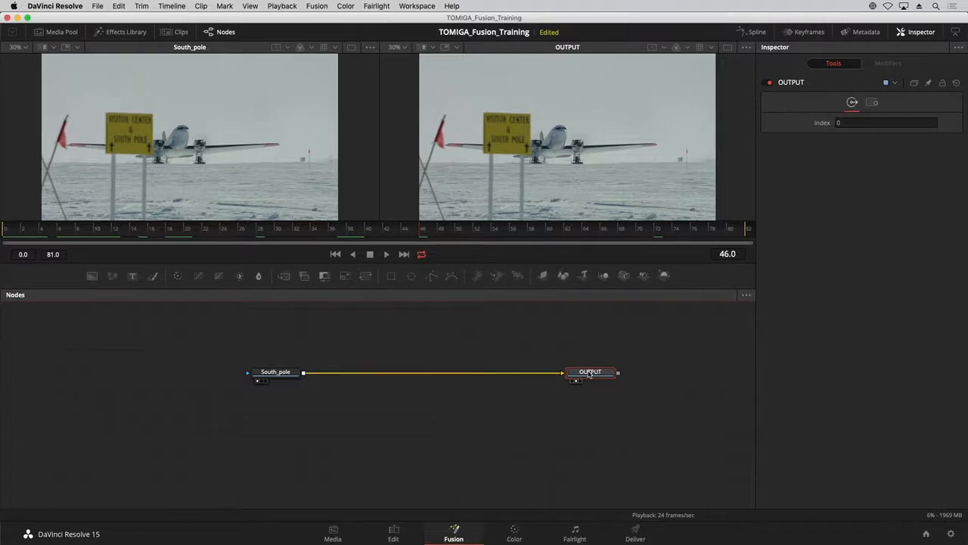
Add a Grid Warp from the Warp effects and insert it into the connection between South_pole and OUTPUT.
drag(274, 379, 263, 378)
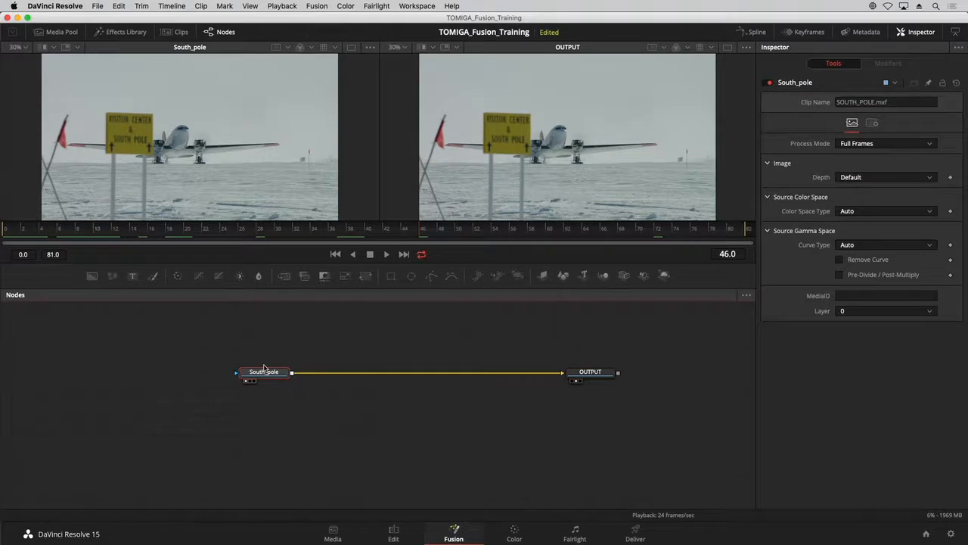
click(119, 33)
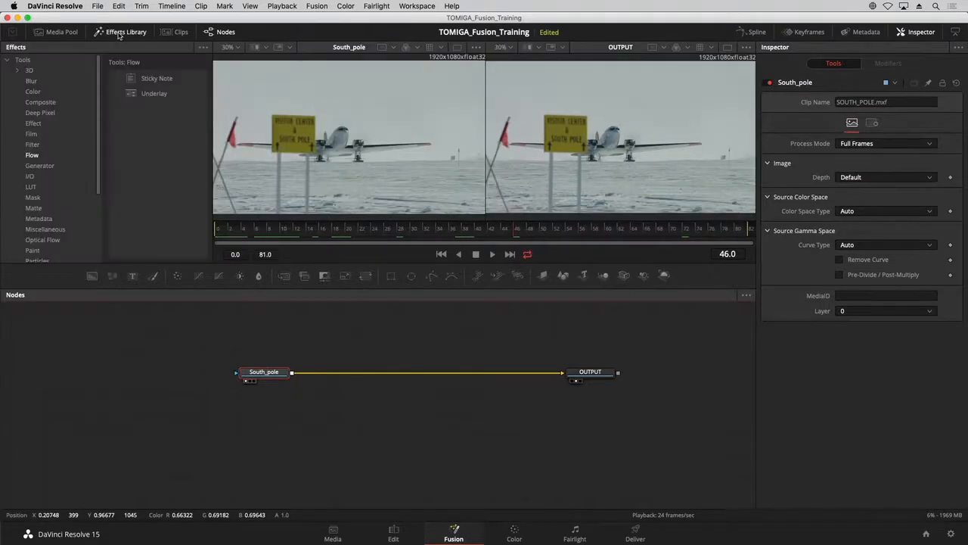
scroll(65, 171, down, 3)
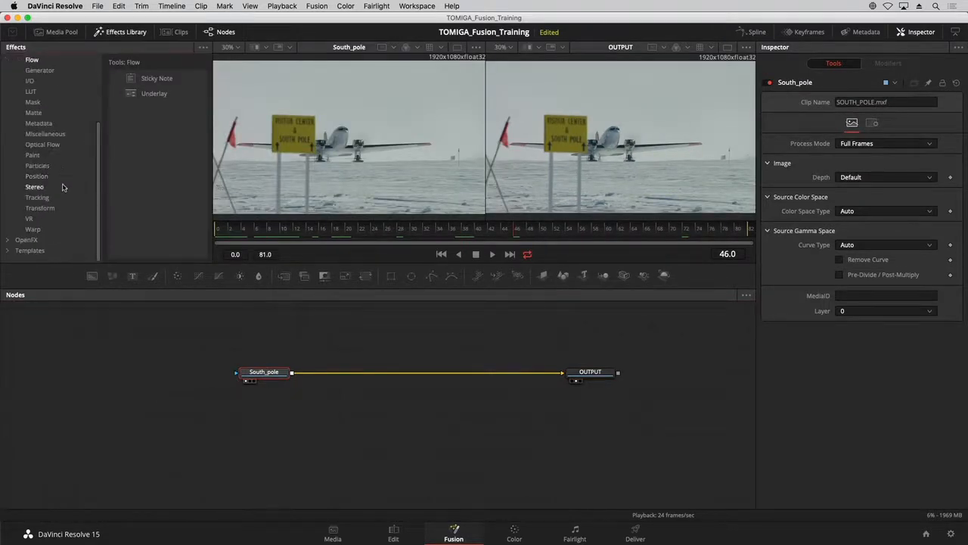
click(57, 227)
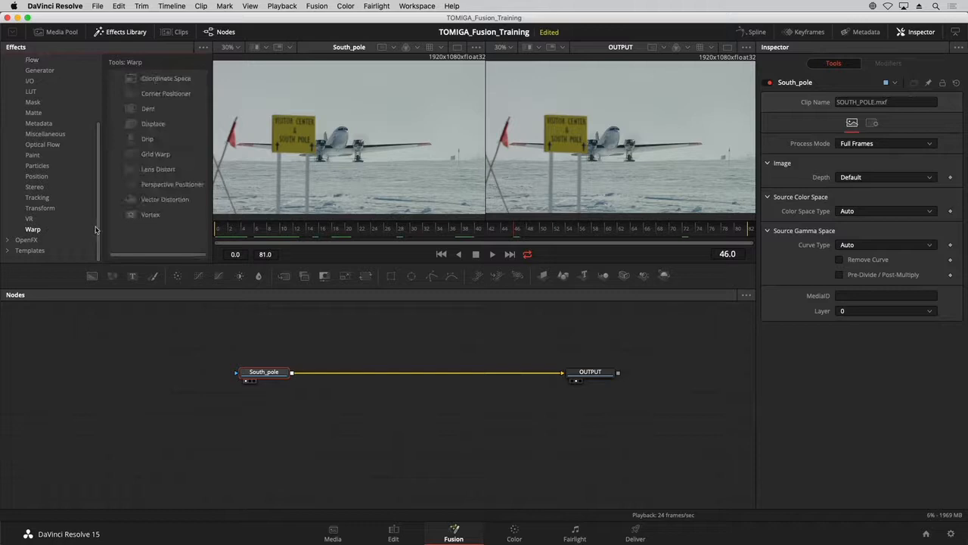
drag(157, 154, 403, 333)
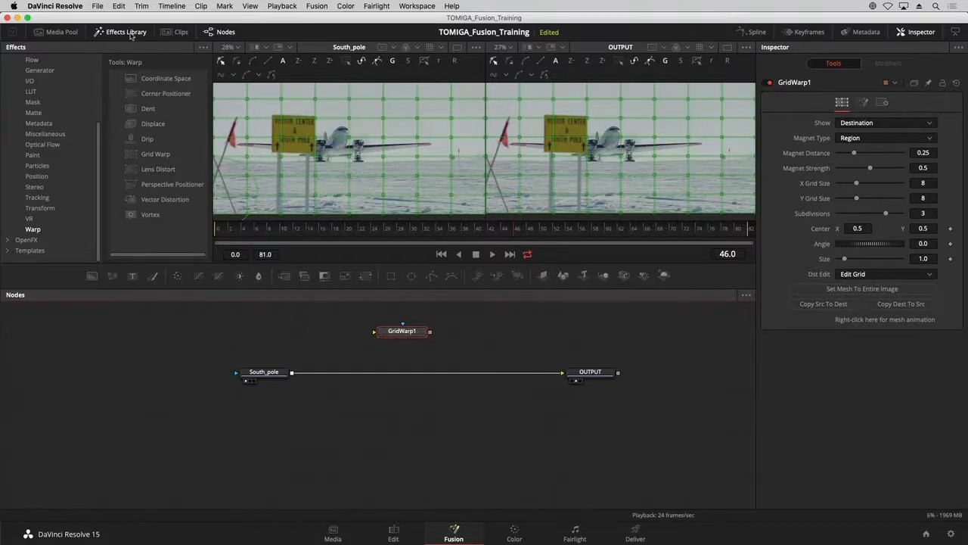
click(131, 34)
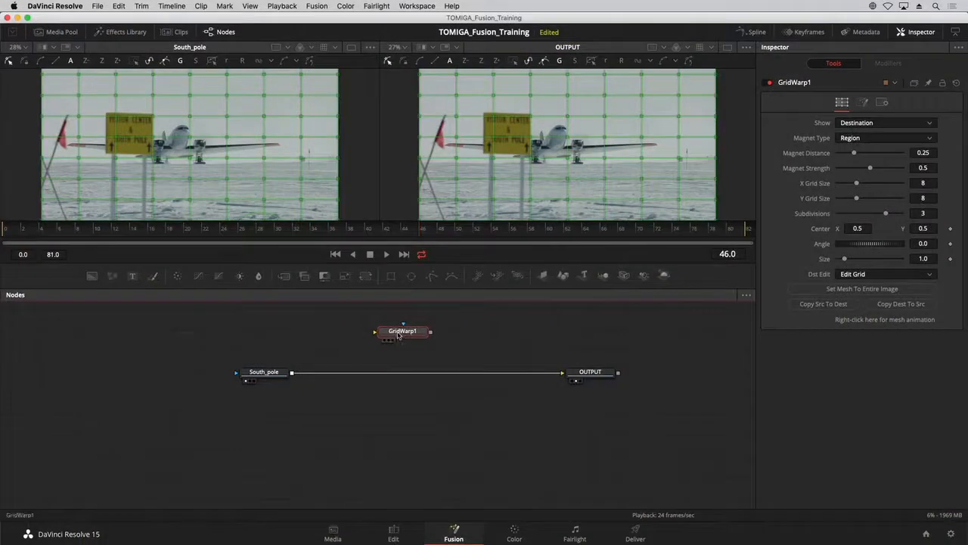
drag(400, 338, 414, 374)
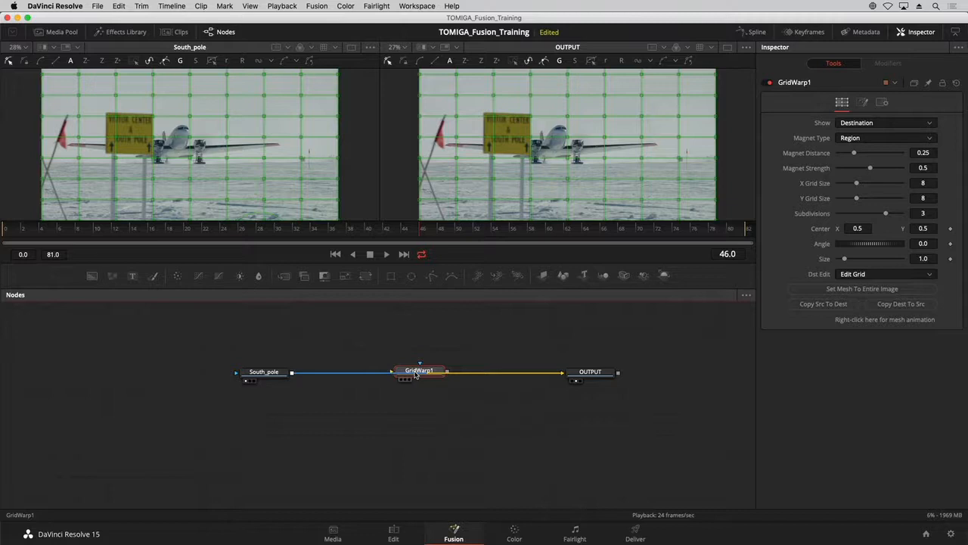
mouse_move(414, 373)
mouse_down()
mouse_move(417, 360)
mouse_move(412, 373)
mouse_up()
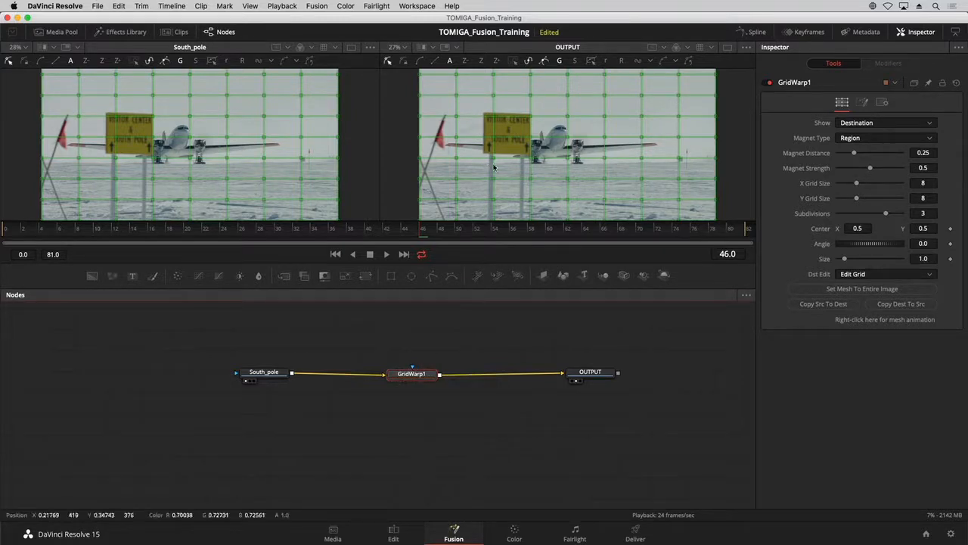
Distort the warp grid around the sign and airplane, and check the result on the Edit page at 01:00:01:09.
mouse_move(532, 141)
mouse_down()
mouse_move(560, 151)
mouse_move(586, 136)
mouse_move(613, 155)
mouse_move(573, 174)
mouse_move(527, 171)
mouse_move(539, 179)
mouse_up()
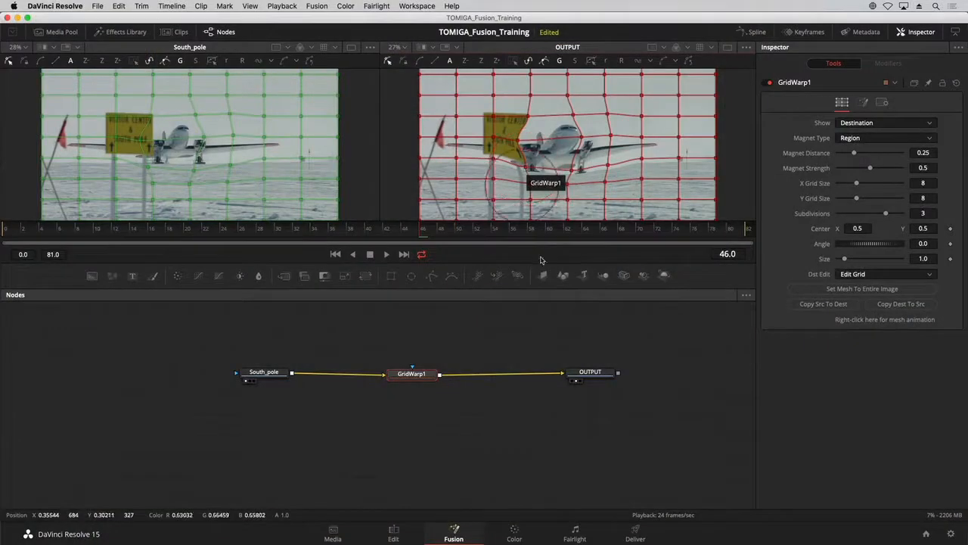
click(395, 535)
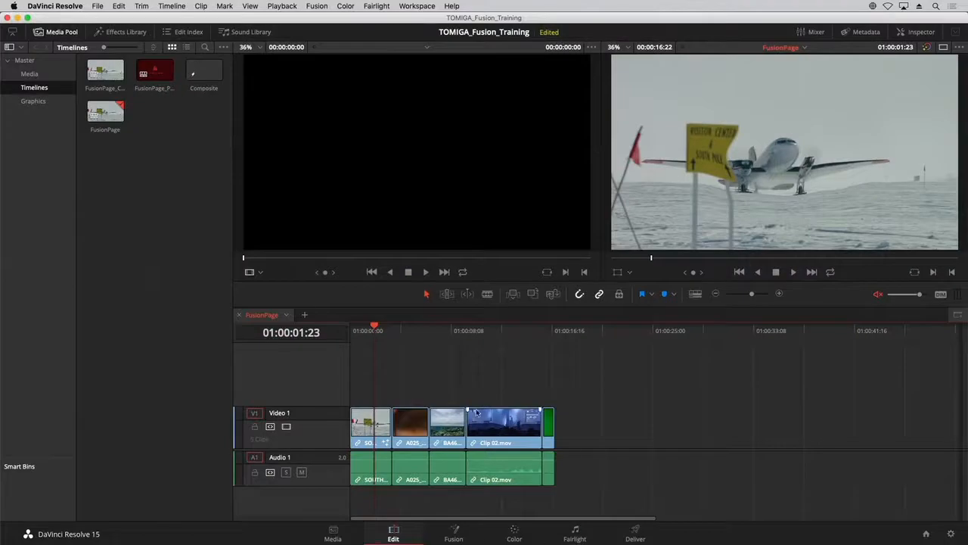
click(369, 340)
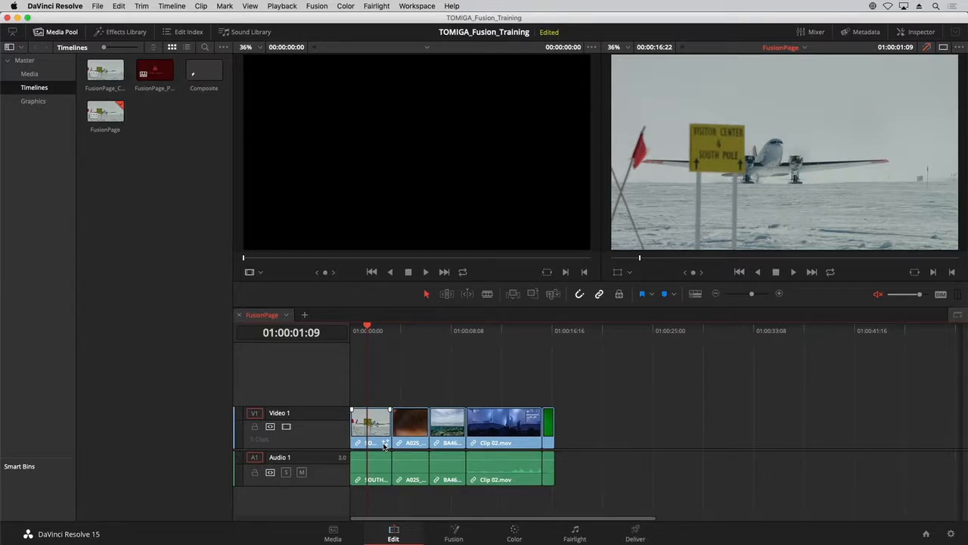
click(454, 532)
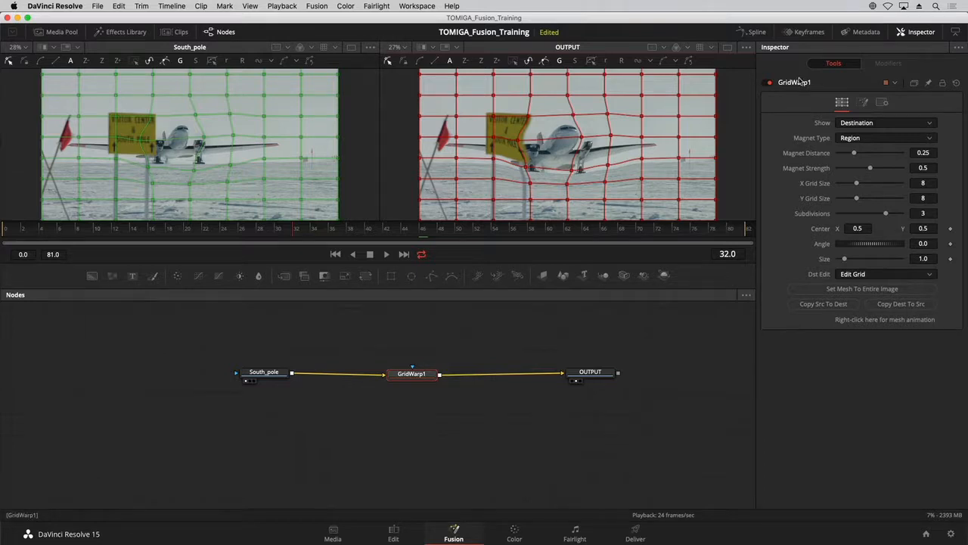
Reset the Grid Warp and move all grid points below the top two rows down by about one row.
click(957, 85)
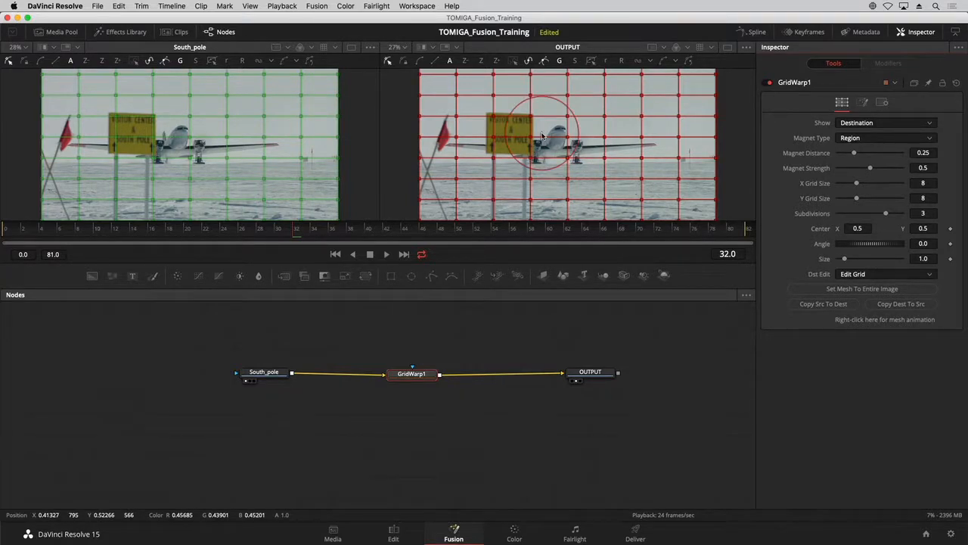
scroll(544, 136, down, 2)
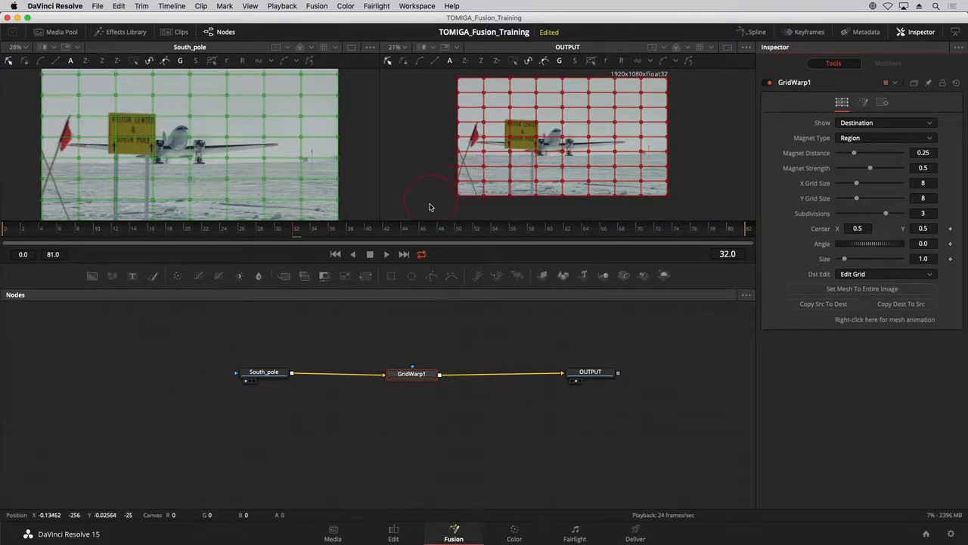
drag(428, 205, 681, 100)
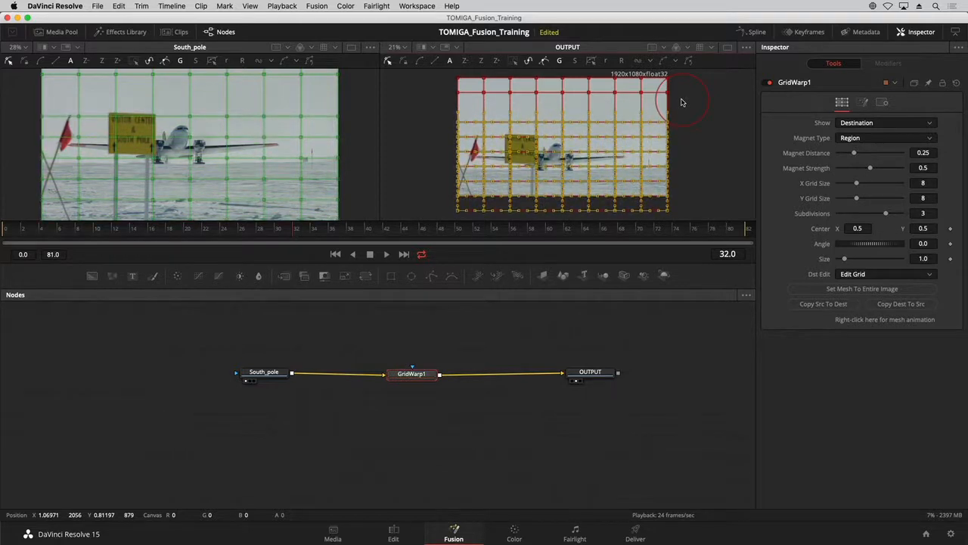
click(460, 315)
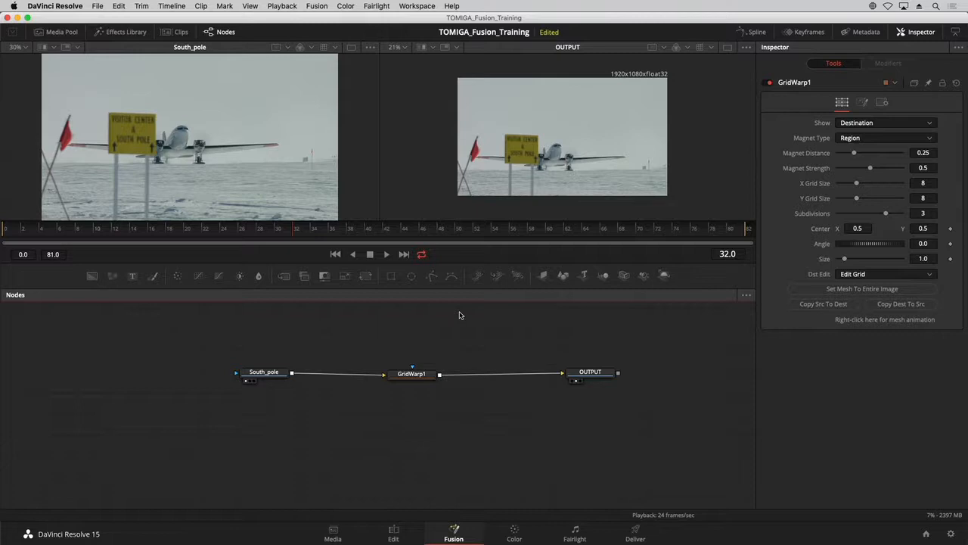
Check the warped South Pole shot on the Edit page and open it on the Color page.
click(393, 532)
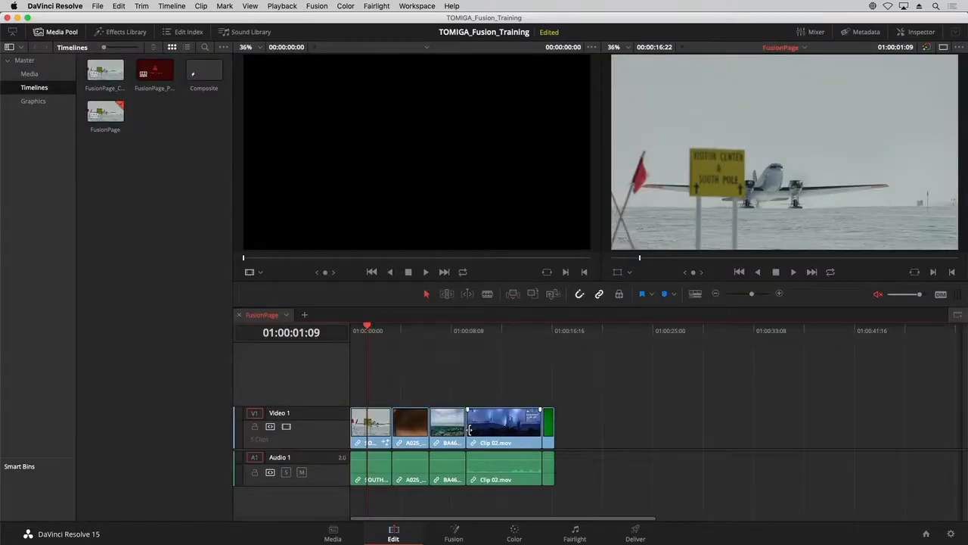
click(517, 533)
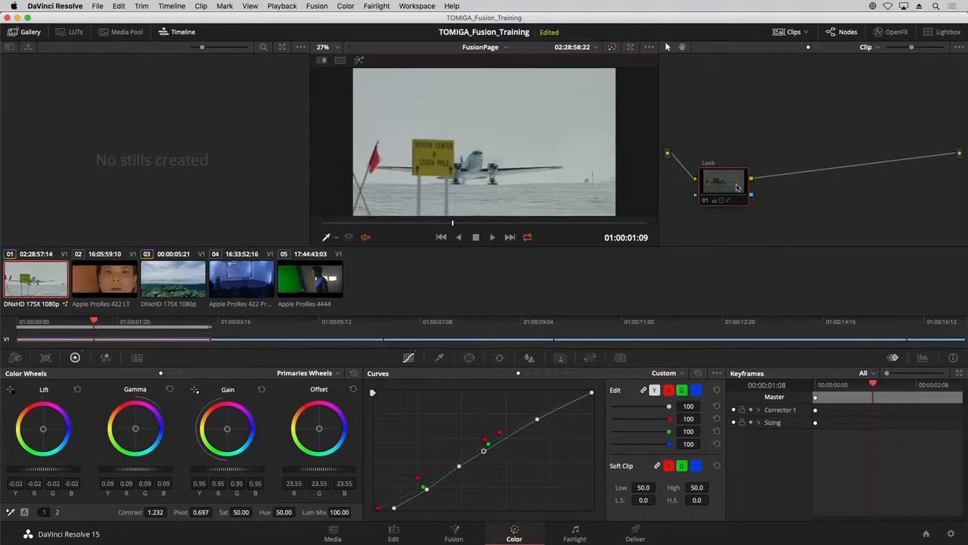
Nudge the Look node on the Color page, and open the second clip, the woman's close-up, on the Fusion page.
drag(736, 184, 727, 178)
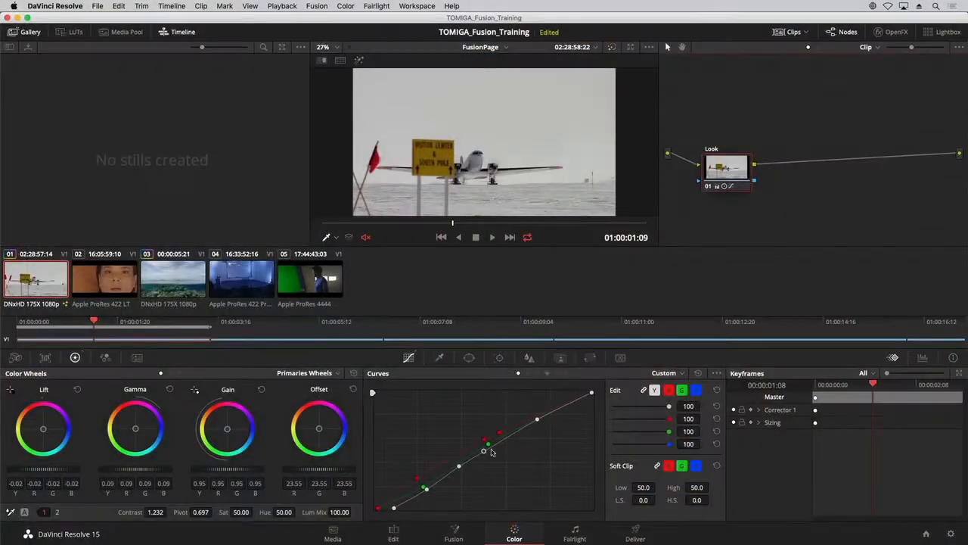
click(454, 532)
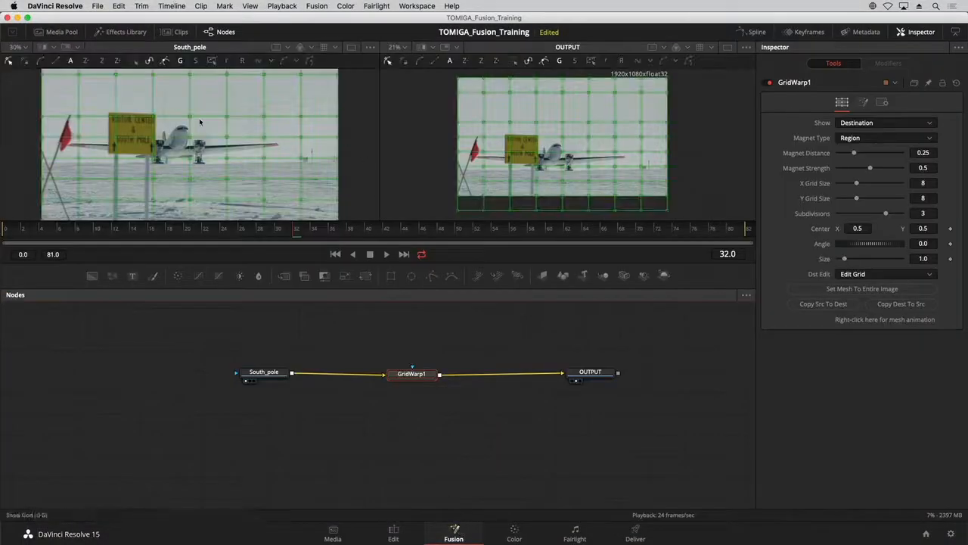
click(180, 32)
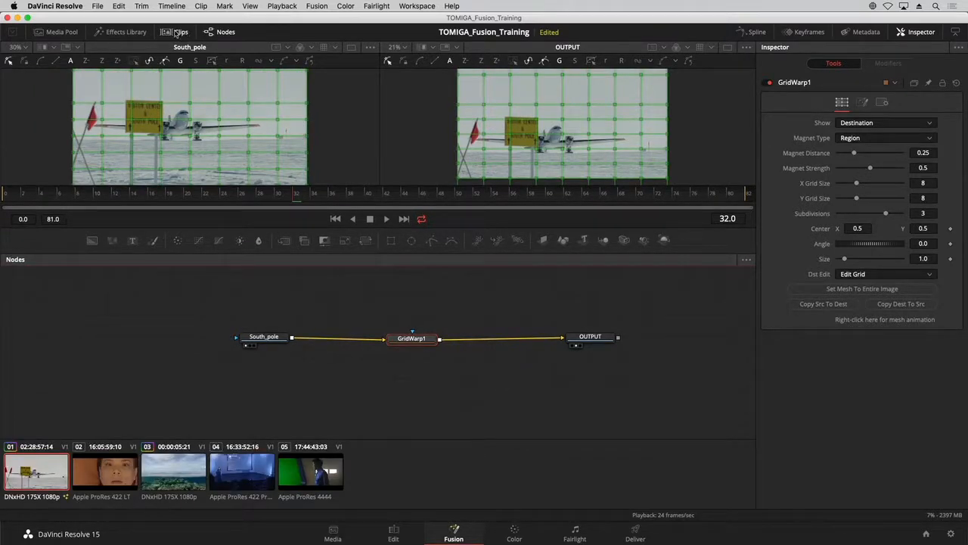
click(95, 470)
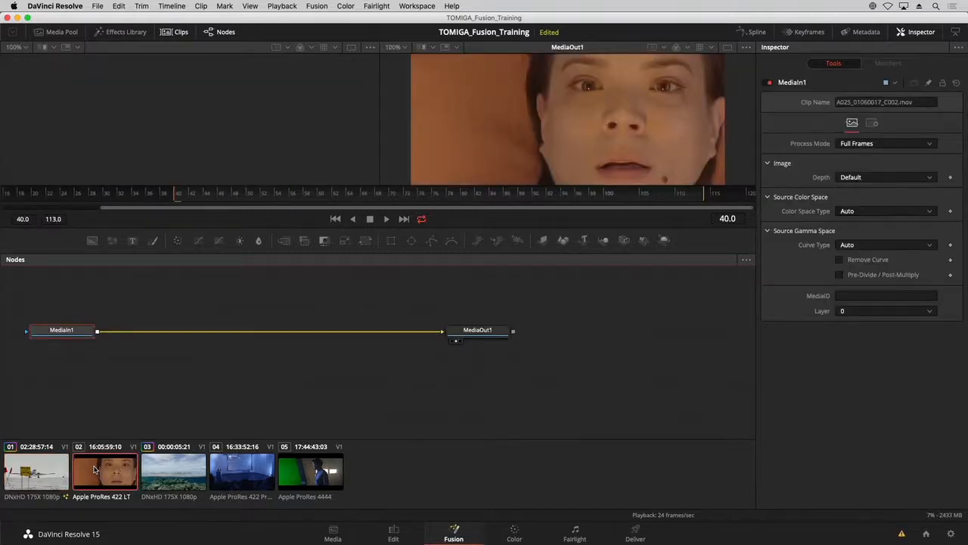
Create a new composition for the close-up clip, compare it with the South Pole composition, and hide the clip thumbnails.
right_click(99, 473)
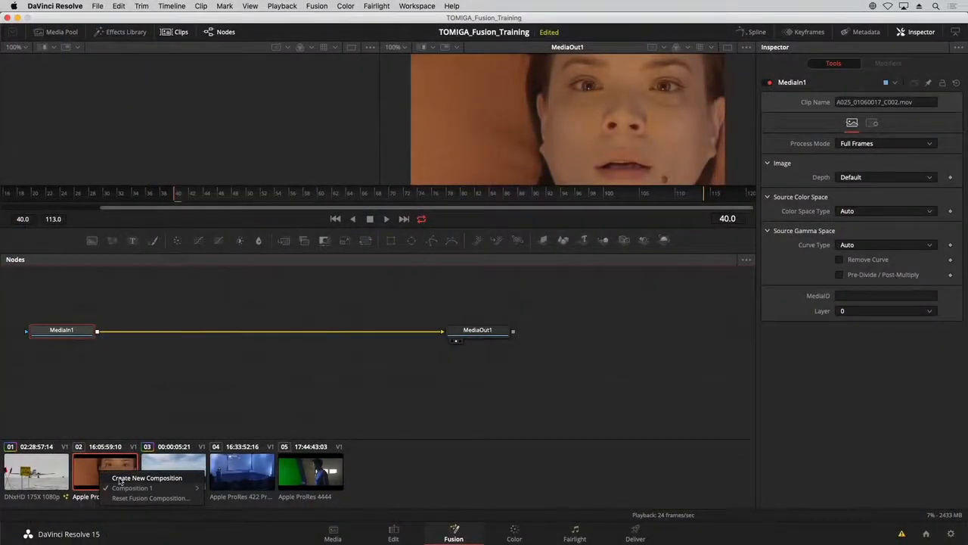
click(119, 479)
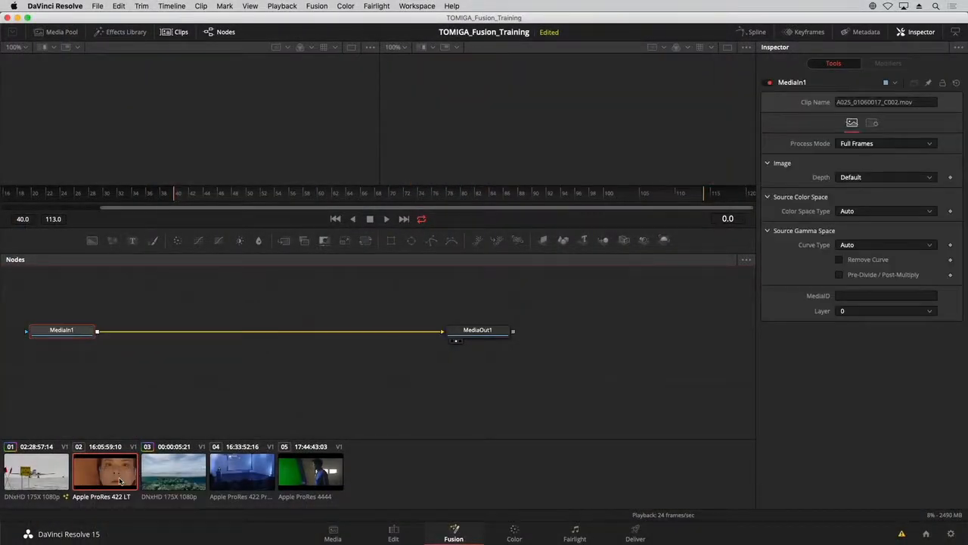
click(43, 479)
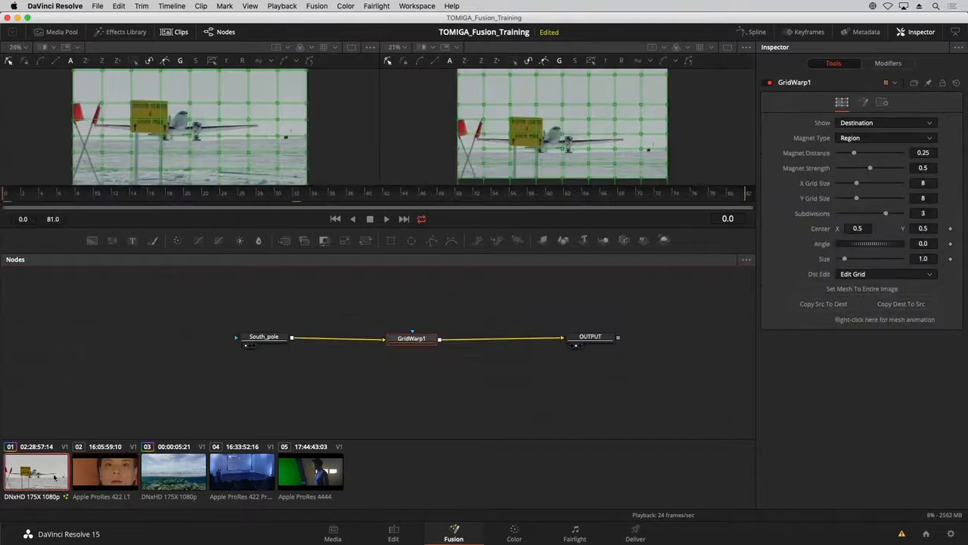
click(94, 473)
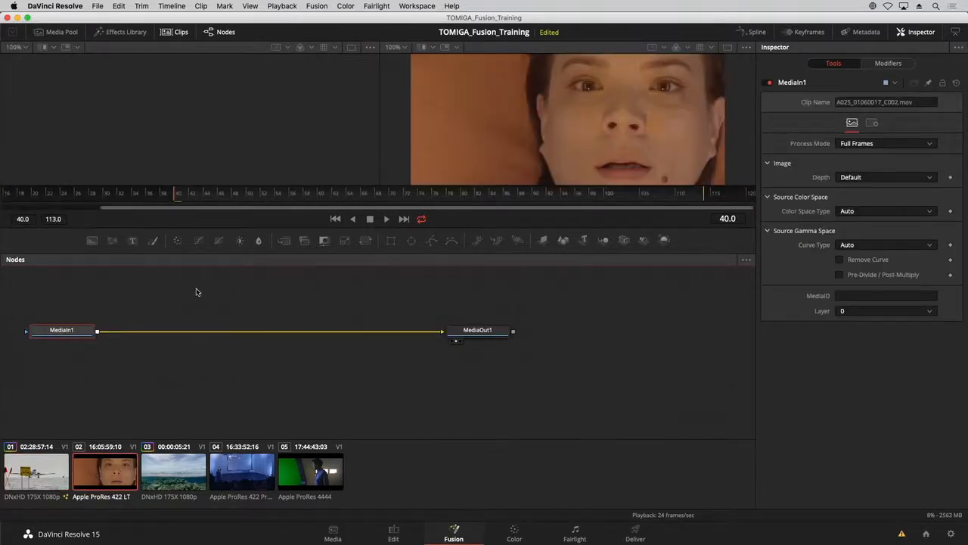
click(175, 31)
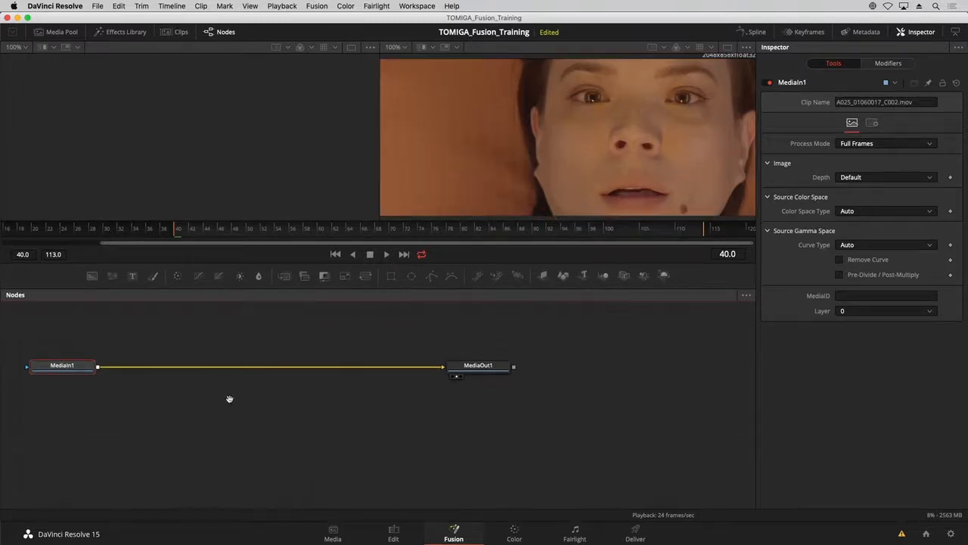
Rename the MediaIn1 node as ACTRESS and the MediaOut1 node as OUTPUT.
drag(230, 401, 332, 427)
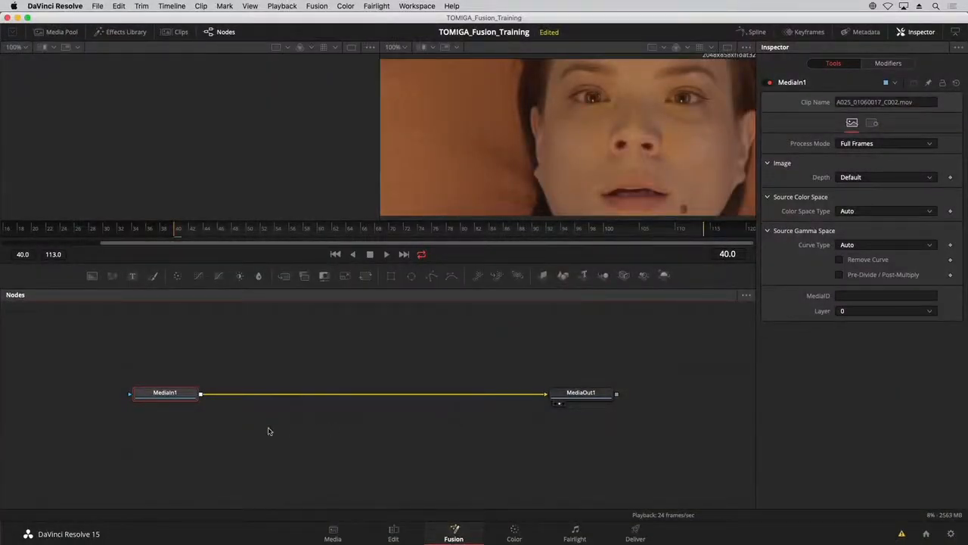
key(F2)
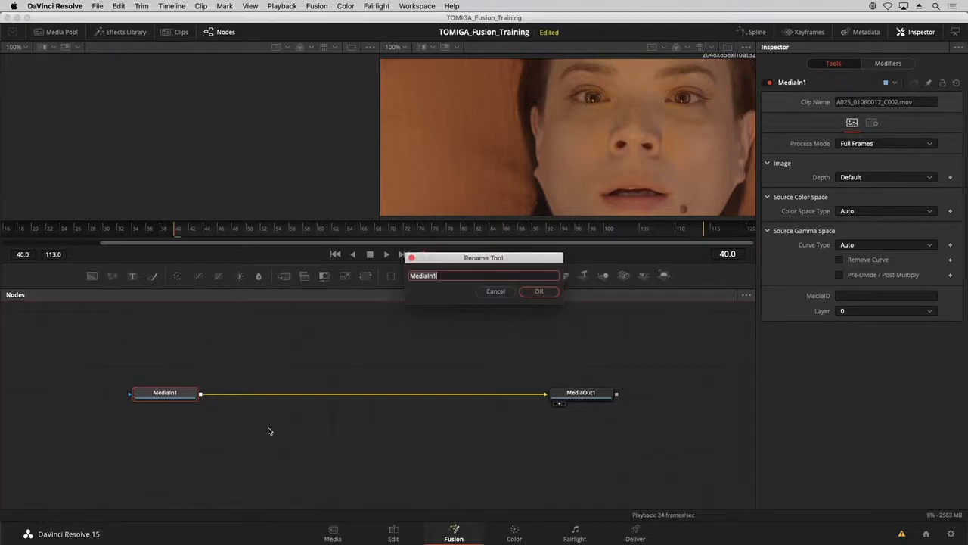
text(ACTRESS)
key(Return)
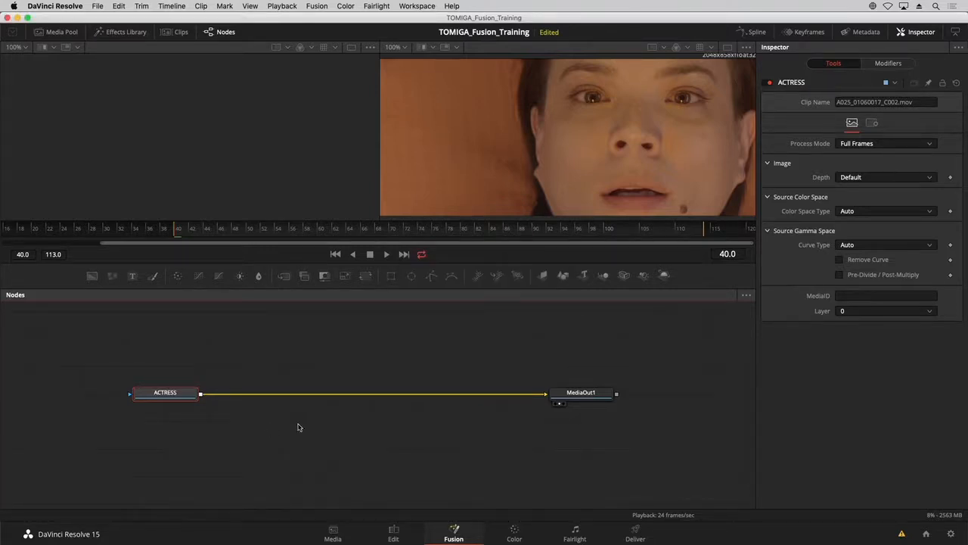
click(602, 395)
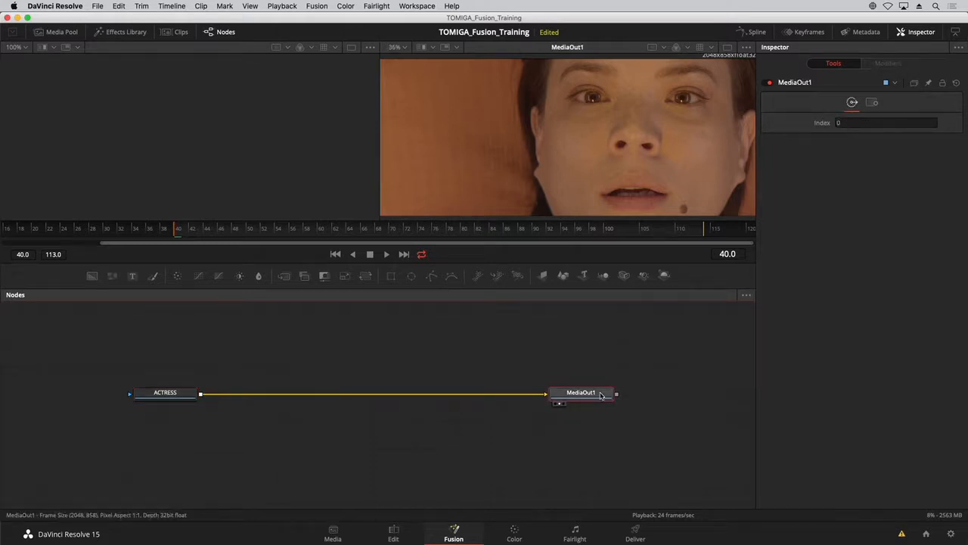
key(F2)
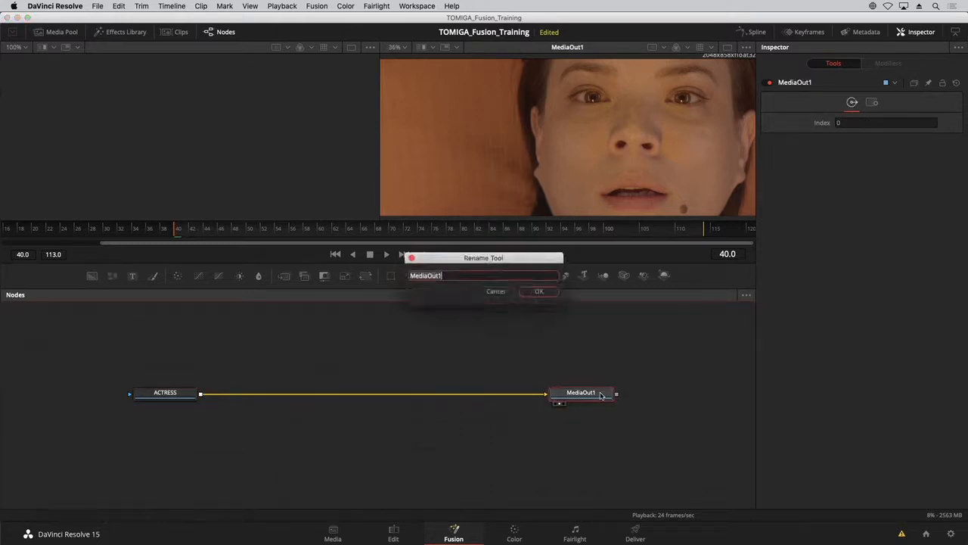
text(PUT)
key(Return)
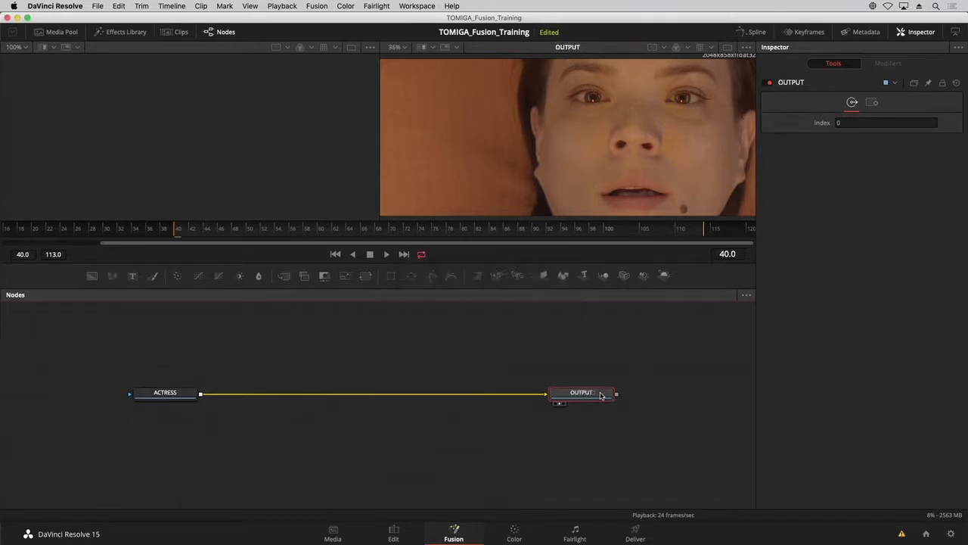
click(229, 375)
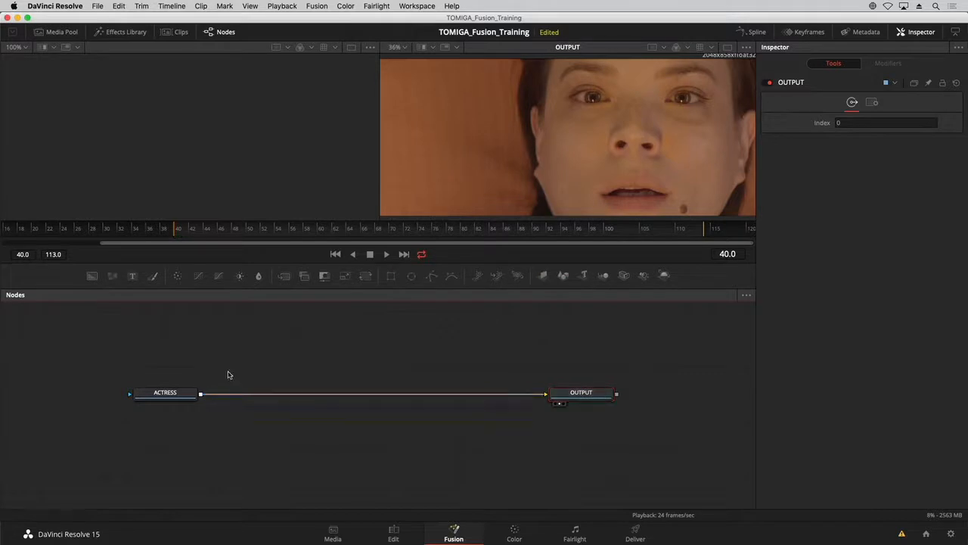
Add the HUD image sequence from the Graphics bin above the ACTRESS connection and rename its node as HUD.
click(64, 34)
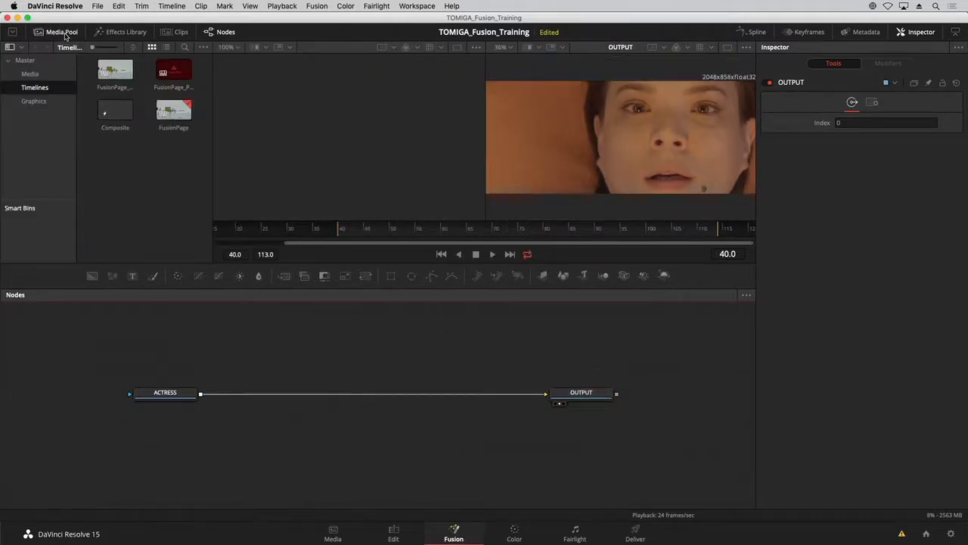
click(53, 102)
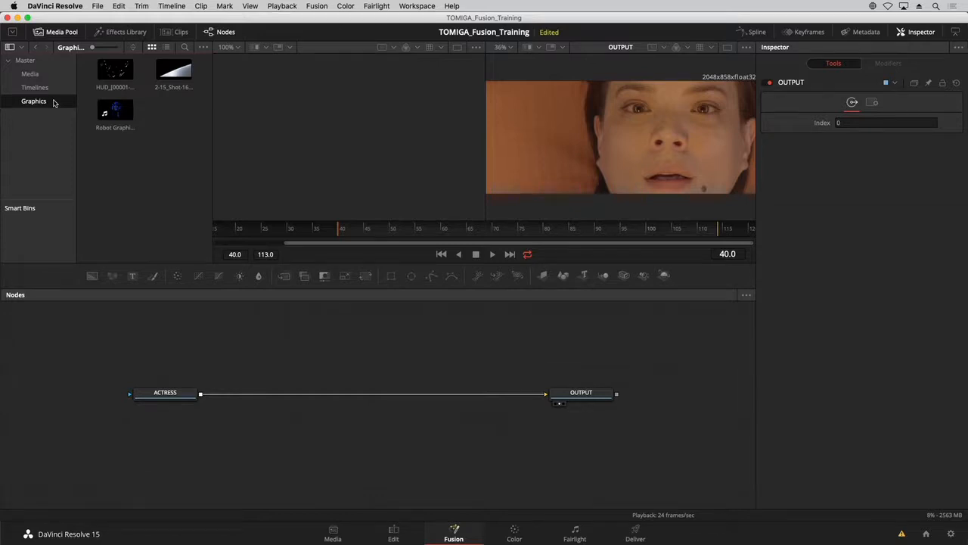
drag(111, 73, 273, 332)
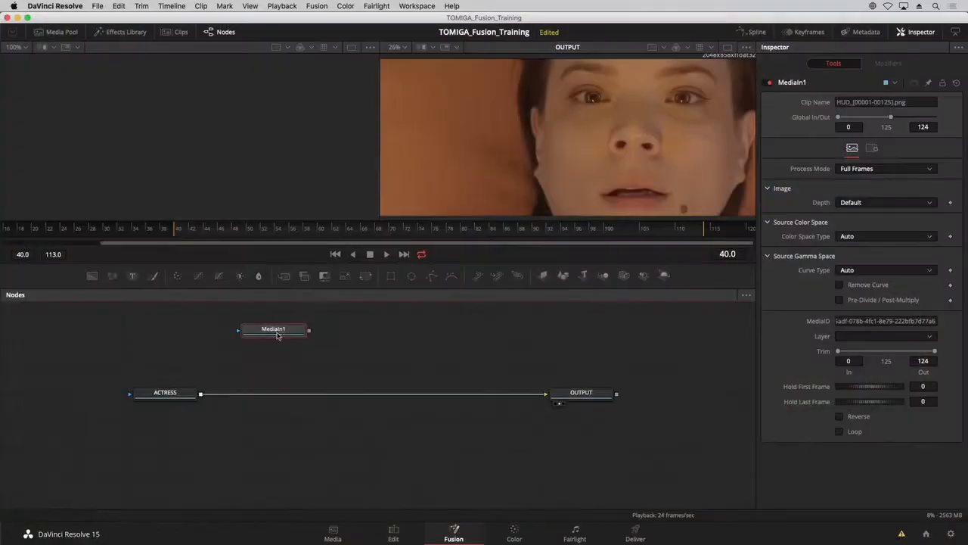
drag(278, 335, 260, 321)
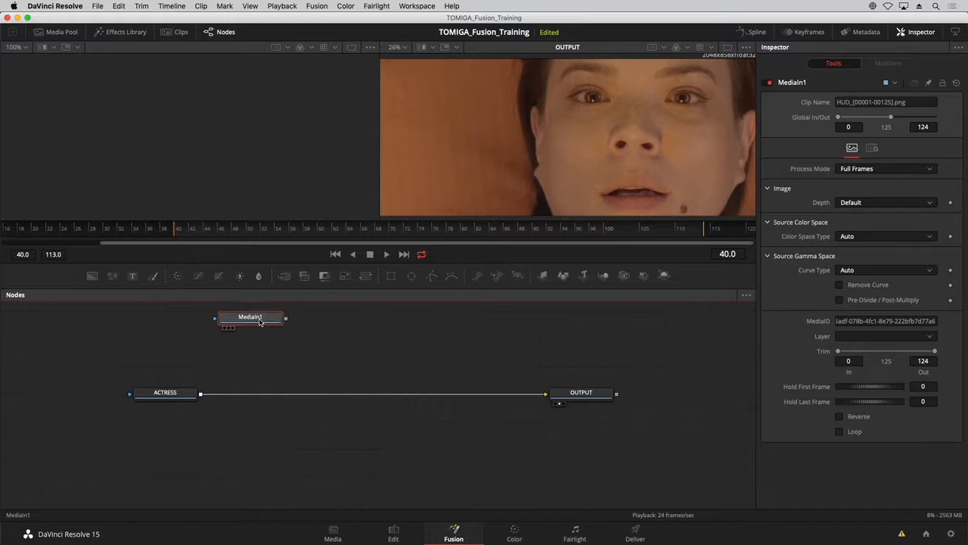
key(F2)
text(HUD)
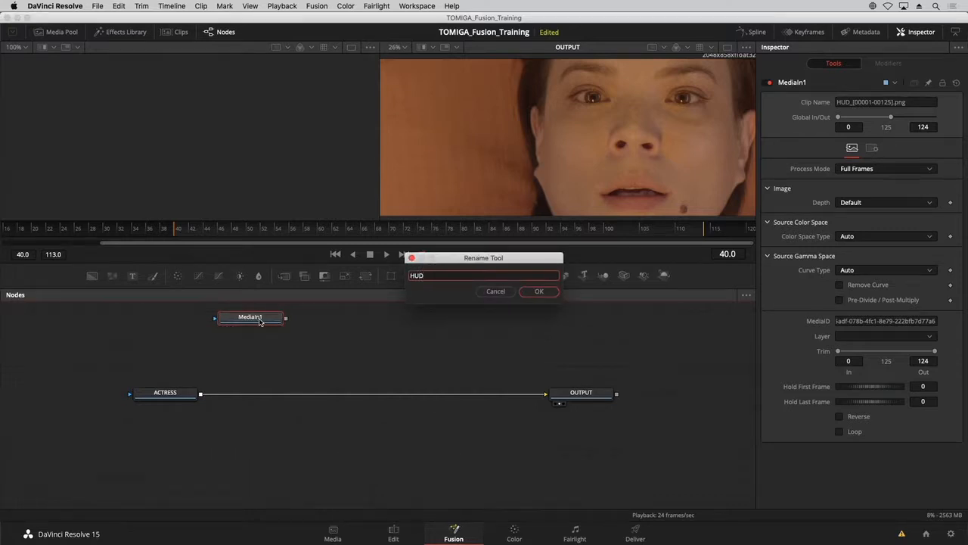
key(Return)
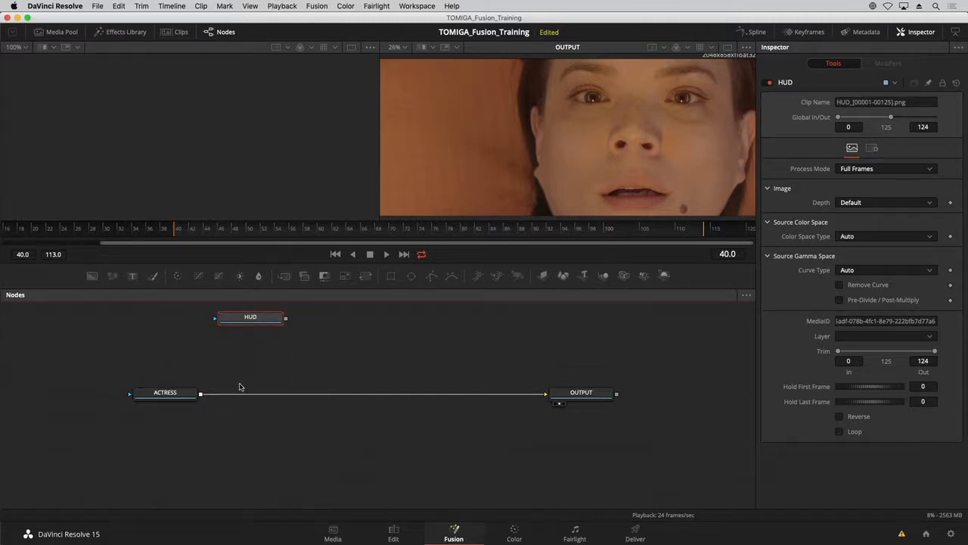
Insert a Merge node into the connection between ACTRESS and OUTPUT, placed closer to ACTRESS.
click(180, 393)
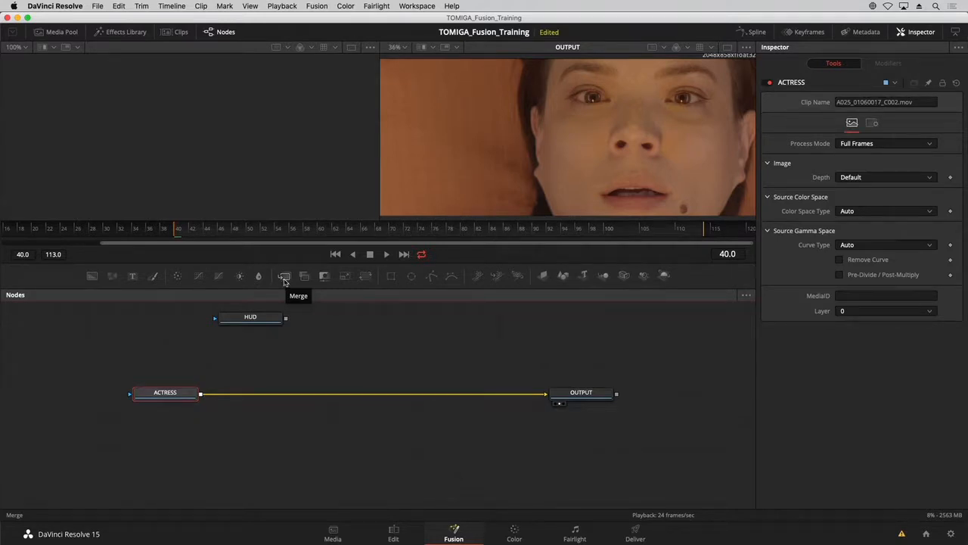
drag(284, 279, 275, 396)
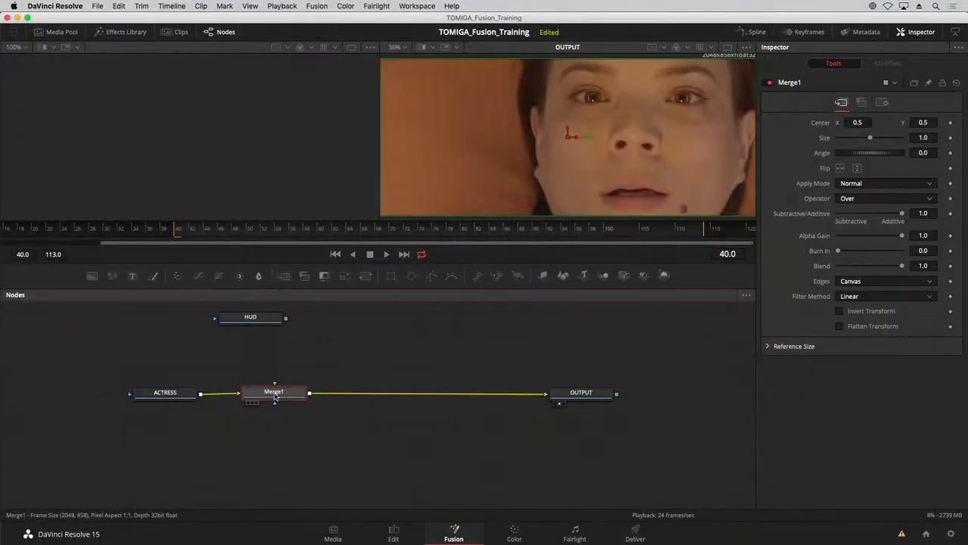
drag(275, 395, 288, 395)
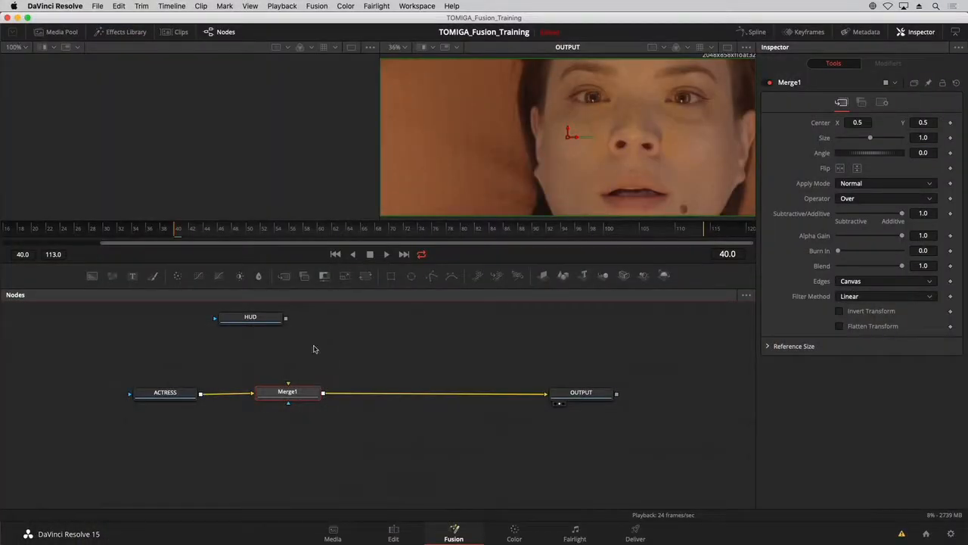
Connect HUD to the Merge node's foreground input, positioned above it, and display HUD in the first viewer.
drag(257, 319, 292, 403)
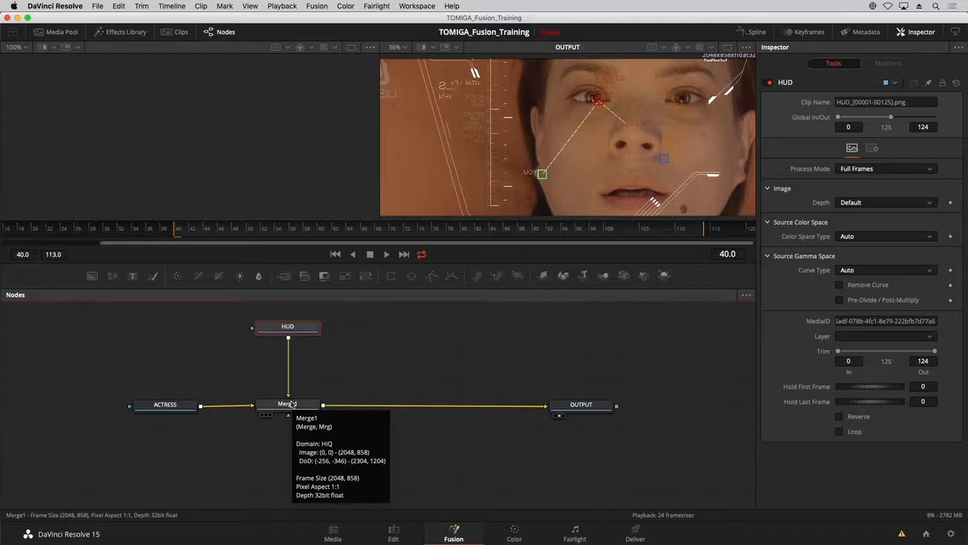
key(1)
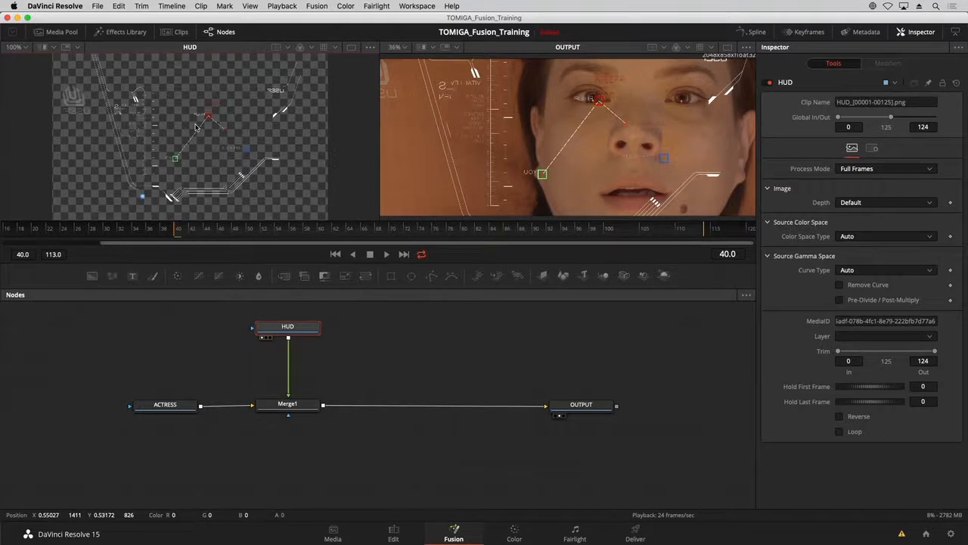
key(a)
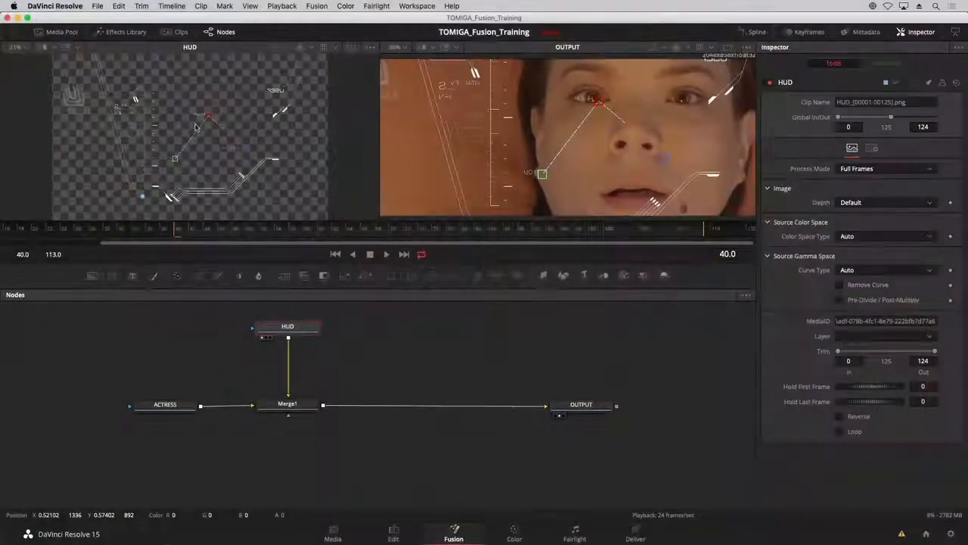
Insert a Transform from the Transform effects into the connection between HUD and Merge1, and hide the effects list.
click(121, 32)
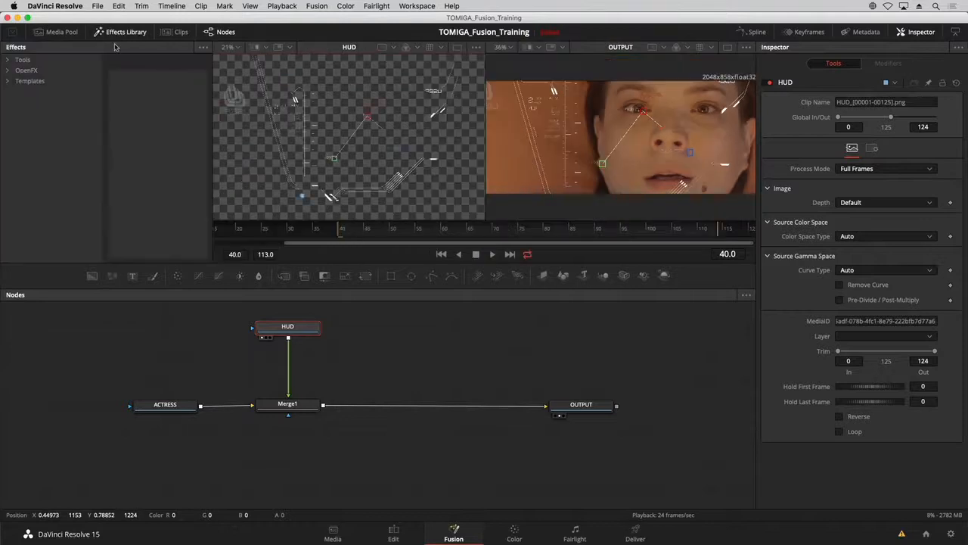
click(13, 64)
scroll(65, 166, down, 3)
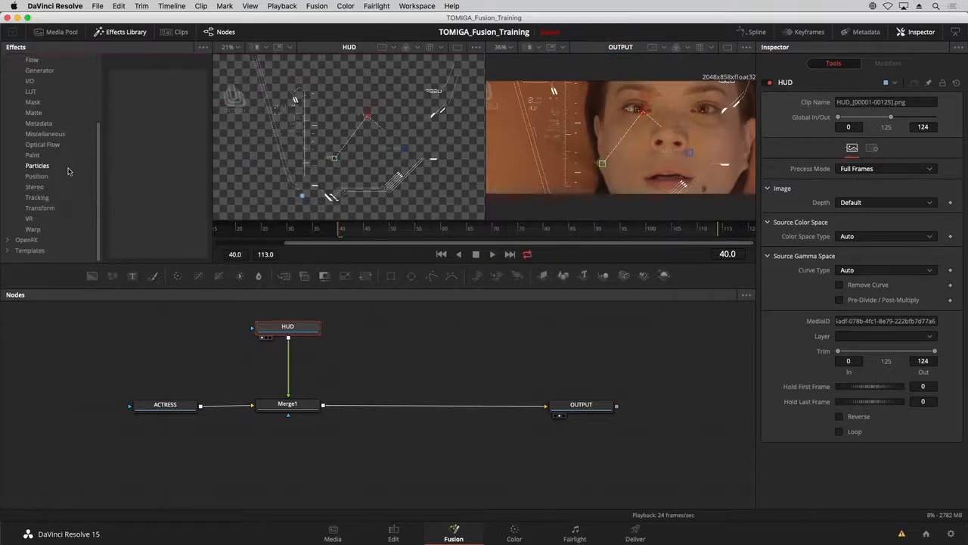
click(42, 208)
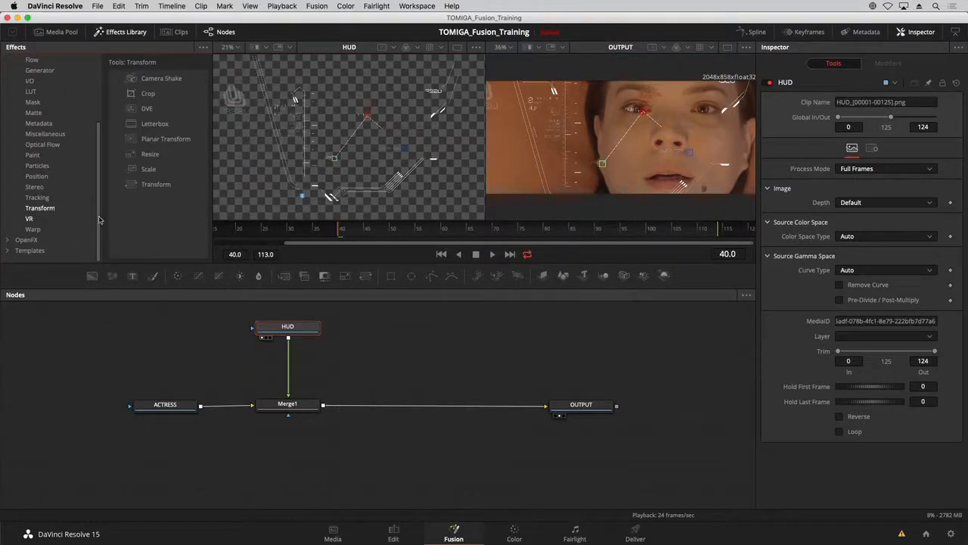
drag(154, 189, 289, 366)
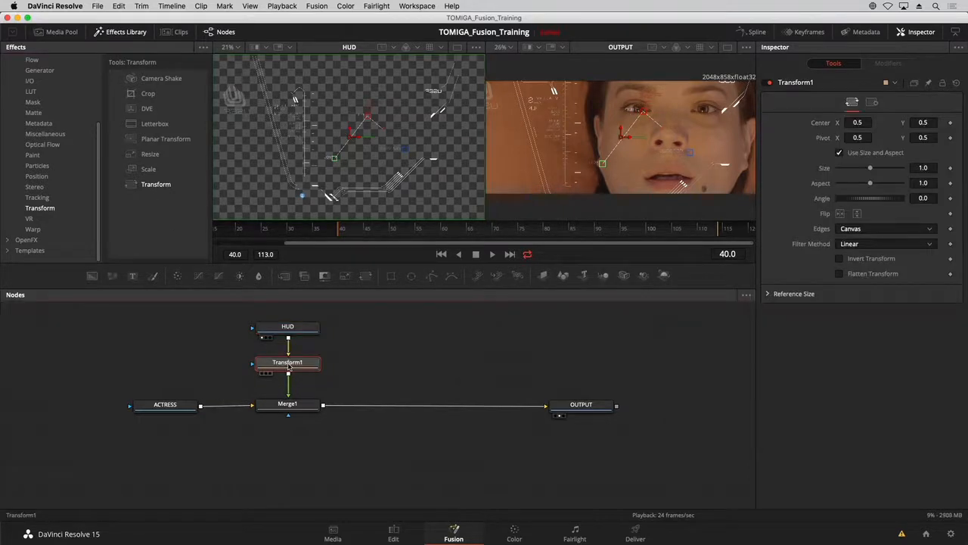
click(125, 33)
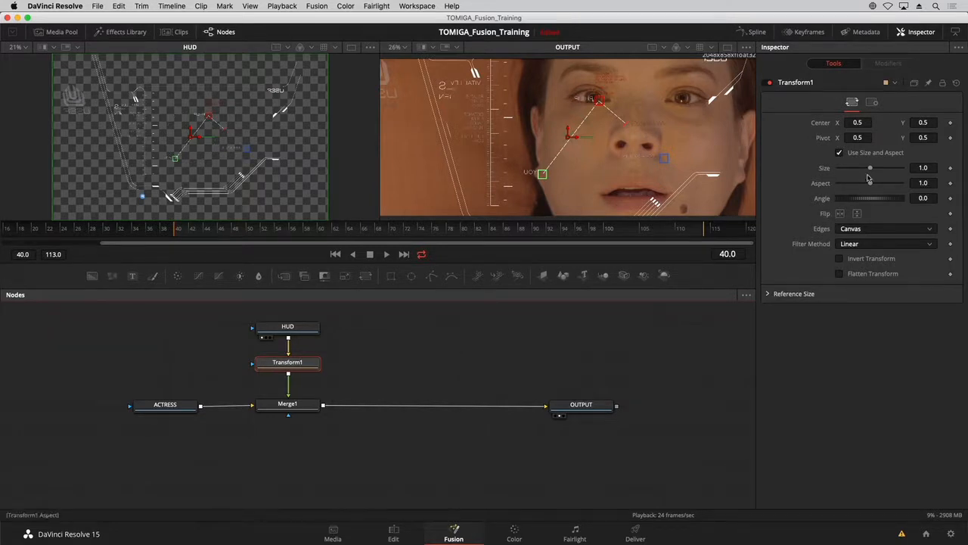
Scale the HUD graphic down by setting the Transform node's size to 0.718.
drag(871, 168, 863, 174)
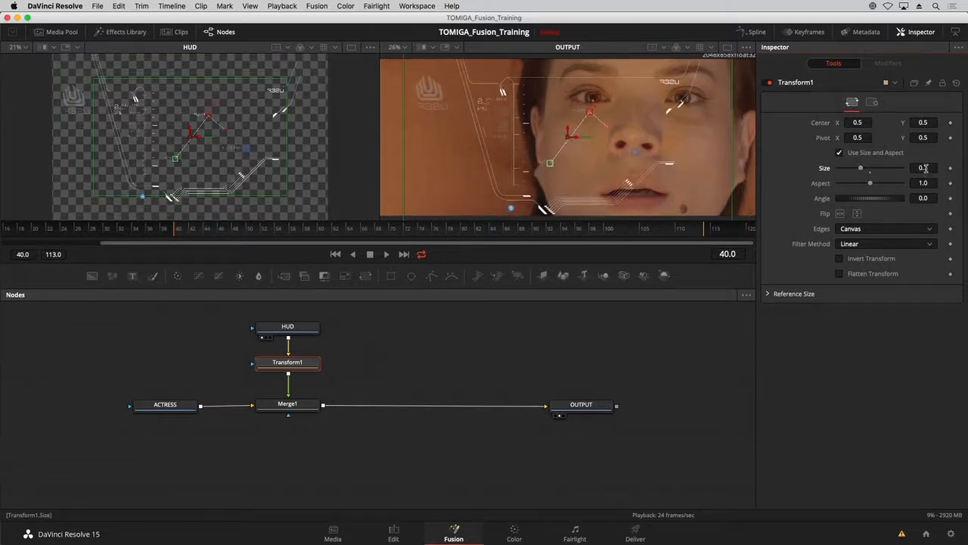
drag(922, 169, 931, 169)
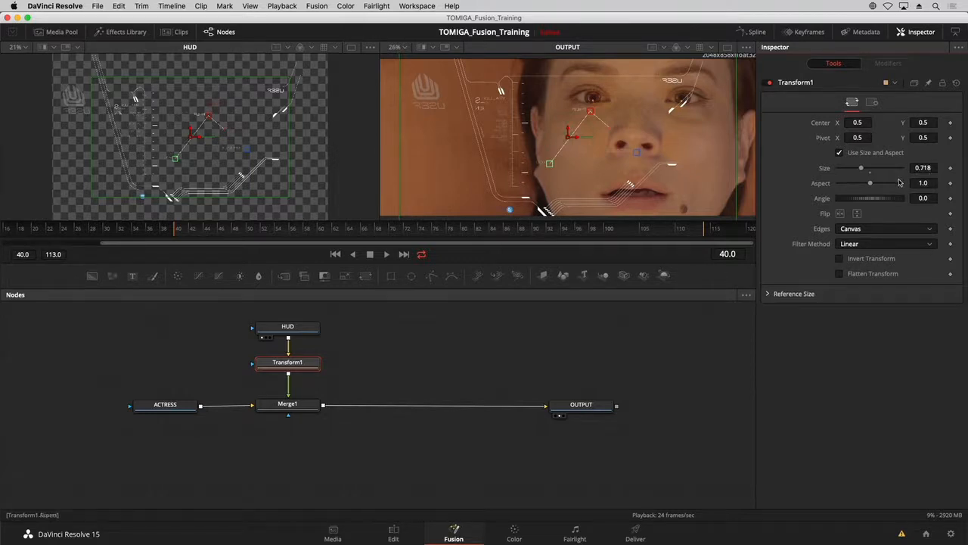
Reset the HUD Transform's size to its default of 1.0 and try enlarging it to 1.19.
double_click(871, 175)
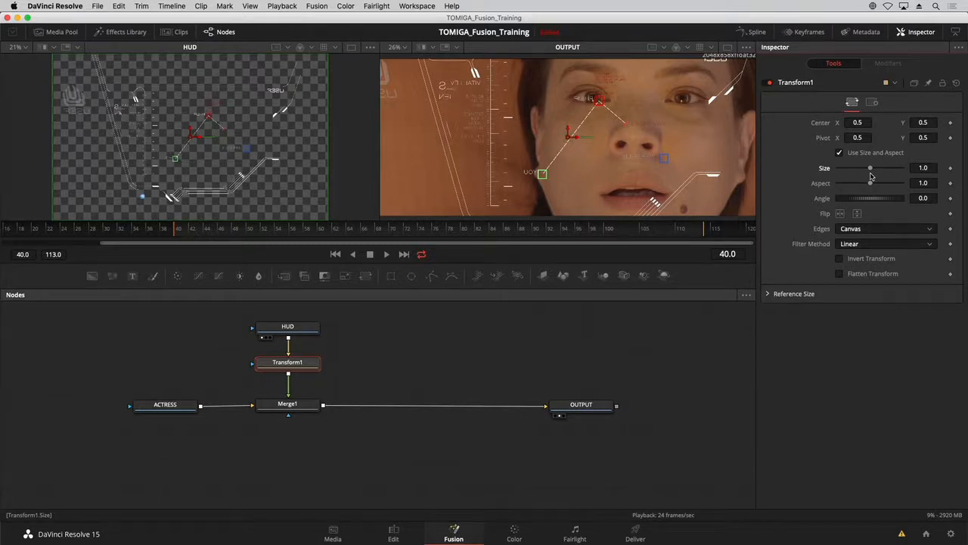
drag(871, 177, 872, 171)
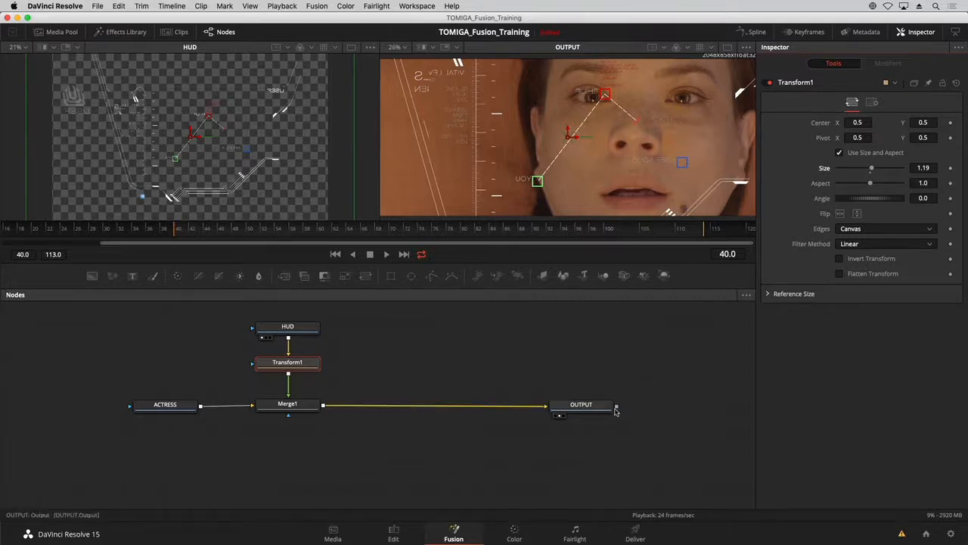
drag(600, 402, 603, 409)
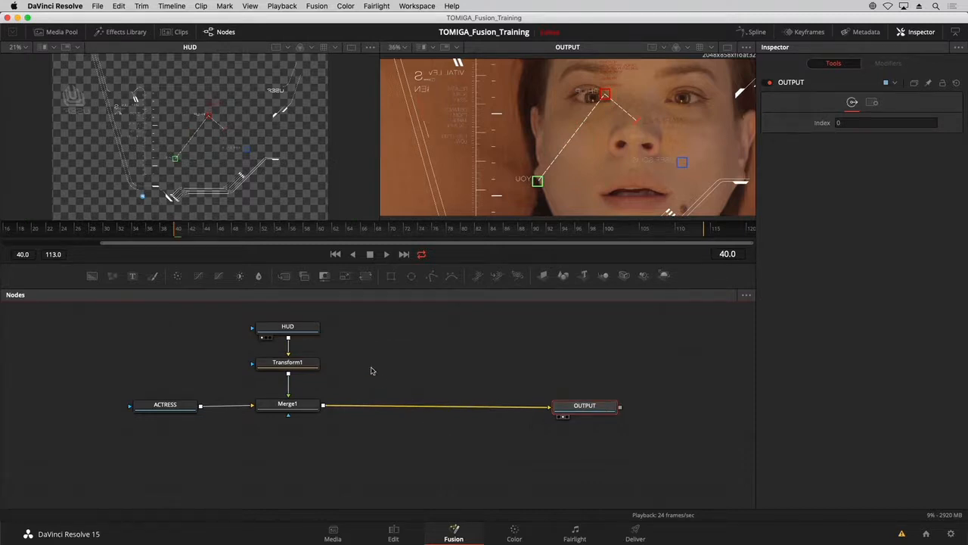
click(293, 330)
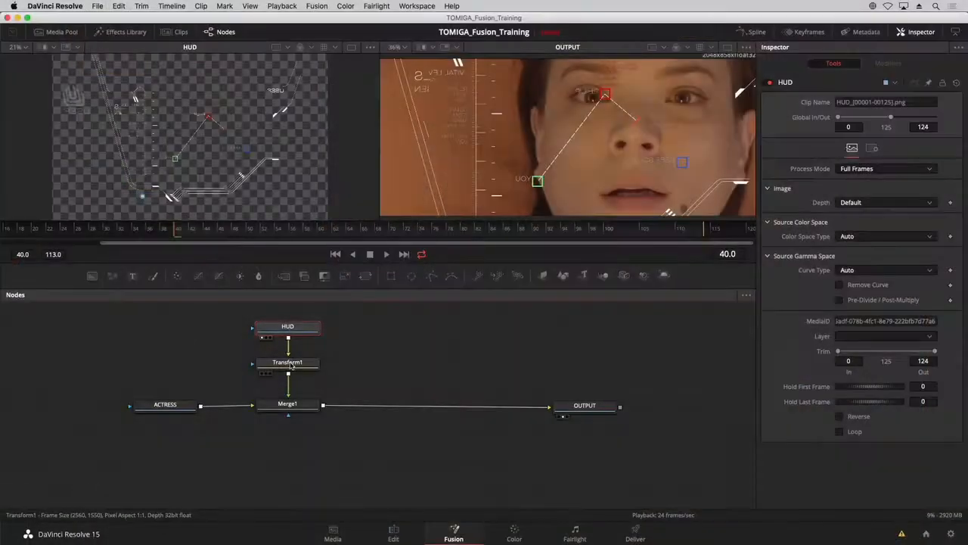
Set Transform1's size to 0.64 and move its center to about X 0.613, Y 0.537 over the actress's face.
click(290, 364)
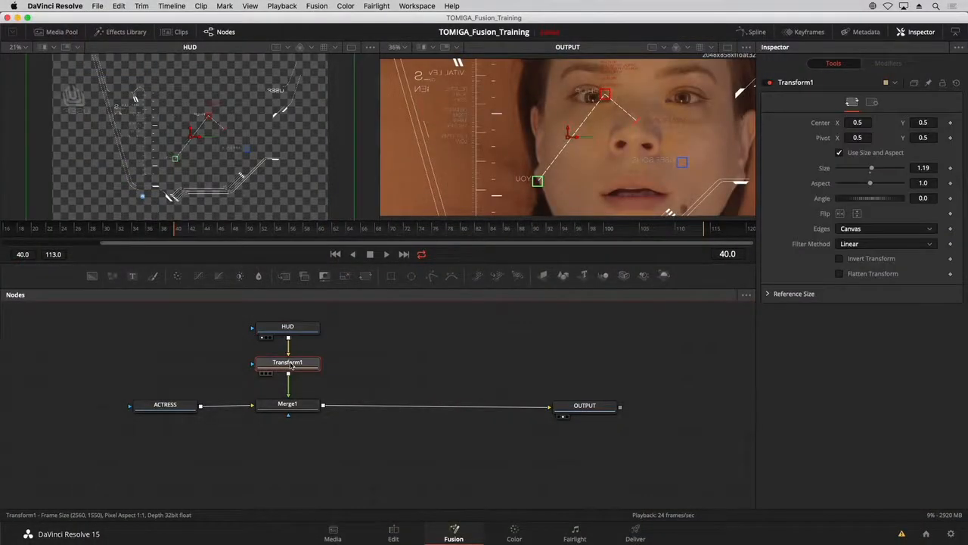
drag(872, 168, 859, 171)
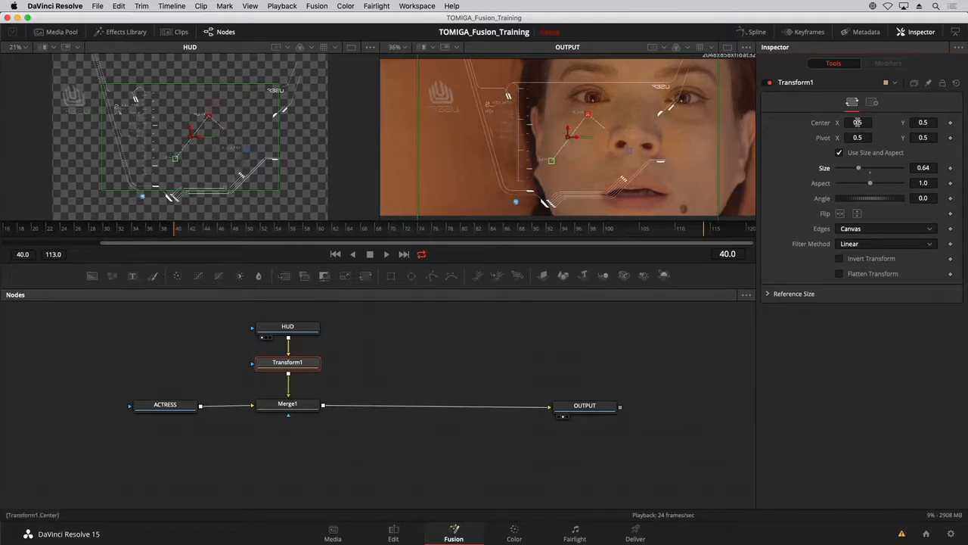
drag(857, 123, 863, 122)
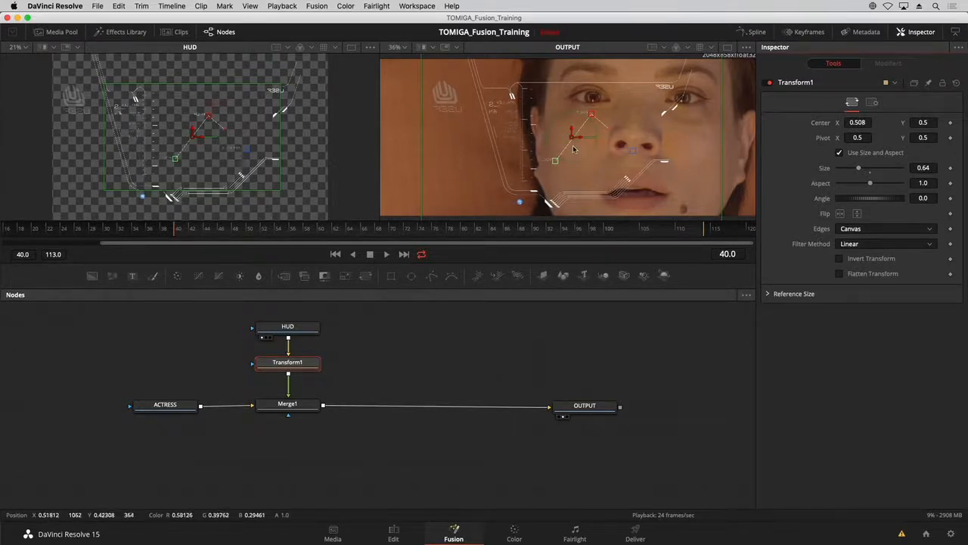
drag(573, 139, 622, 130)
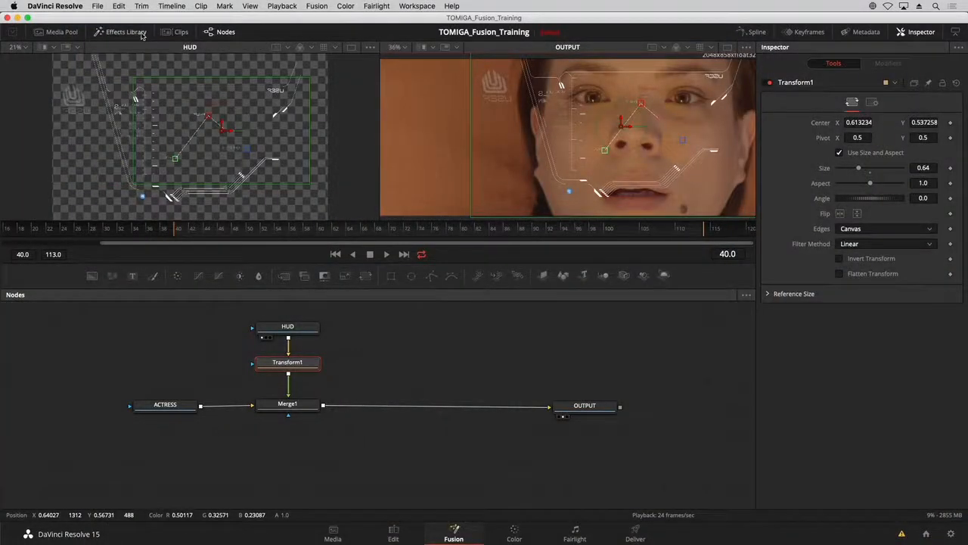
Add an unconnected Blur node from the Blur effects between ACTRESS and HUD, and hide the effects list.
click(142, 36)
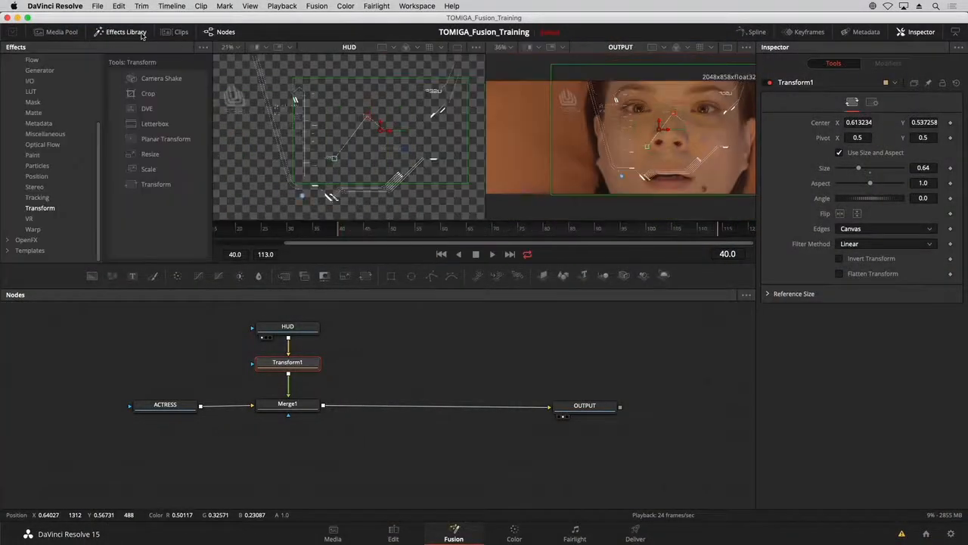
scroll(31, 85, up, 4)
click(30, 82)
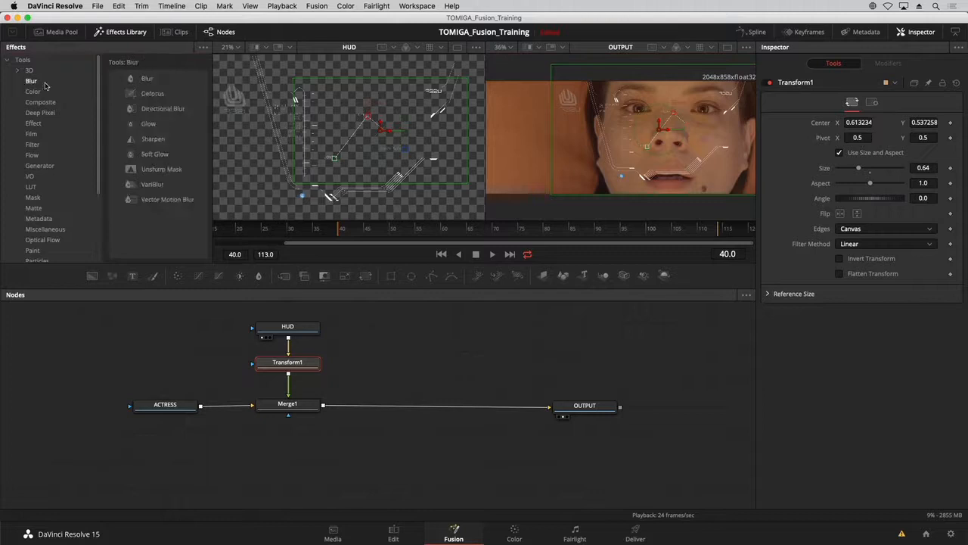
drag(224, 186, 207, 350)
click(115, 36)
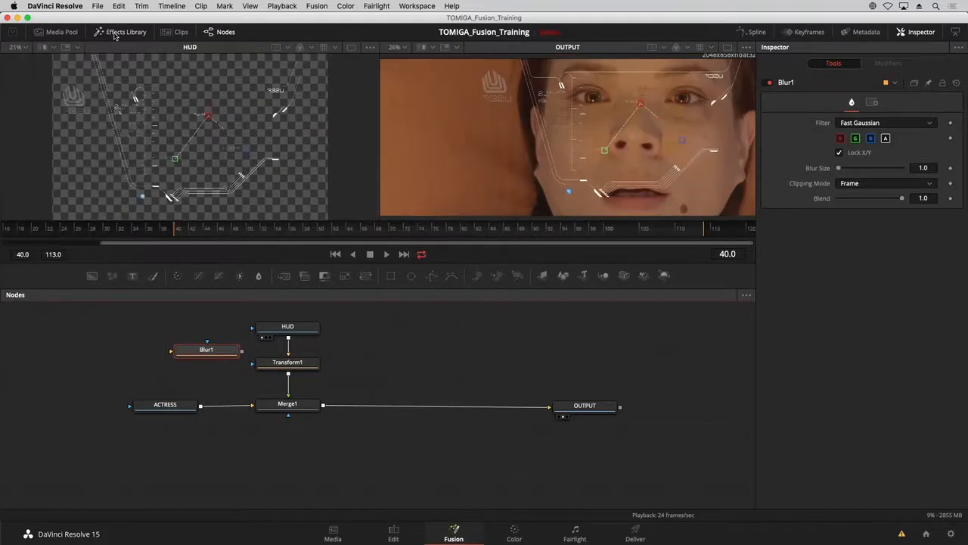
Move ACTRESS farther from Merge1 and try Blur1 on Merge1's incoming ACTRESS connection and its outgoing OUTPUT connection.
drag(172, 403, 106, 403)
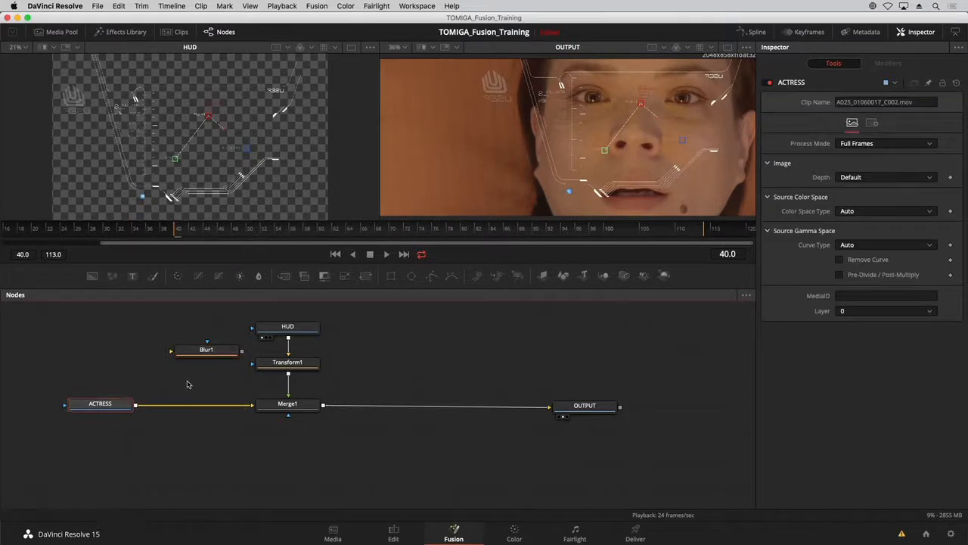
drag(202, 351, 199, 406)
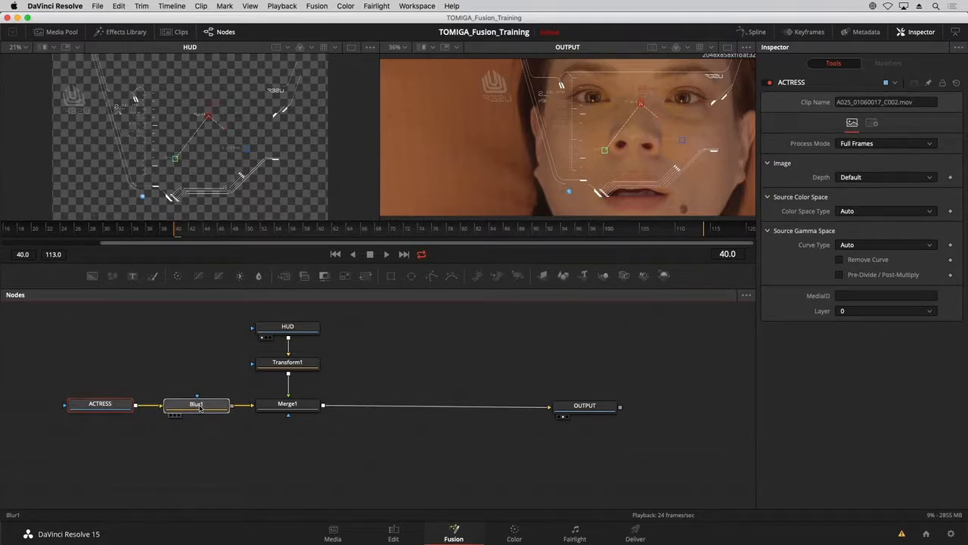
drag(199, 406, 390, 410)
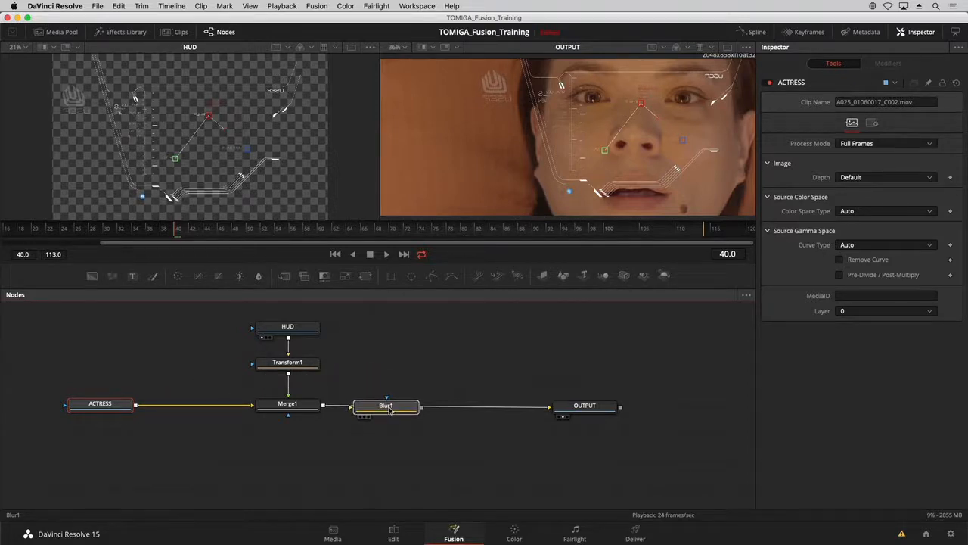
Insert Blur1 between Transform1 and Merge1, level ACTRESS with Merge1, and set Blur1's blur size to 5.5.
drag(389, 410, 303, 383)
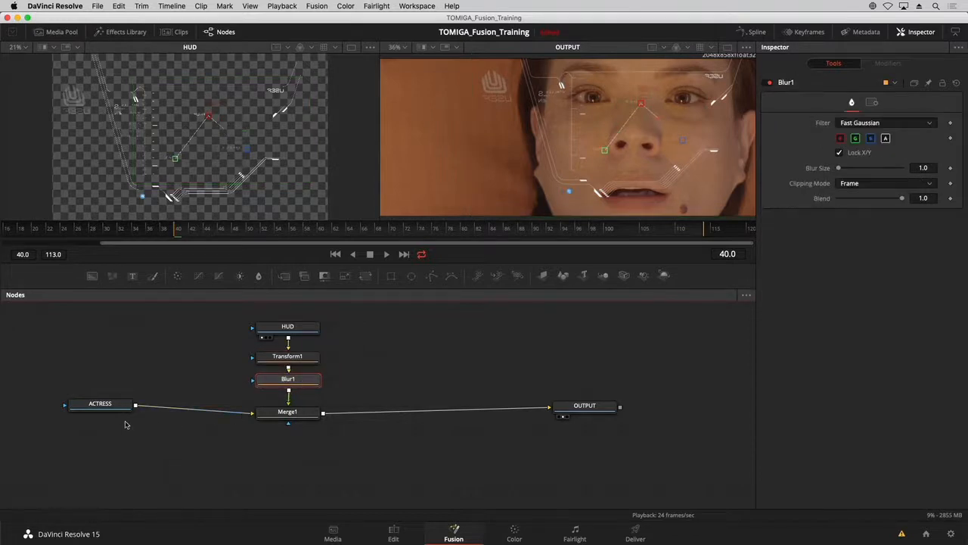
drag(106, 411, 110, 420)
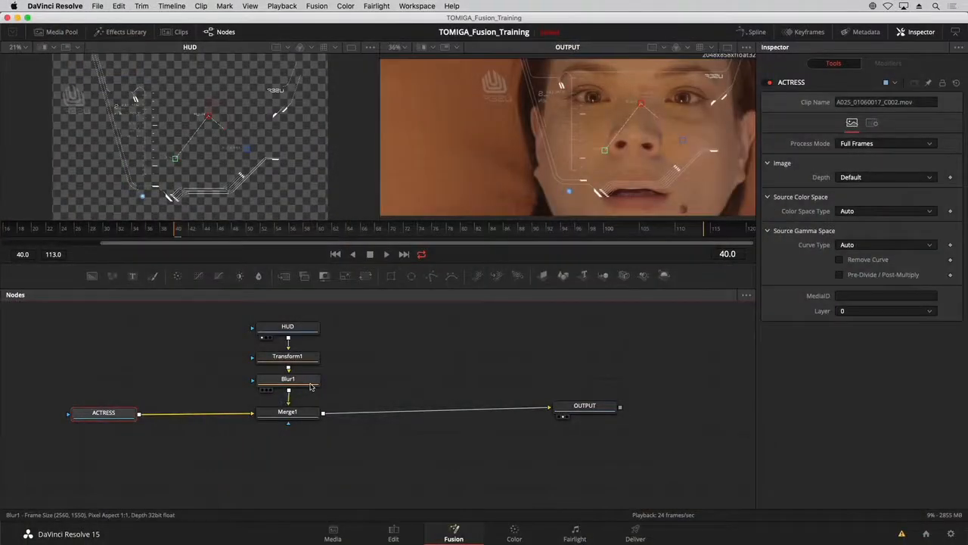
click(303, 380)
drag(841, 171, 846, 170)
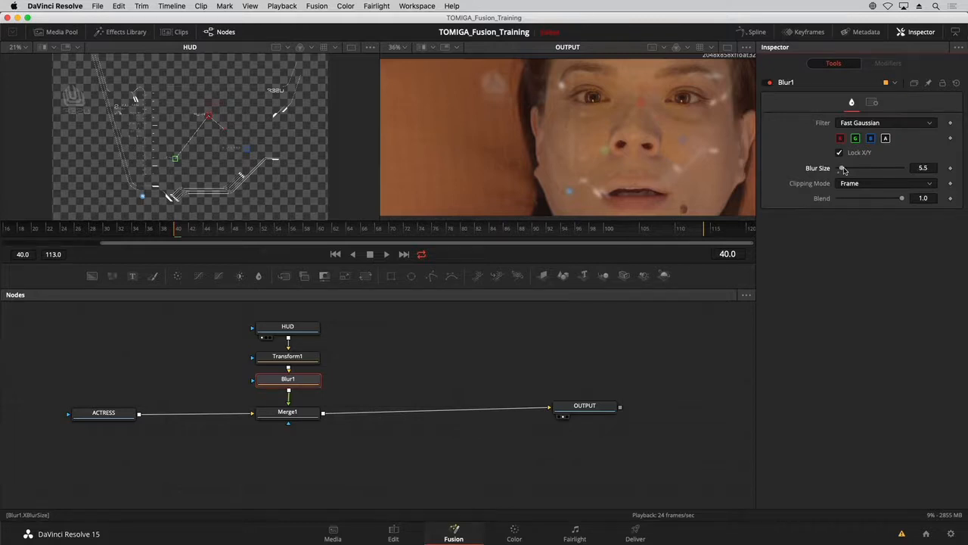
Insert a second Blur between ACTRESS and Merge1 with a blur size of 8.7, and align both nodes with Merge1.
drag(110, 416, 107, 413)
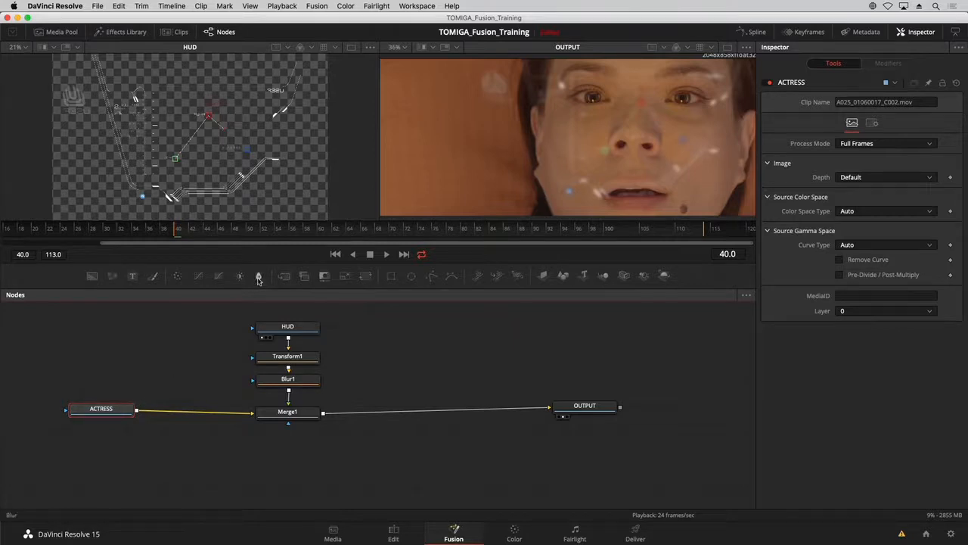
drag(258, 278, 192, 412)
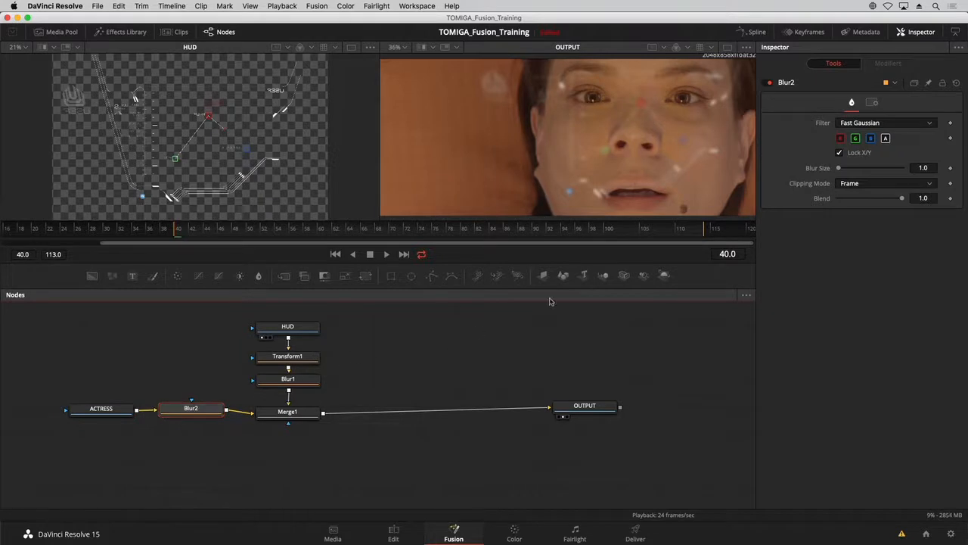
drag(838, 168, 844, 171)
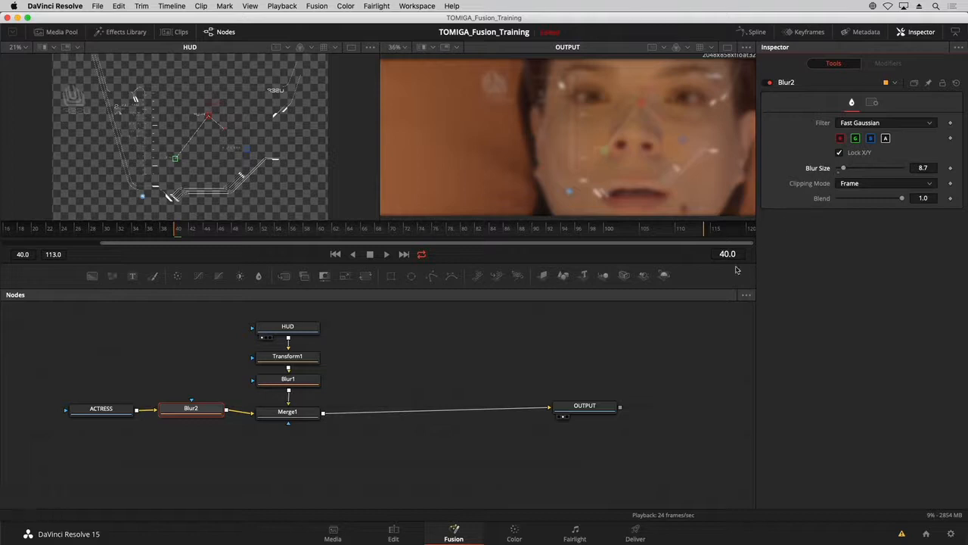
drag(112, 394, 227, 425)
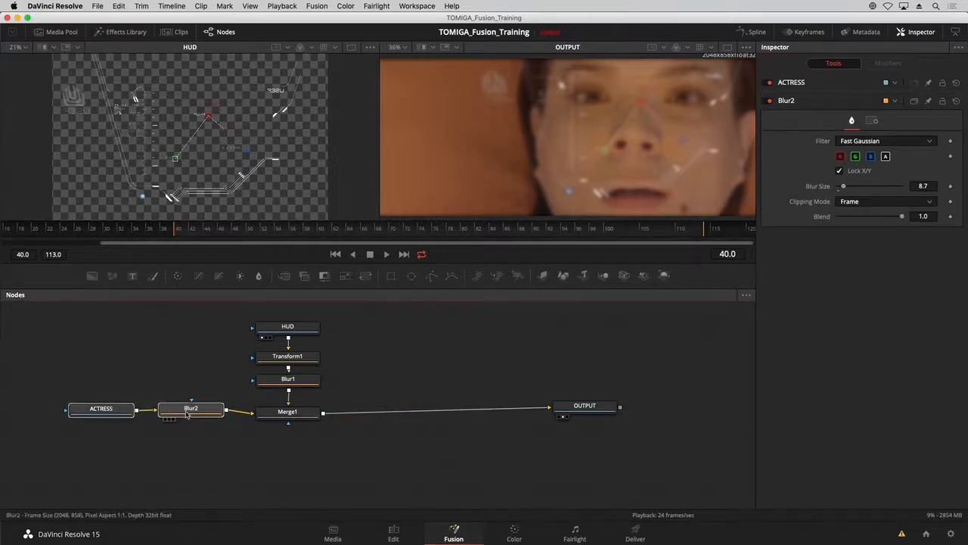
drag(189, 397, 179, 400)
Attach an Ellipse mask to Blur2's mask input and display the mask in the first viewer.
click(182, 412)
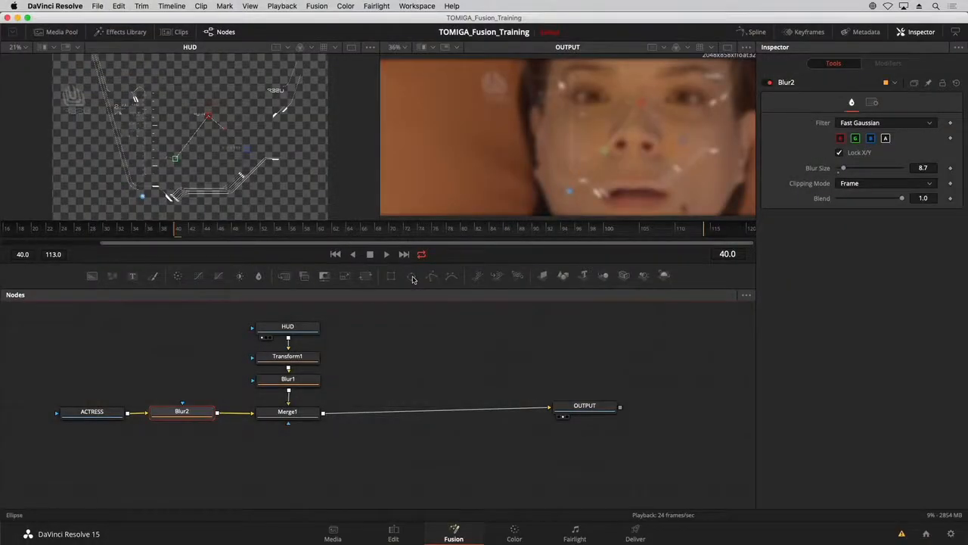
drag(412, 279, 191, 412)
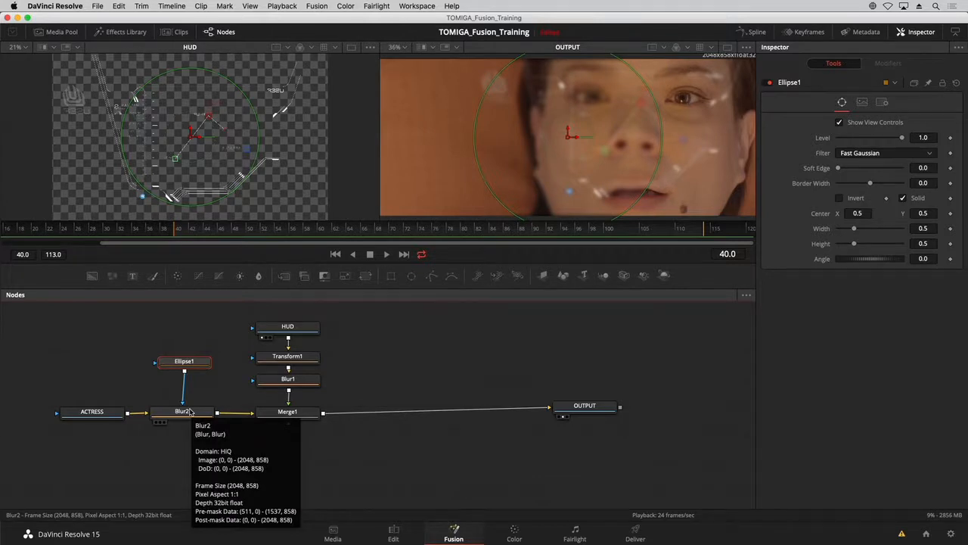
key(1)
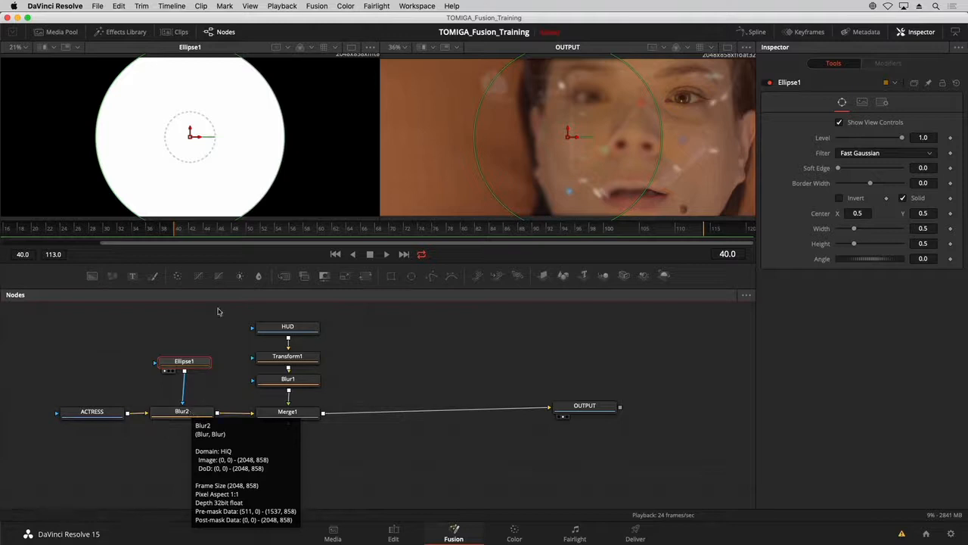
Fit the ellipse mask around the actress's face, about 0.56 wide and 0.62 high, centered near X 0.68, Y 0.535.
mouse_move(260, 204)
mouse_down()
mouse_move(229, 173)
mouse_move(246, 191)
mouse_up()
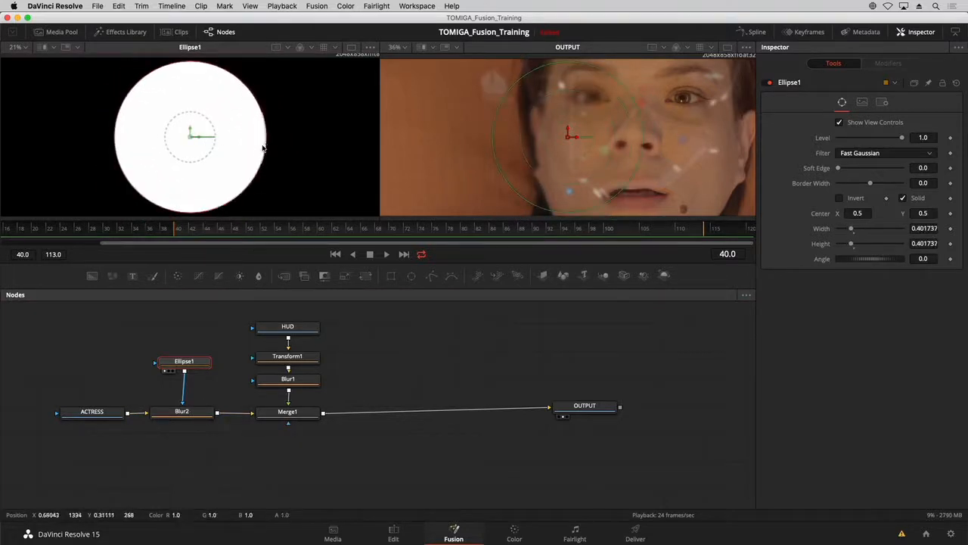
drag(265, 147, 259, 147)
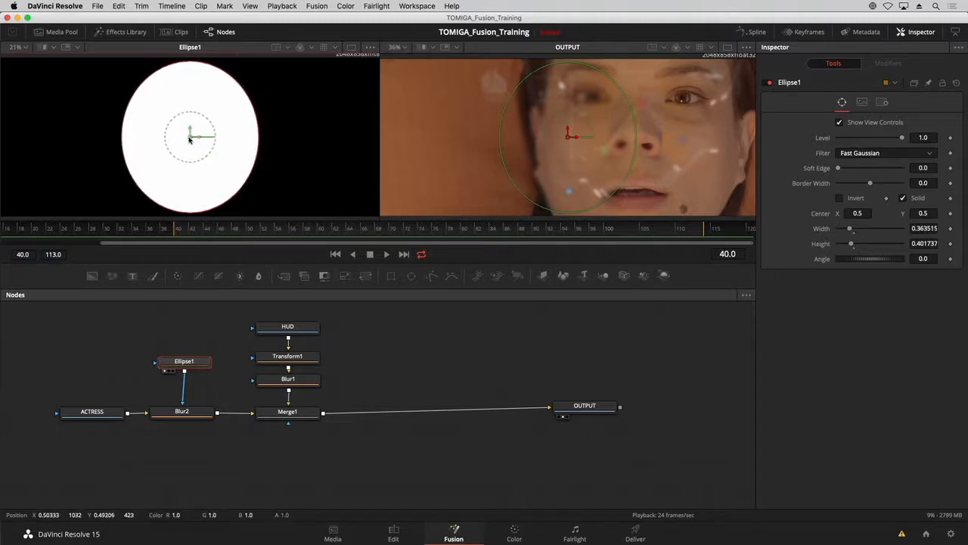
mouse_move(191, 138)
mouse_down()
mouse_move(175, 145)
mouse_move(198, 136)
mouse_move(184, 138)
mouse_up()
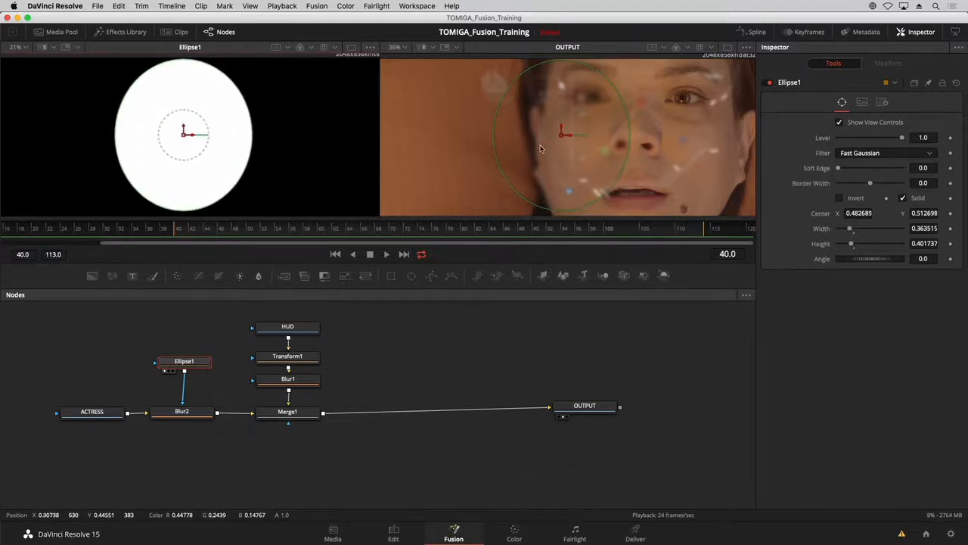
drag(562, 134, 639, 131)
drag(597, 197, 579, 231)
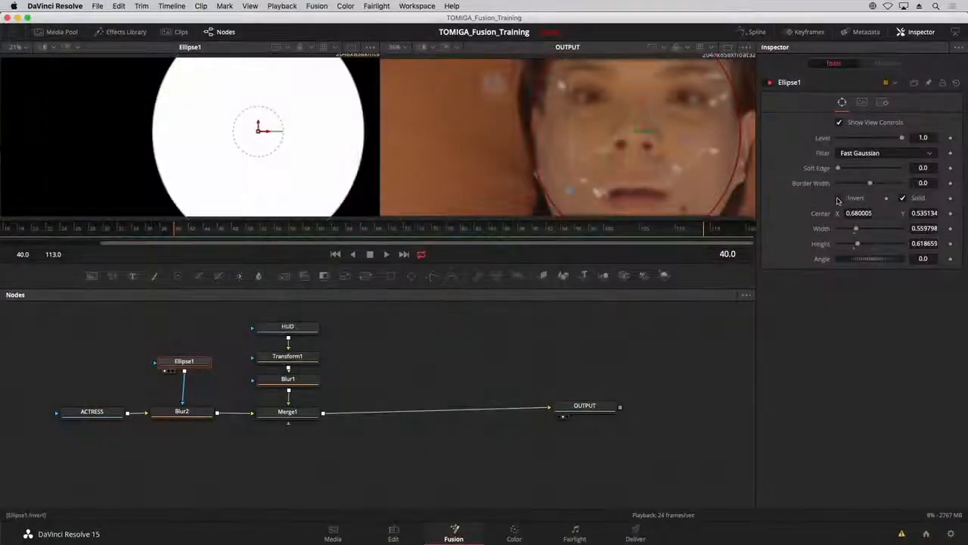
Invert the ellipse mask and set its soft edge to 0.0425.
click(840, 198)
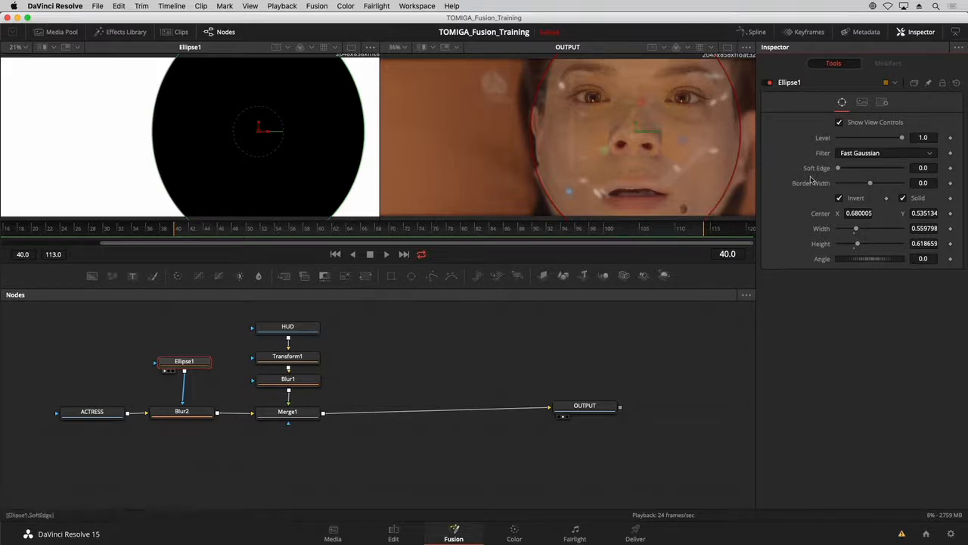
drag(838, 171, 853, 173)
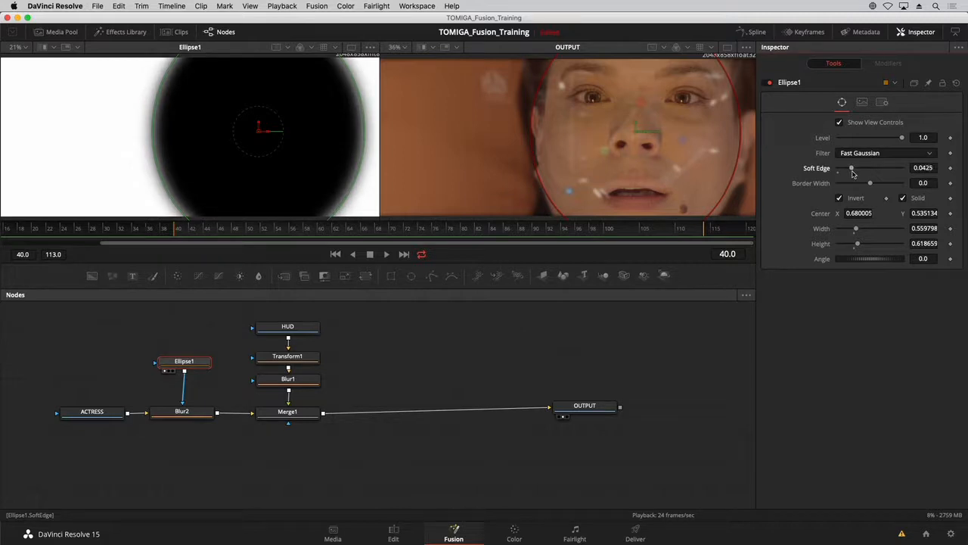
click(379, 359)
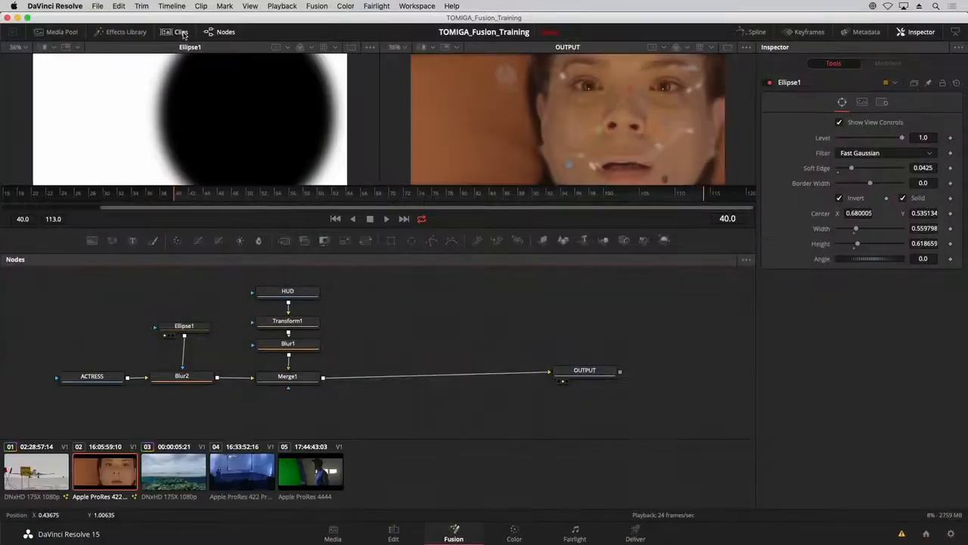
Open the reef shot, clip 03, hide the clips list, and move MediaIn1 farther away from MediaOut1.
click(172, 469)
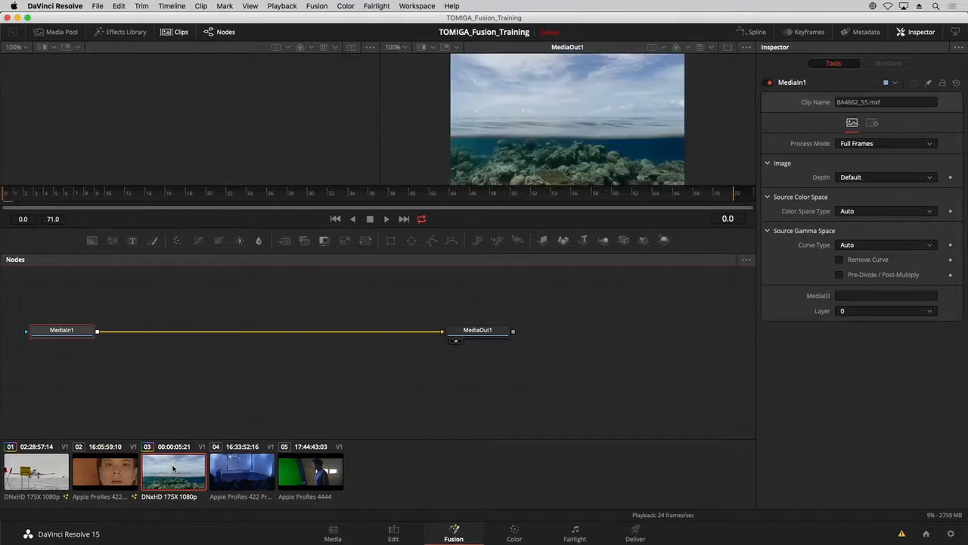
click(167, 32)
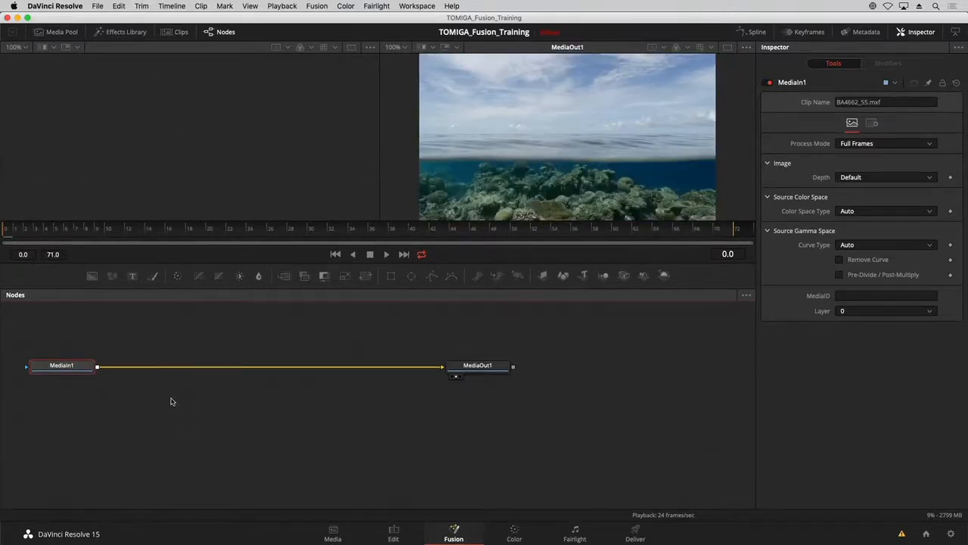
drag(158, 383, 264, 394)
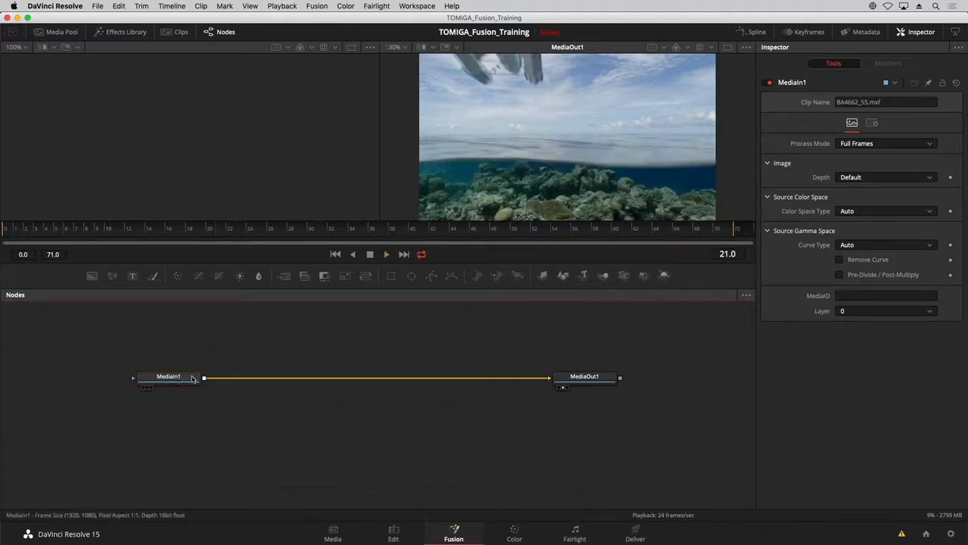
drag(177, 381, 130, 382)
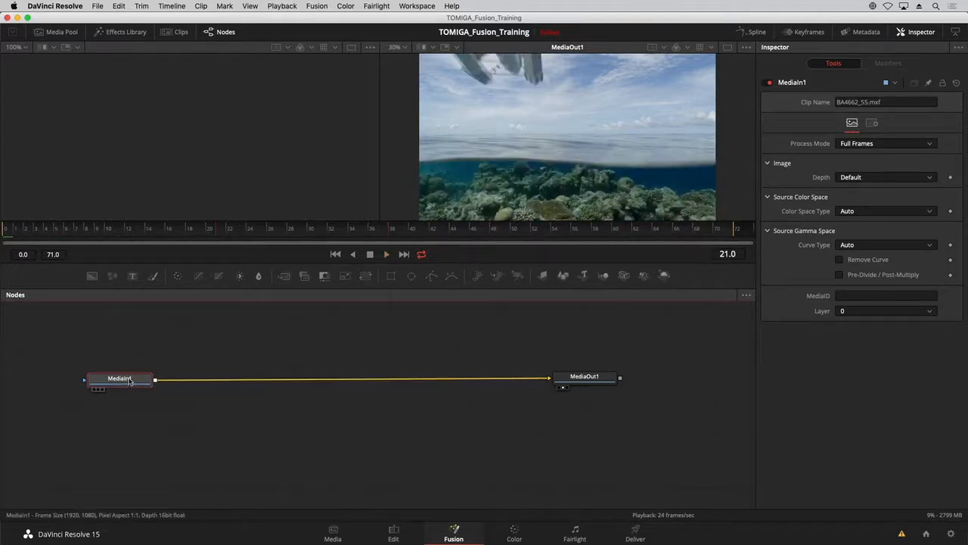
Merge a Text+ node over MediaIn1 and arrange the nodes so Text1 sits above Merge1, in line with MediaIn1.
click(132, 278)
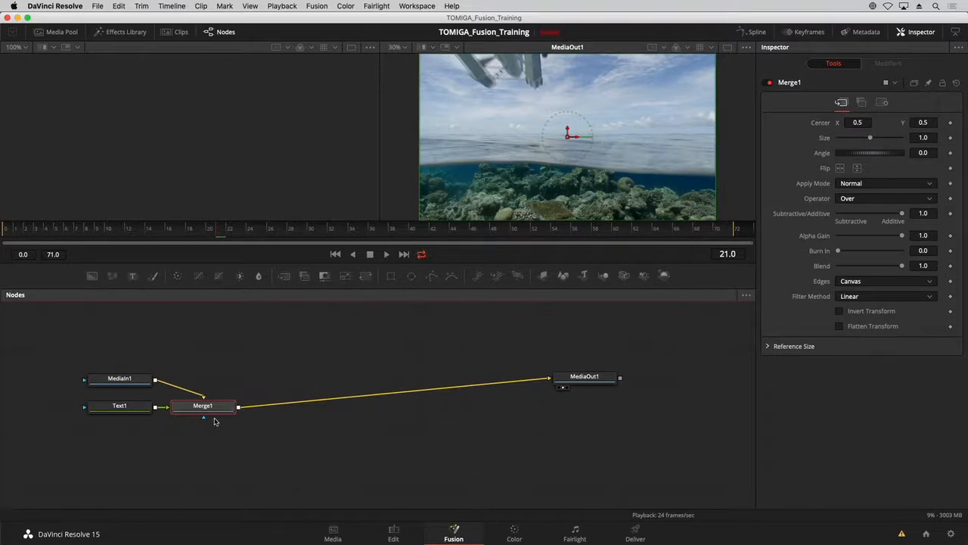
drag(217, 409, 226, 386)
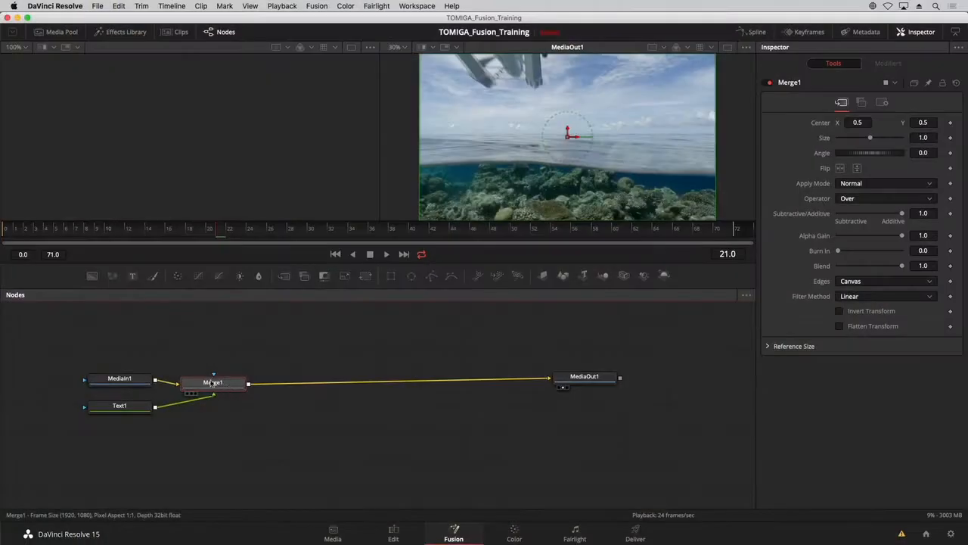
drag(141, 408, 234, 324)
drag(135, 384, 132, 390)
Review Text1's layout, transform and shading settings, ending on its main text settings.
click(225, 330)
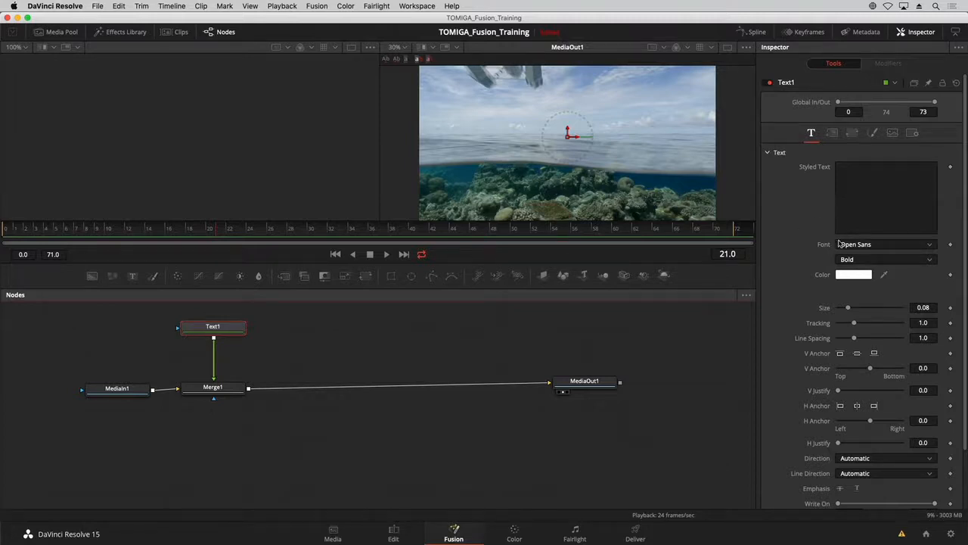
click(832, 133)
click(853, 133)
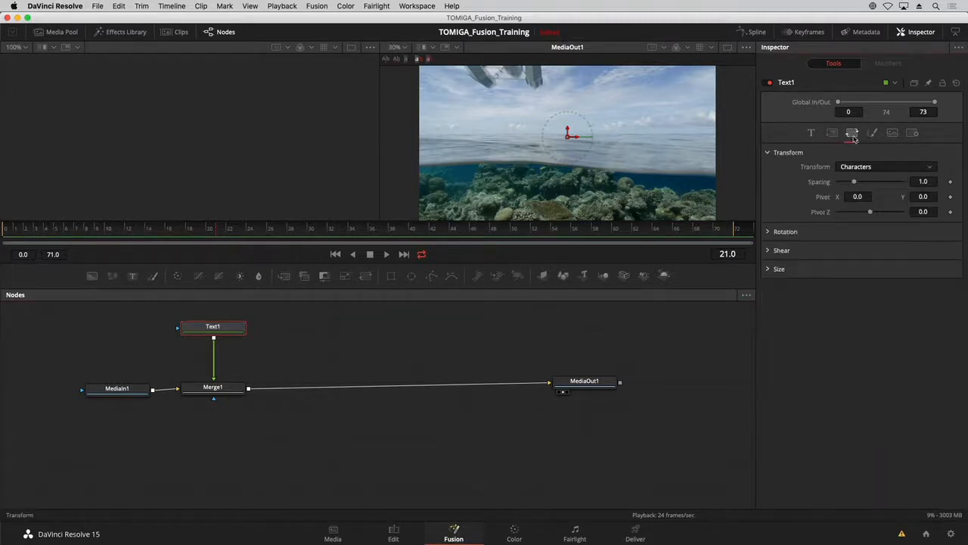
click(872, 134)
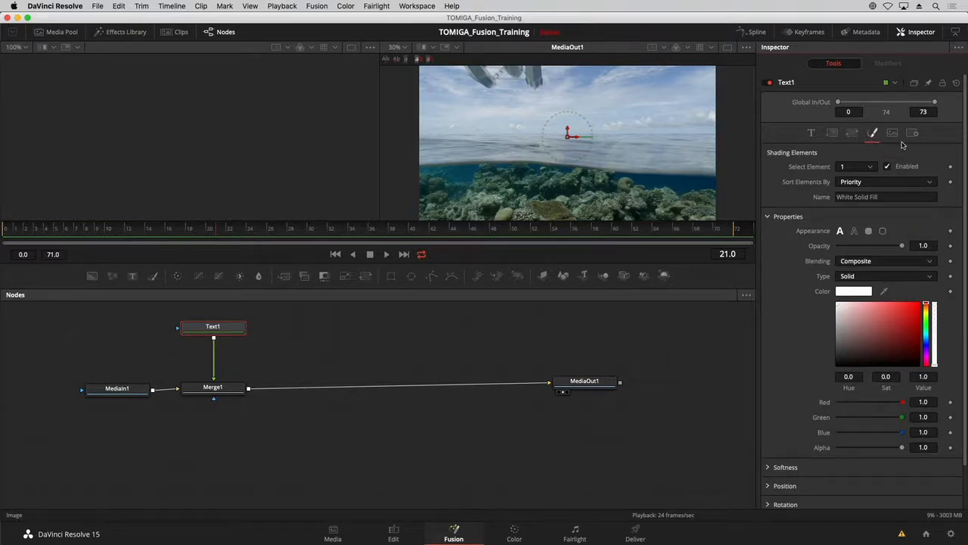
click(853, 133)
click(832, 133)
click(812, 133)
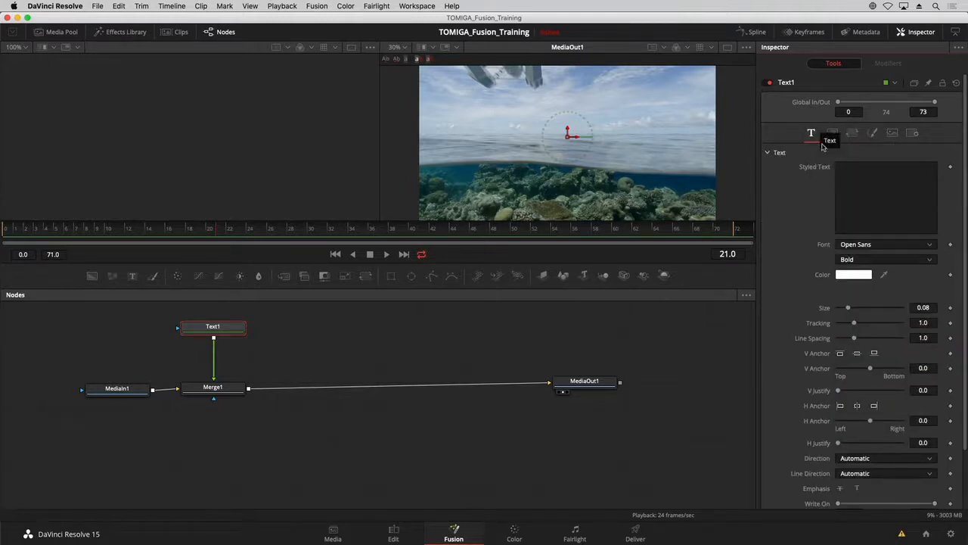
Enter "LIVING IN THE AGE OF" as Text1's styled text.
click(853, 169)
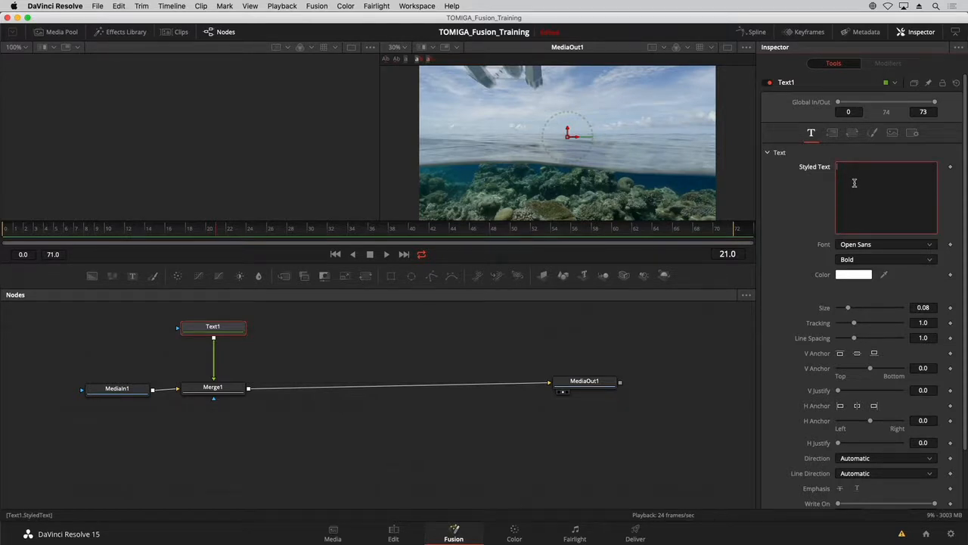
text(LIVING IN THE A)
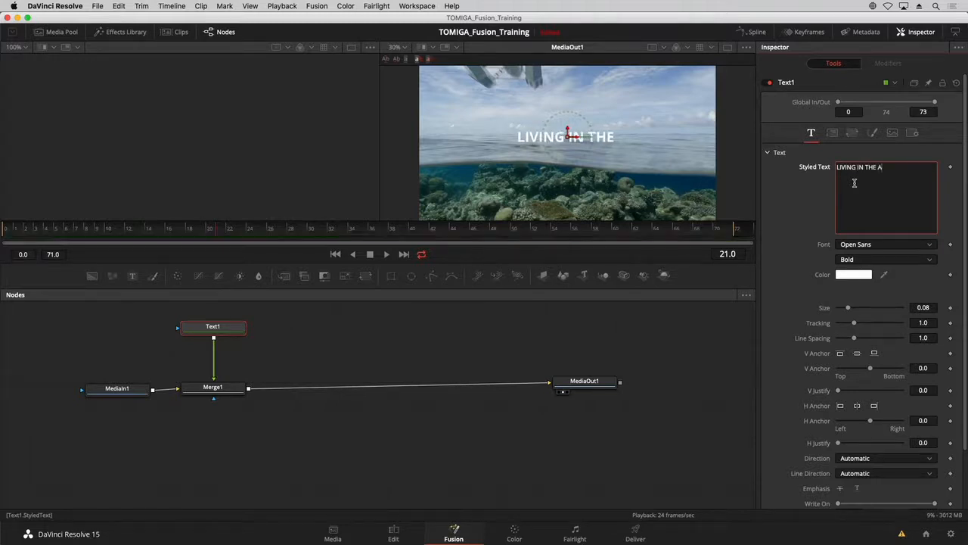
text(GE OF)
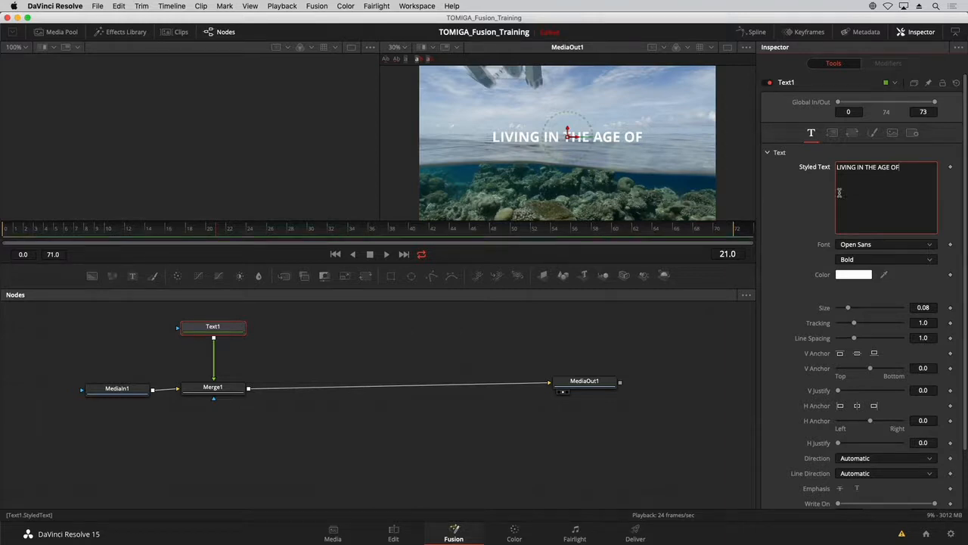
click(803, 214)
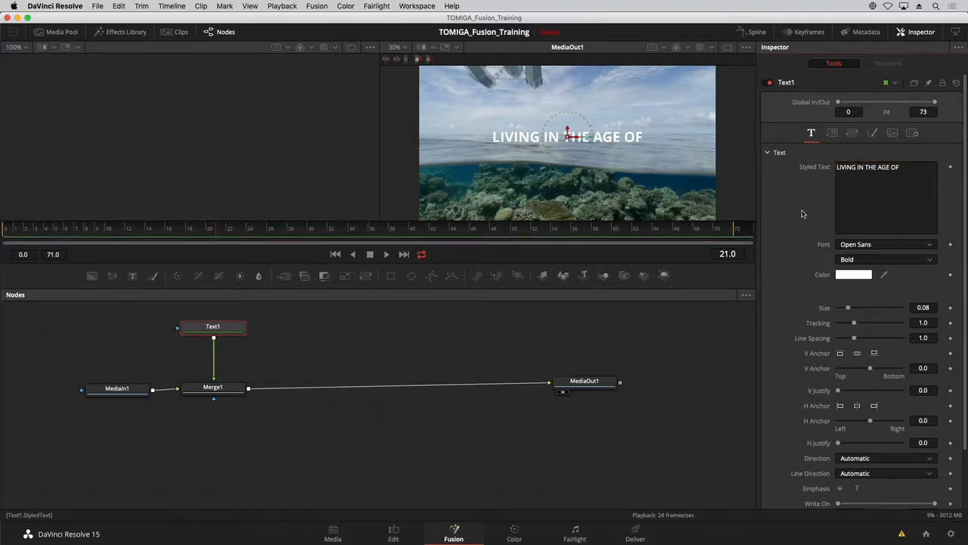
Set Text1's font to Arial Regular and its size to 0.0713.
scroll(796, 261, down, 2)
scroll(796, 276, up, 2)
click(866, 243)
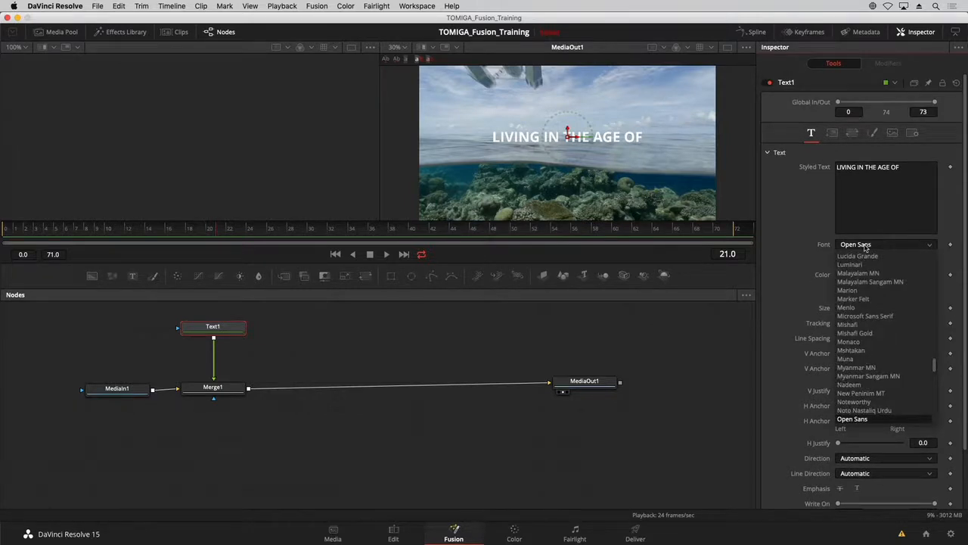
scroll(862, 288, up, 10)
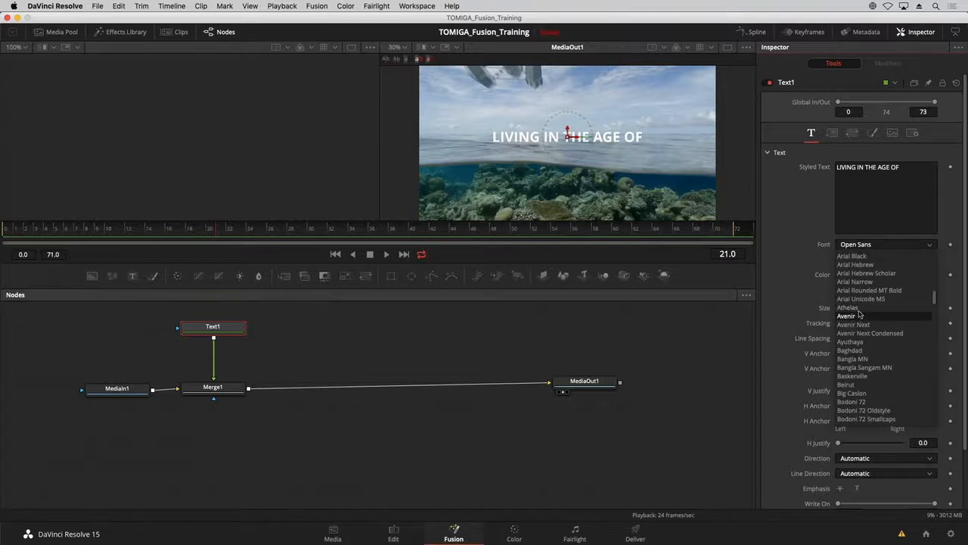
scroll(860, 315, up, 3)
click(863, 328)
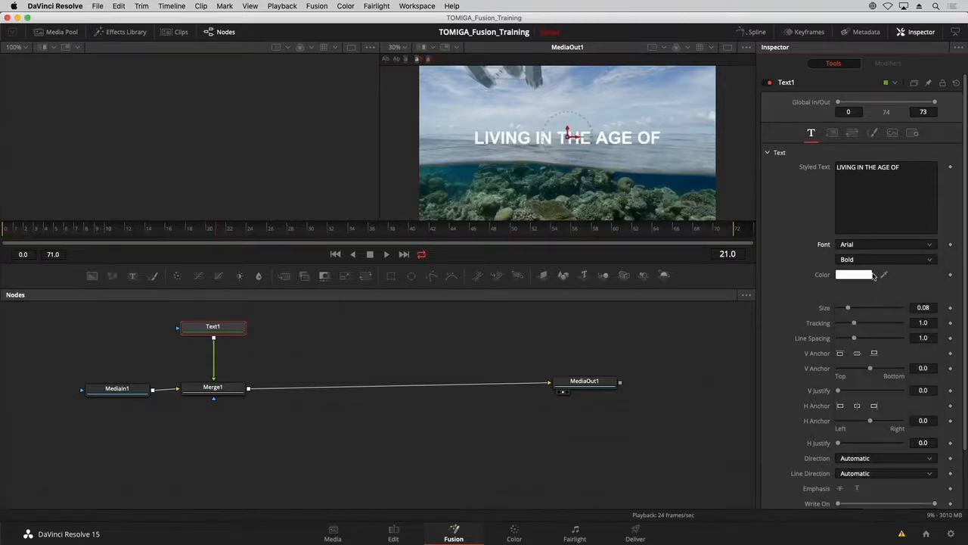
click(873, 261)
click(871, 299)
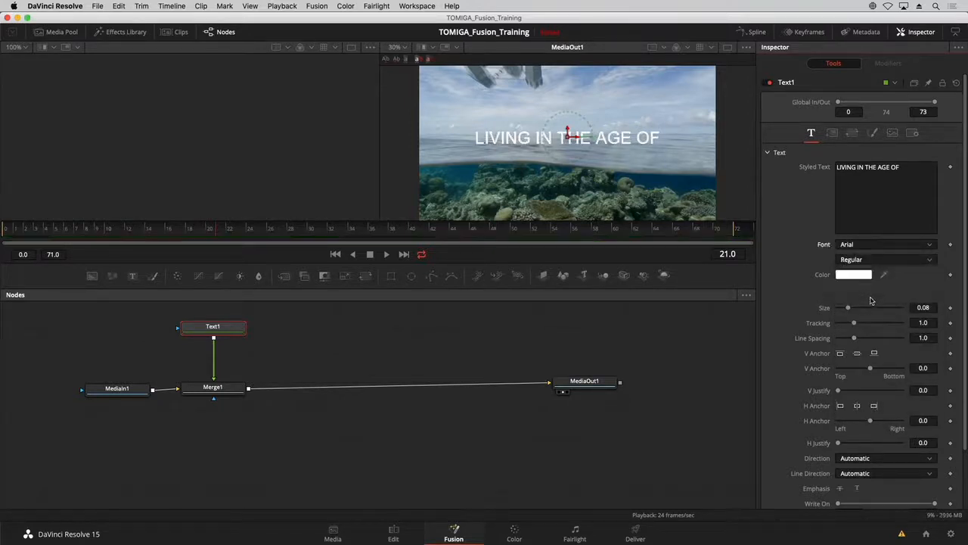
drag(920, 303, 887, 303)
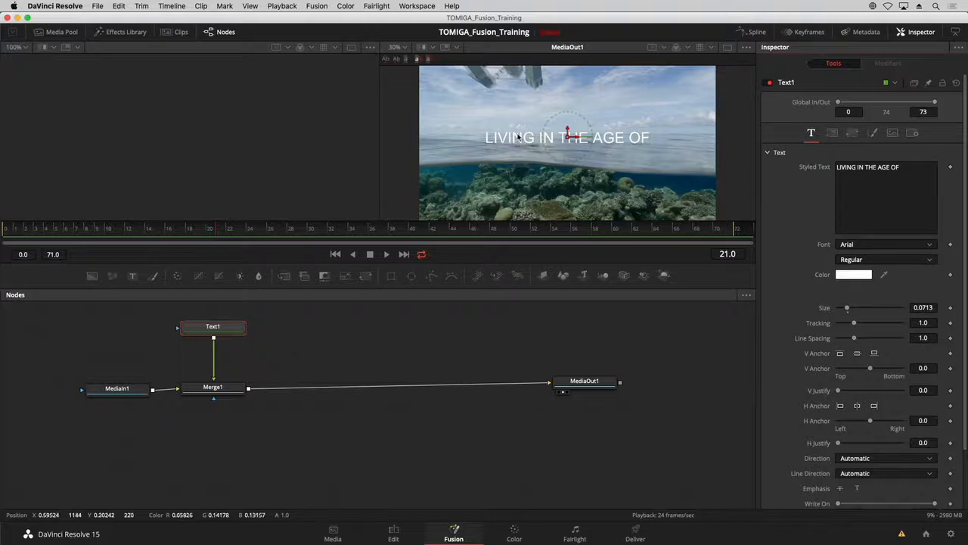
Move the title up slightly to about Y 0.57 in the frame and enlarge the viewer area.
click(567, 137)
drag(568, 137, 567, 127)
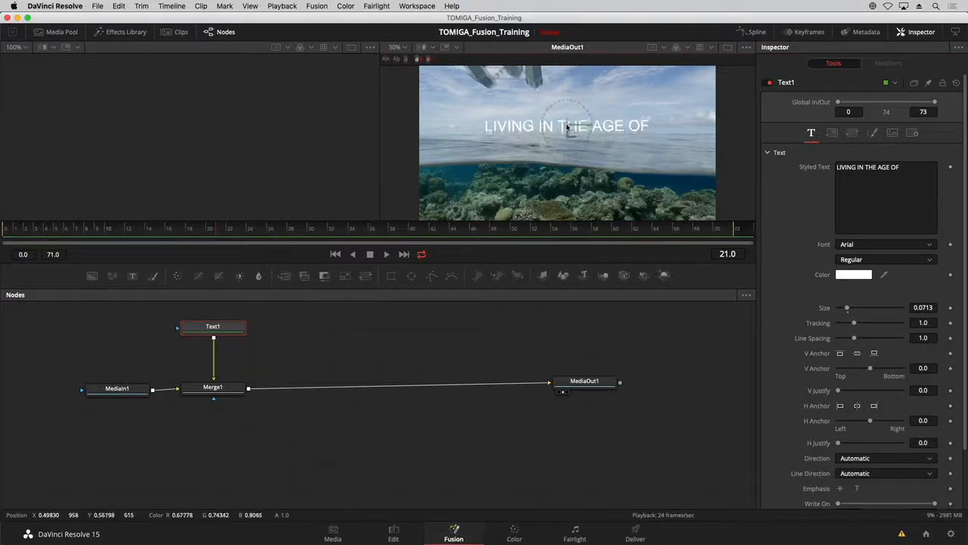
drag(596, 261, 596, 312)
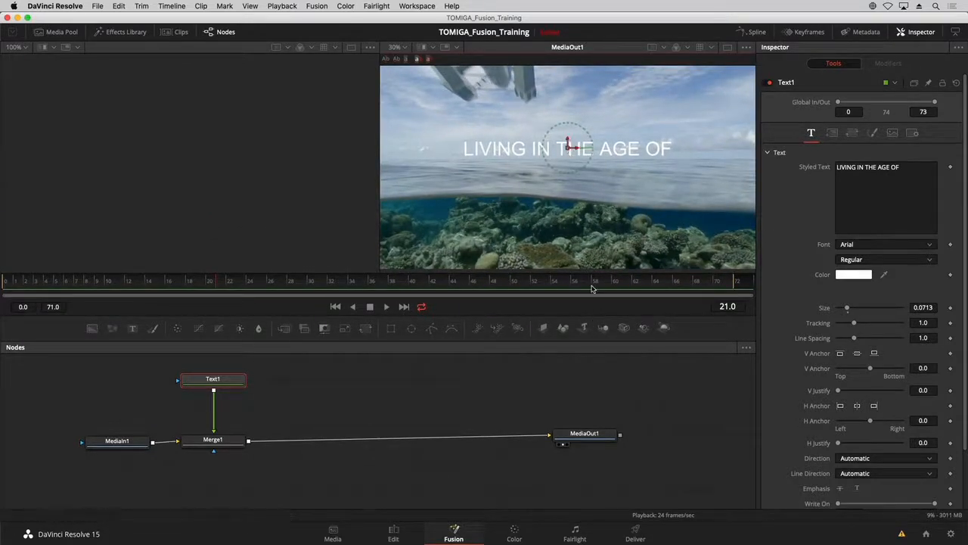
mouse_move(611, 316)
mouse_down()
mouse_move(610, 345)
mouse_move(602, 263)
mouse_move(597, 318)
mouse_up()
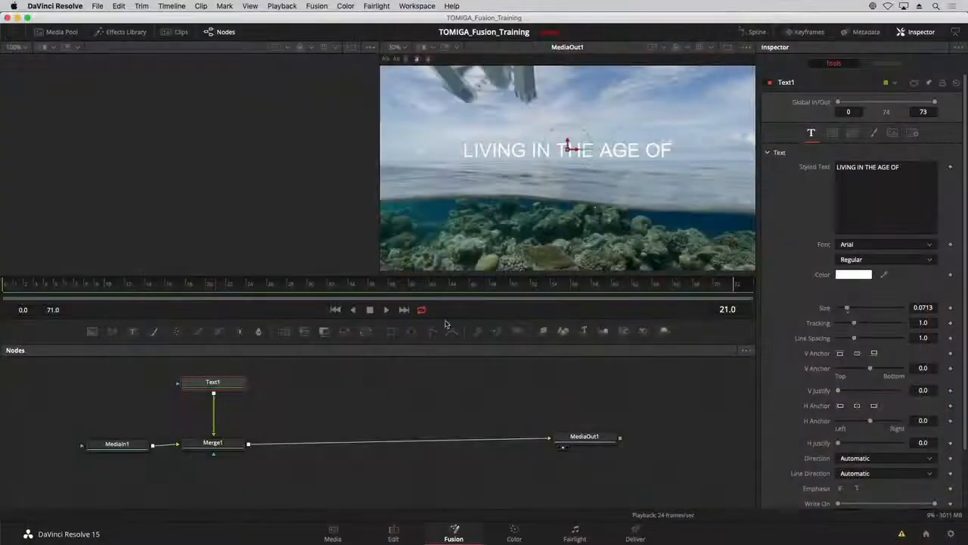
Merge a second Text+ node after Merge1 and arrange Merge2 in line with Merge1, with Text2 below it.
click(236, 443)
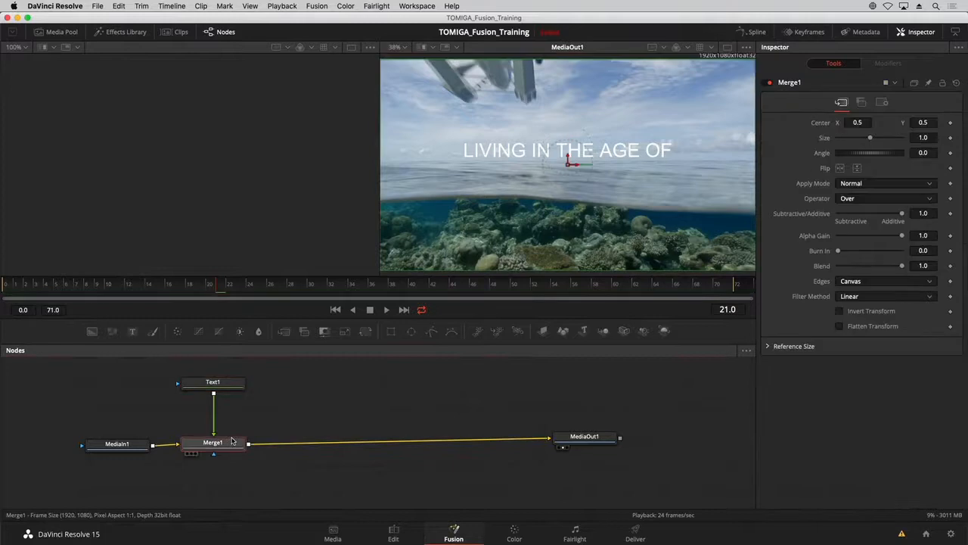
click(132, 333)
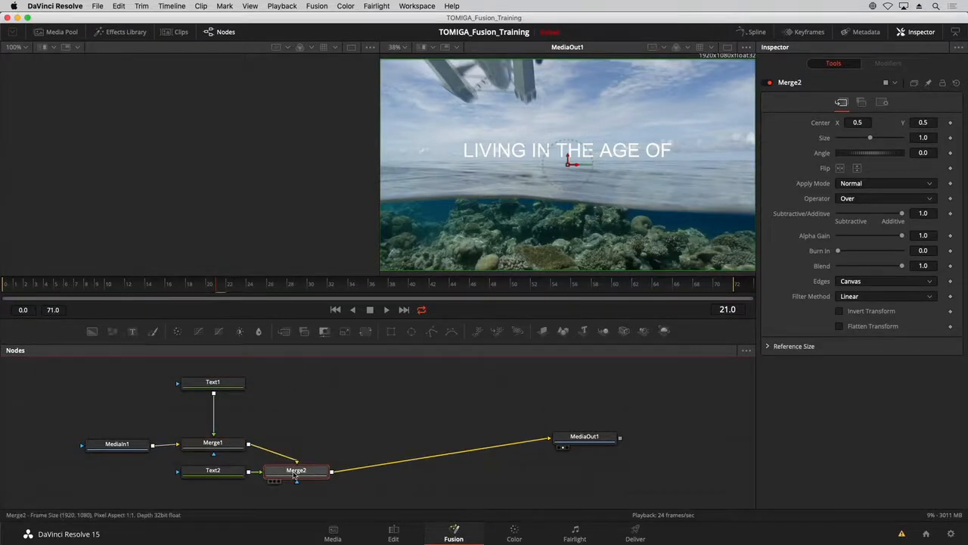
drag(296, 471, 313, 449)
drag(224, 475, 320, 468)
drag(320, 424, 318, 418)
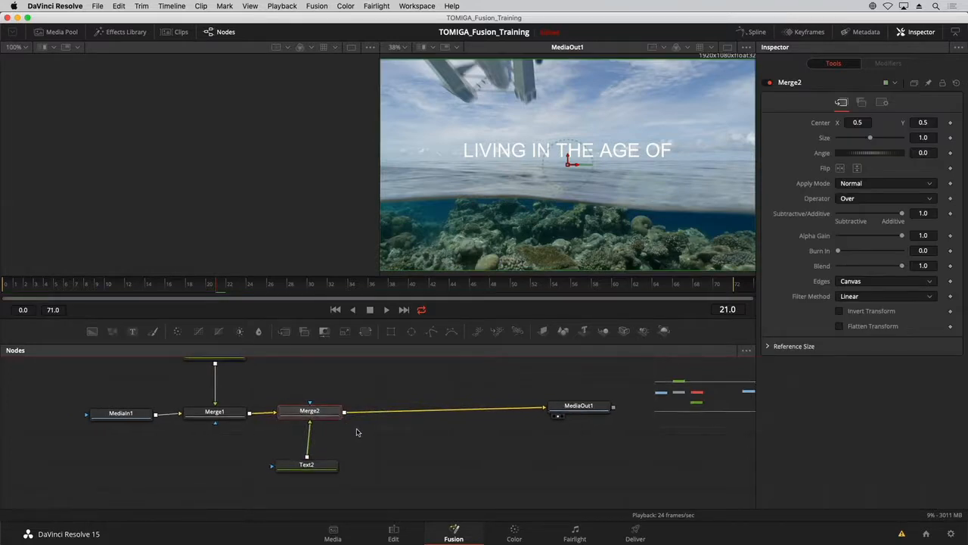
Enter "AVIATION" as Text2's styled text and set its font to Arial Black Regular.
click(332, 466)
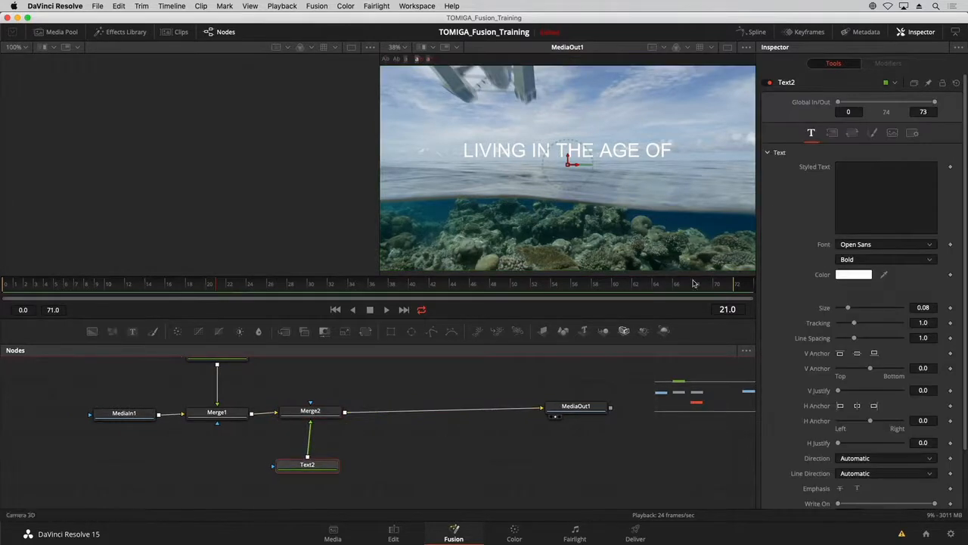
click(859, 177)
text(AVIATION)
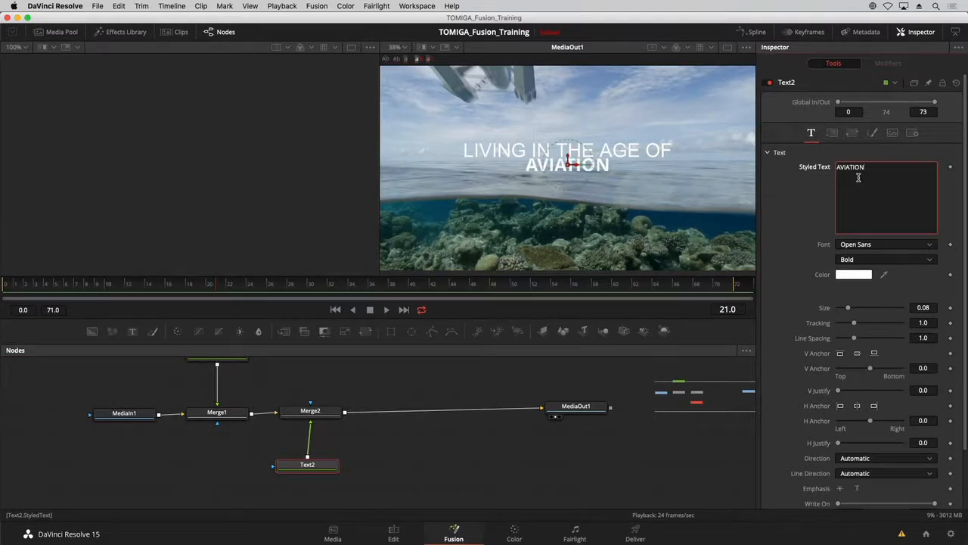
click(887, 246)
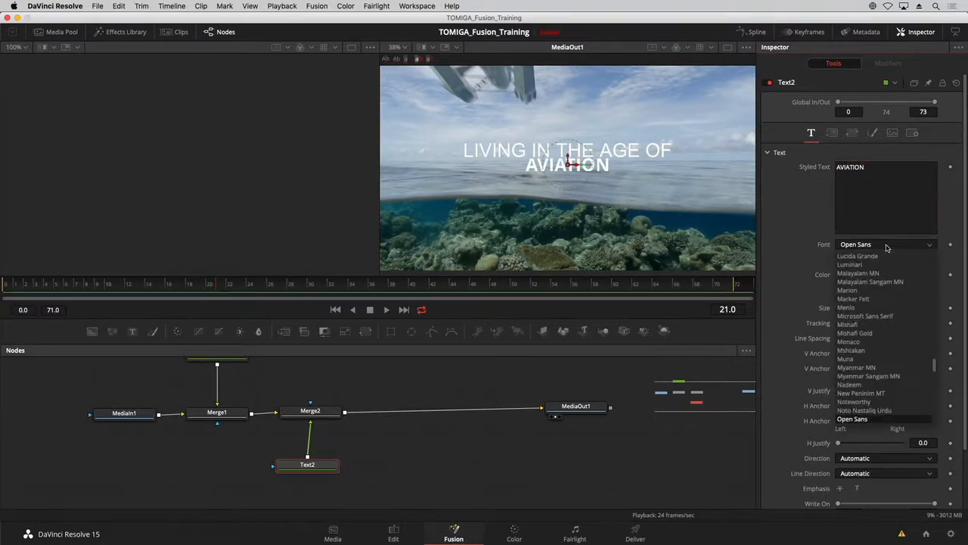
scroll(887, 248, up, 10)
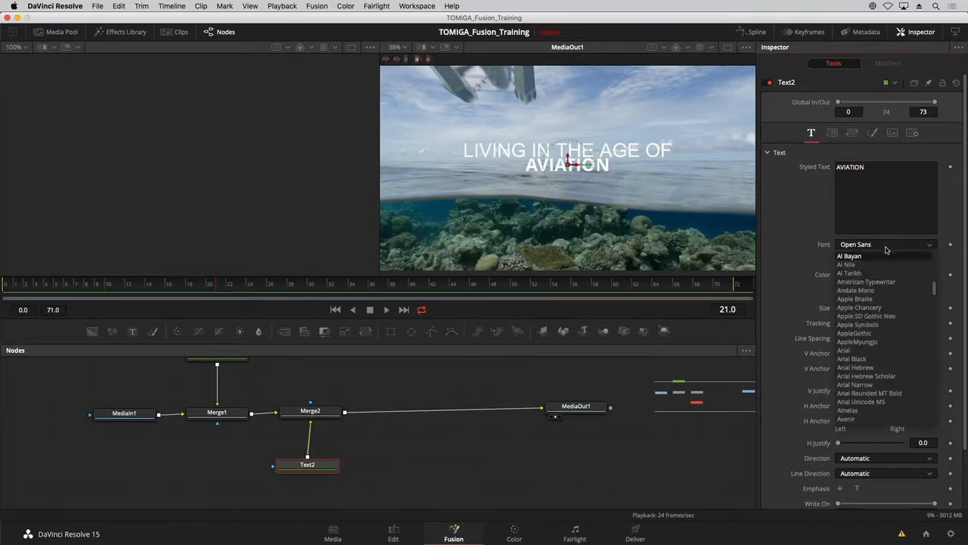
click(874, 360)
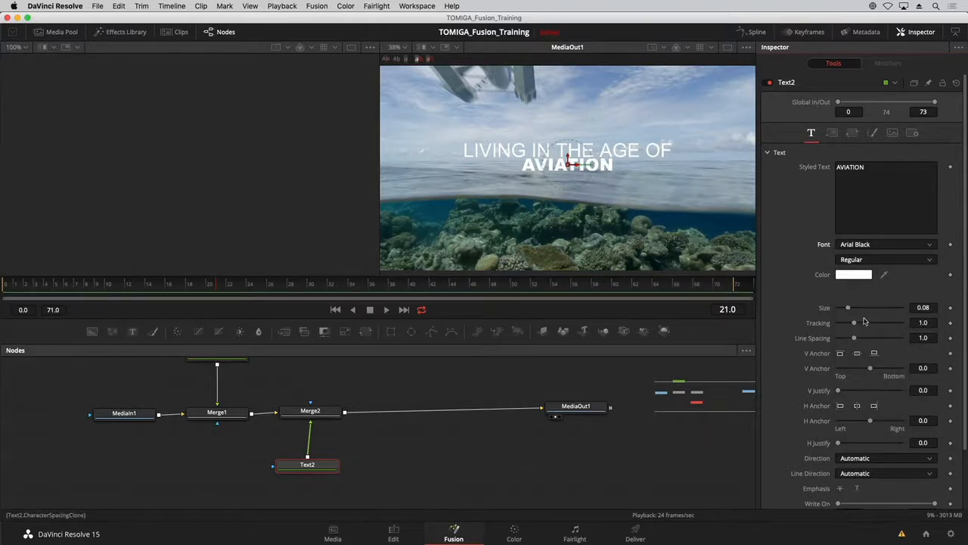
Set the AVIATION text to size 0.1575 and tracking 1.112, positioned slightly lower beneath the first title line.
drag(849, 308, 859, 310)
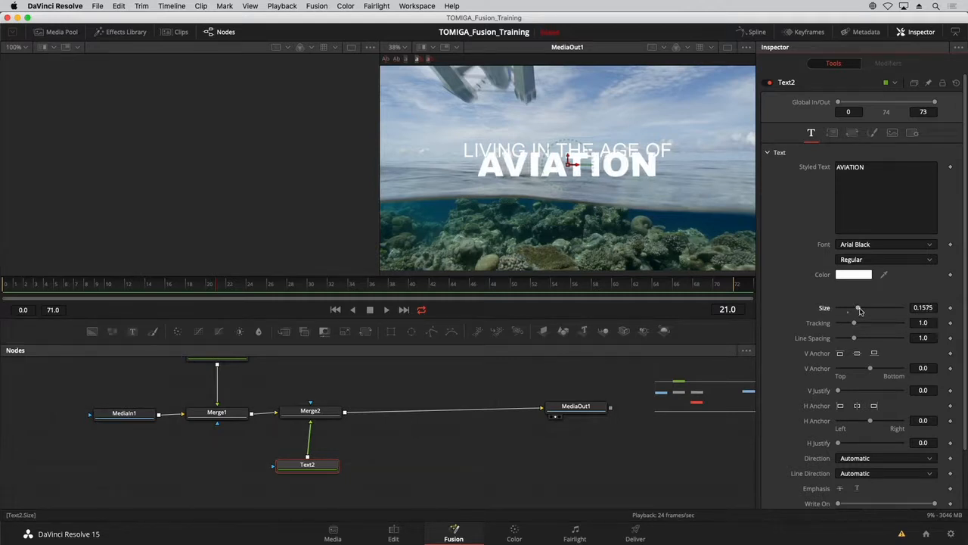
drag(569, 157, 568, 163)
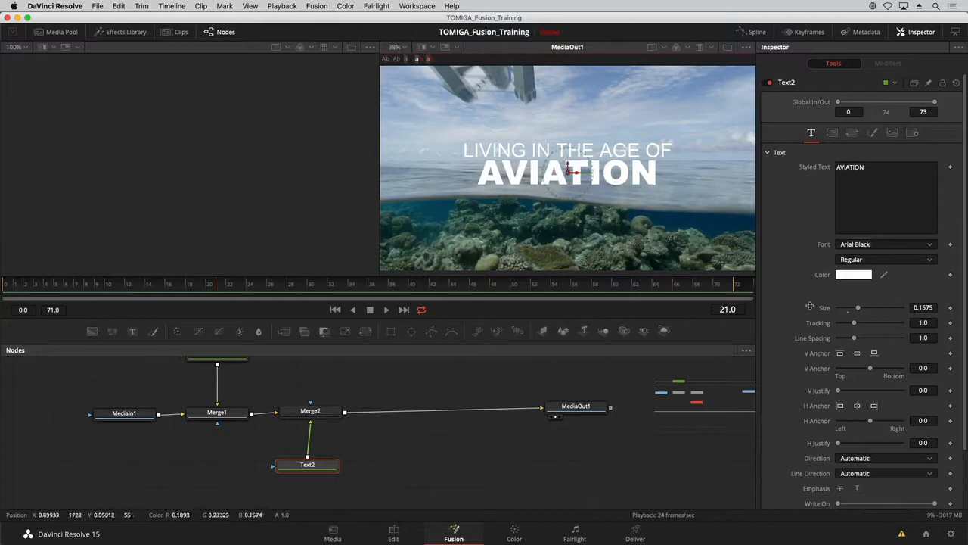
drag(857, 324, 861, 324)
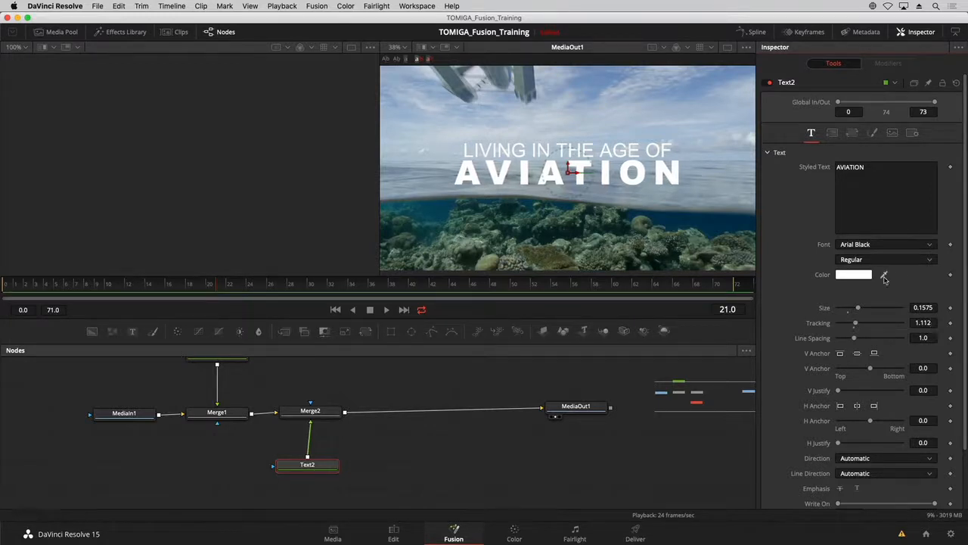
Change the AVIATION text's color to orange using the color wheel.
click(855, 275)
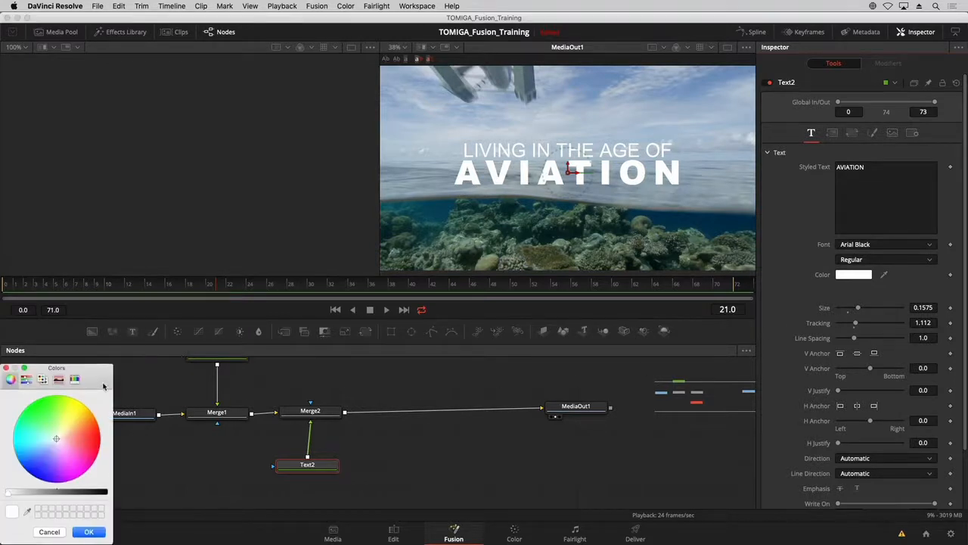
drag(57, 369, 467, 209)
click(499, 256)
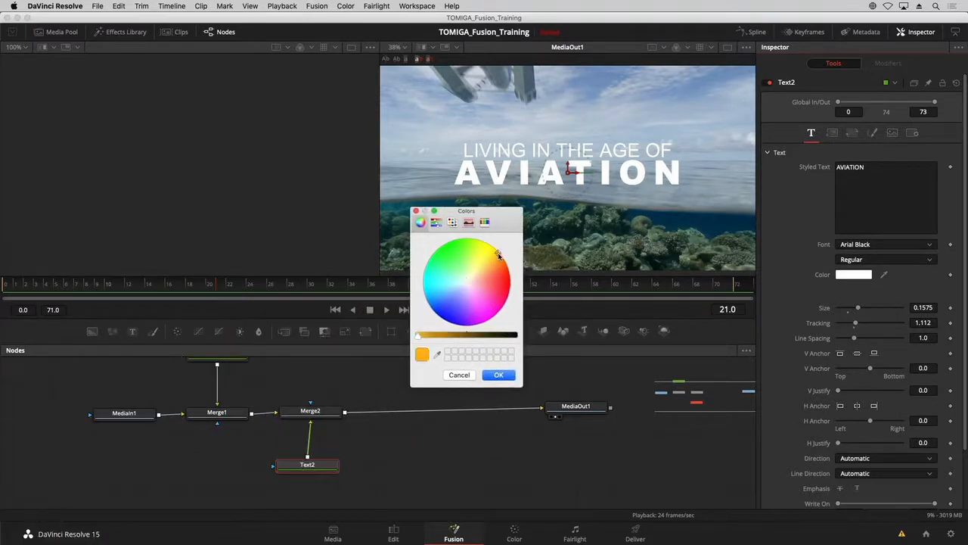
click(503, 376)
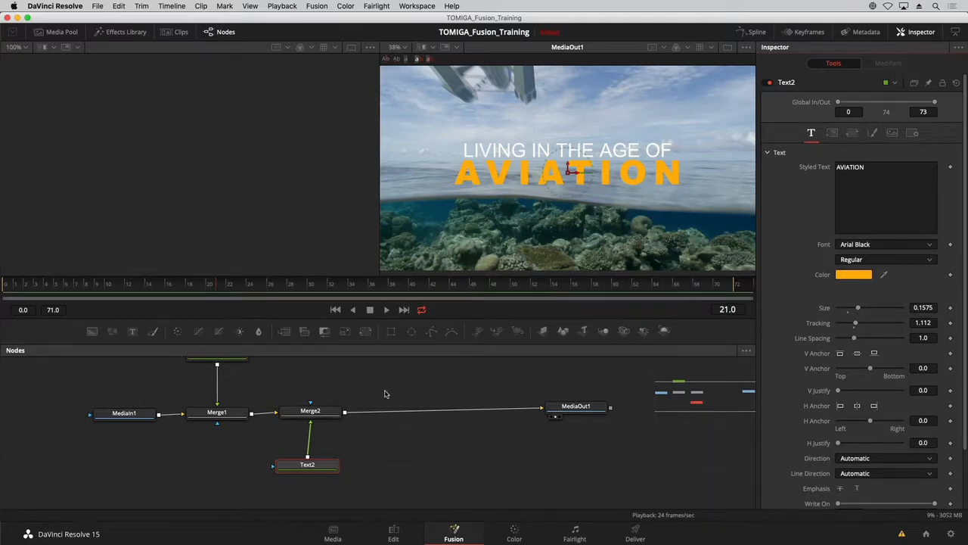
Rename the Text1 node as LIVING_IN_THE_AGE.
drag(385, 394, 422, 407)
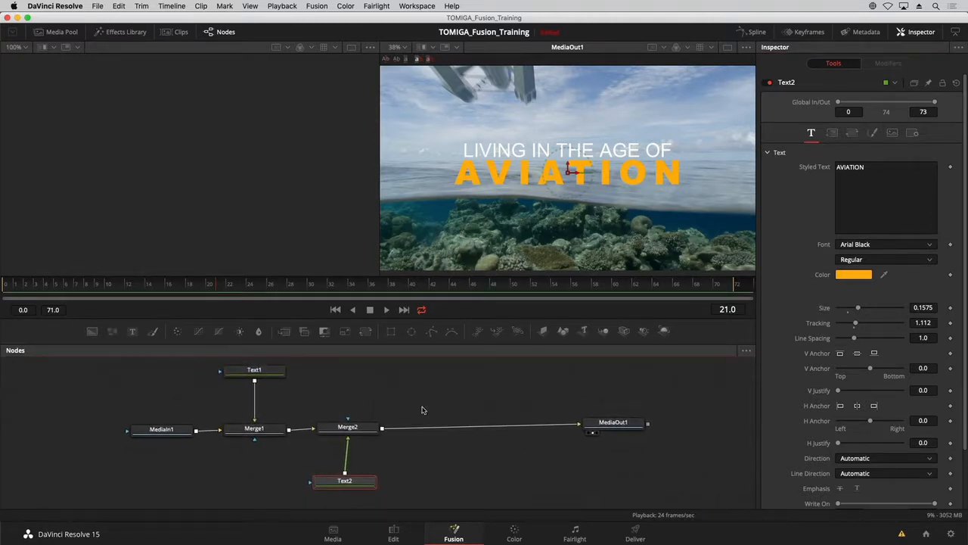
click(236, 374)
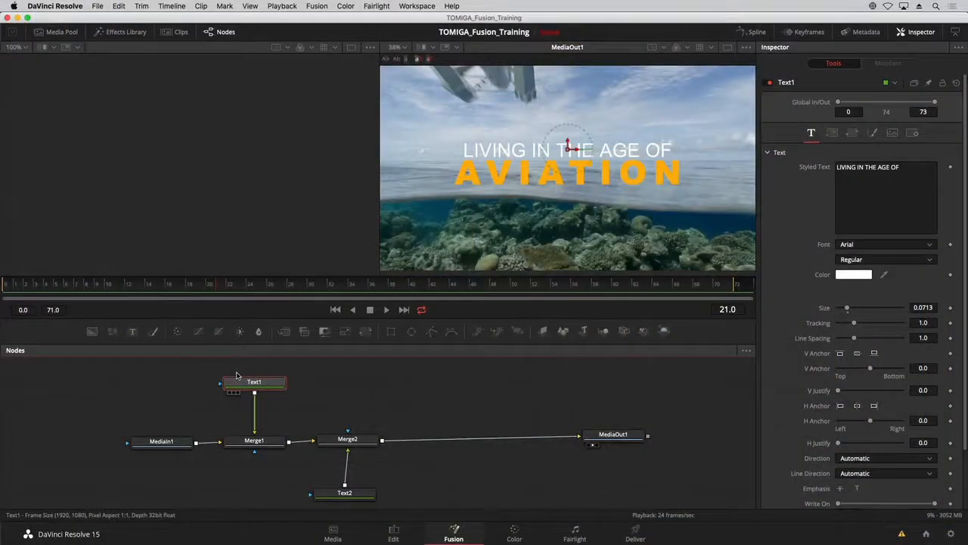
key(F2)
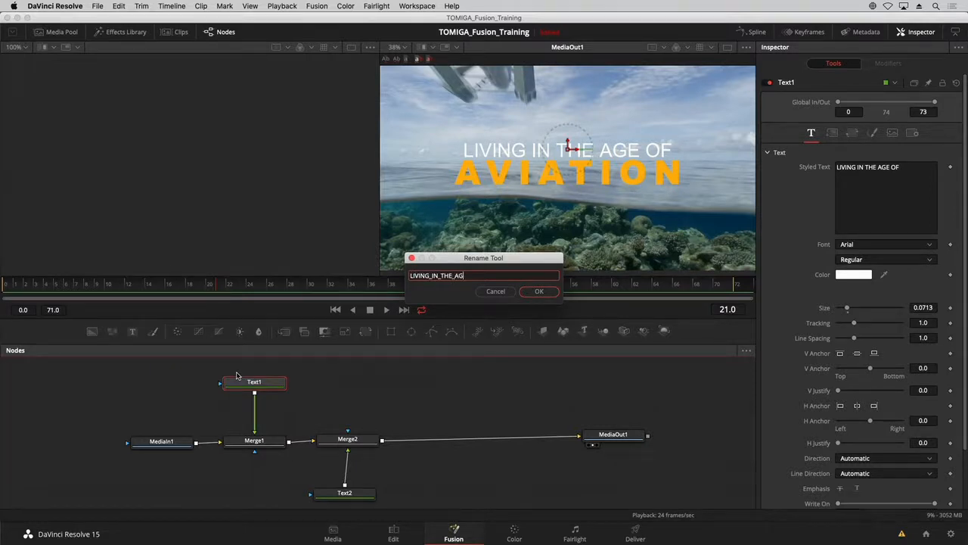
key(Return)
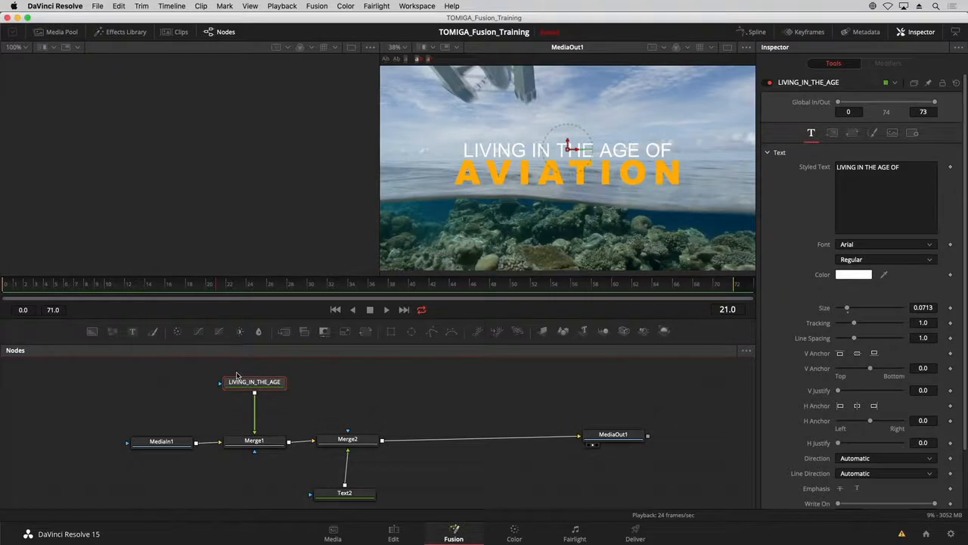
Rename the Text2 node as AVIATION.
scroll(356, 494, down, 1)
click(354, 492)
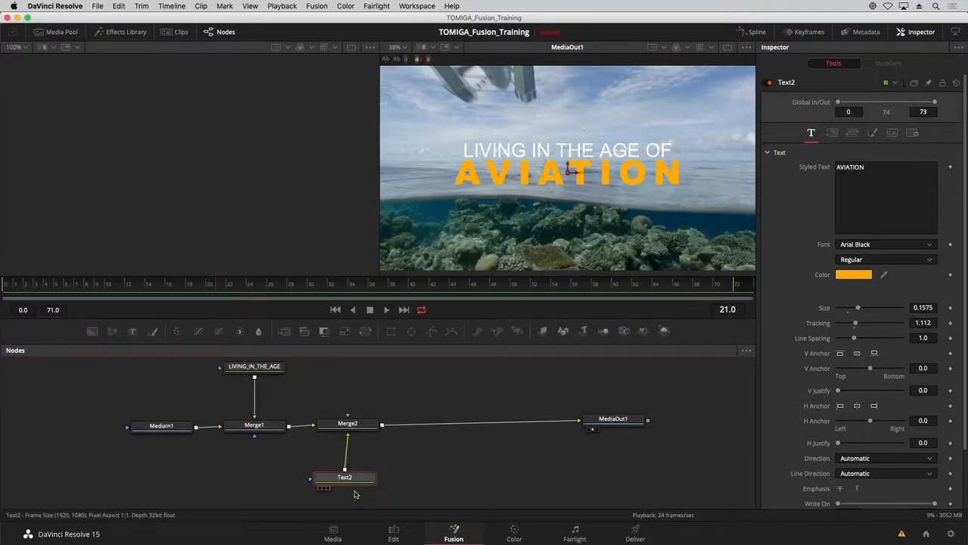
key(F2)
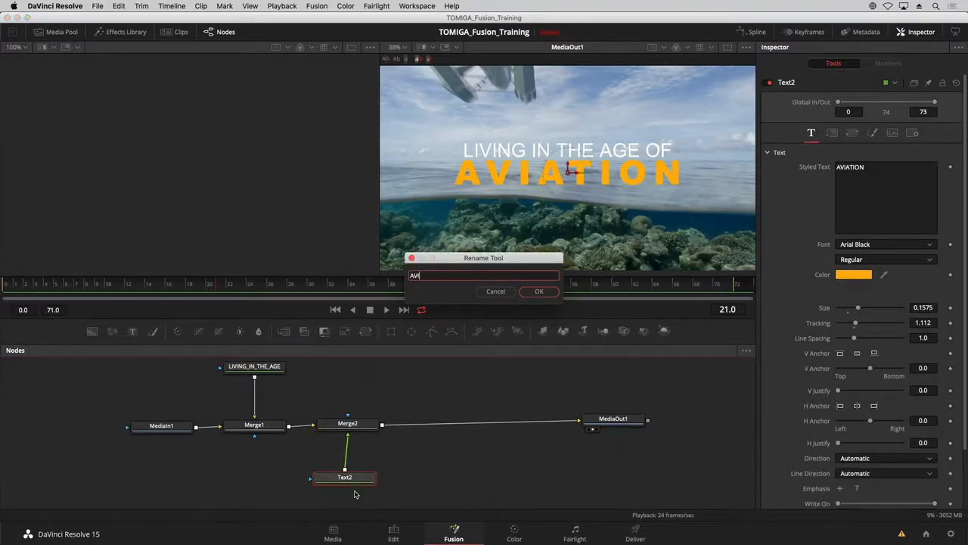
key(Return)
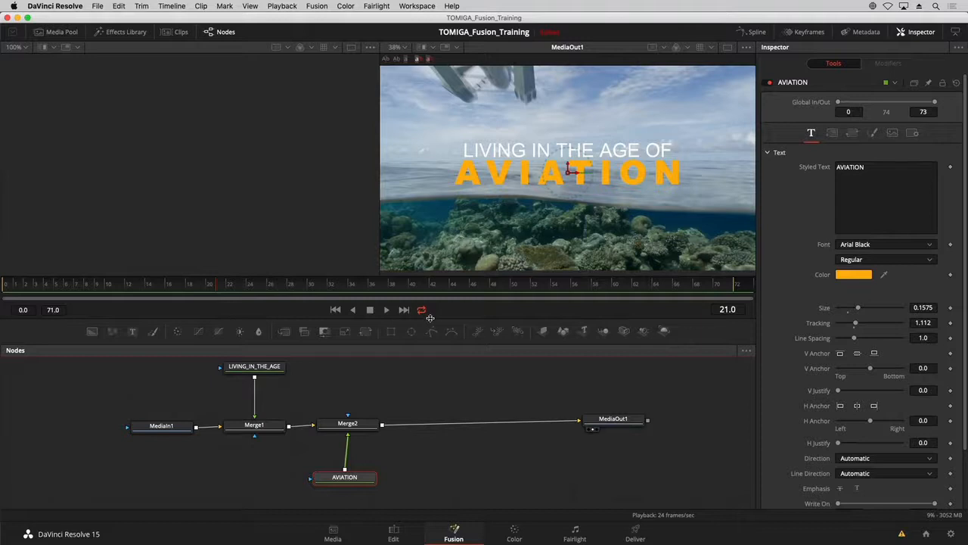
Enlarge the node editor area, align AVIATION beneath Merge2, and shift both title nodes and their merges together slightly toward MediaOut1.
drag(430, 317, 429, 295)
drag(327, 370, 326, 385)
click(272, 361)
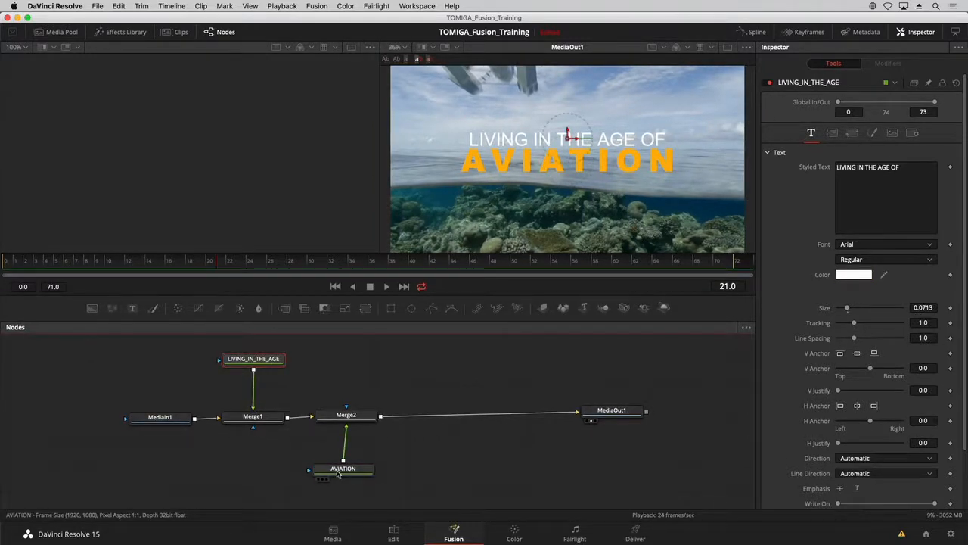
click(343, 470)
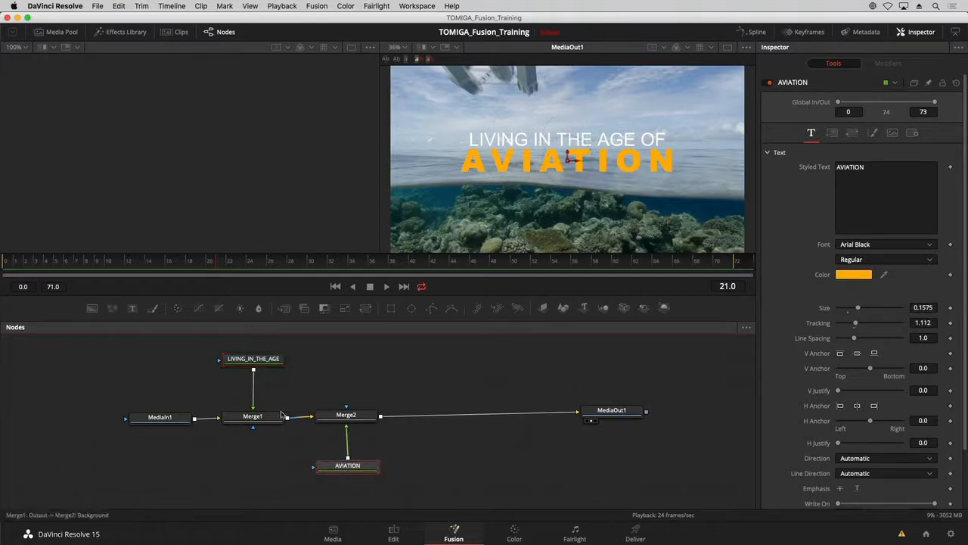
drag(222, 346, 370, 475)
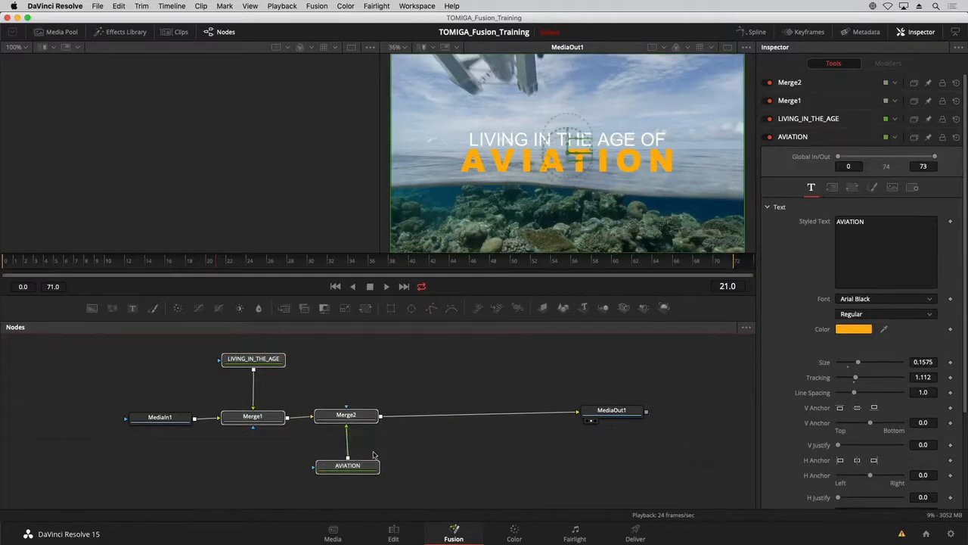
drag(364, 415, 390, 415)
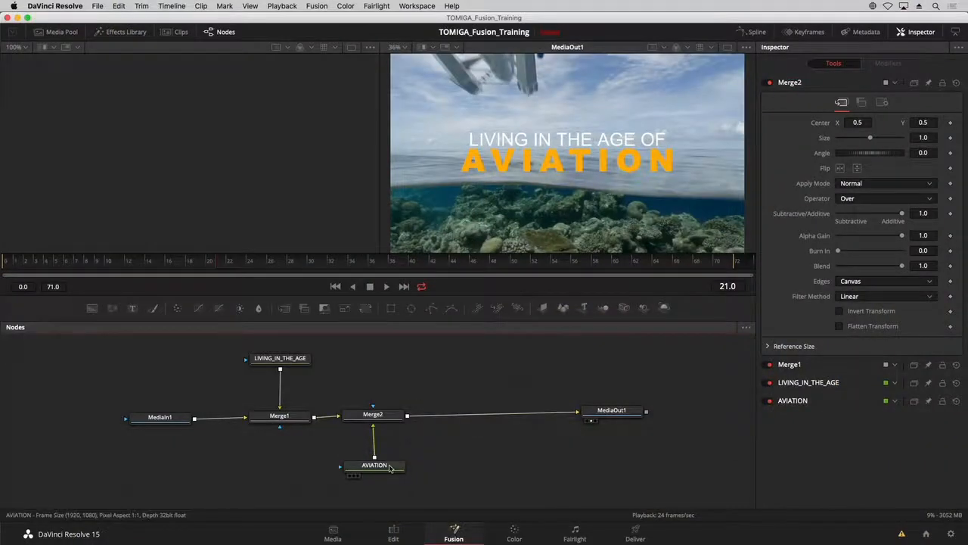
Change the fill type of the AVIATION text's shading element 1 to Gradient.
click(390, 469)
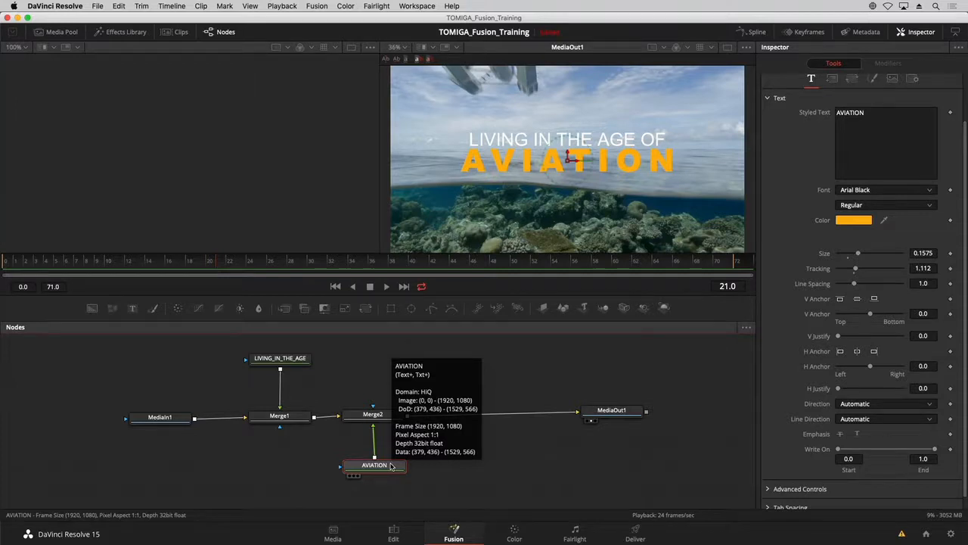
scroll(793, 141, up, 3)
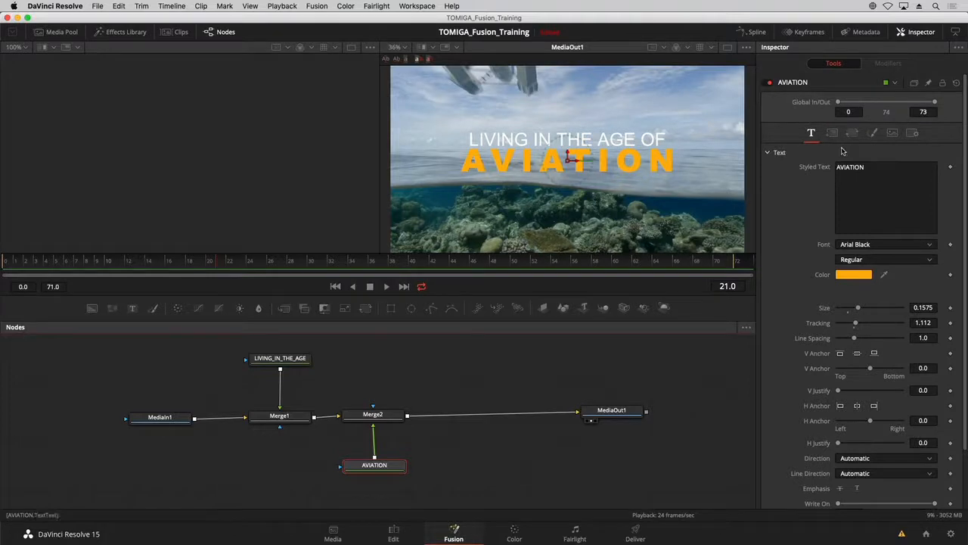
click(874, 133)
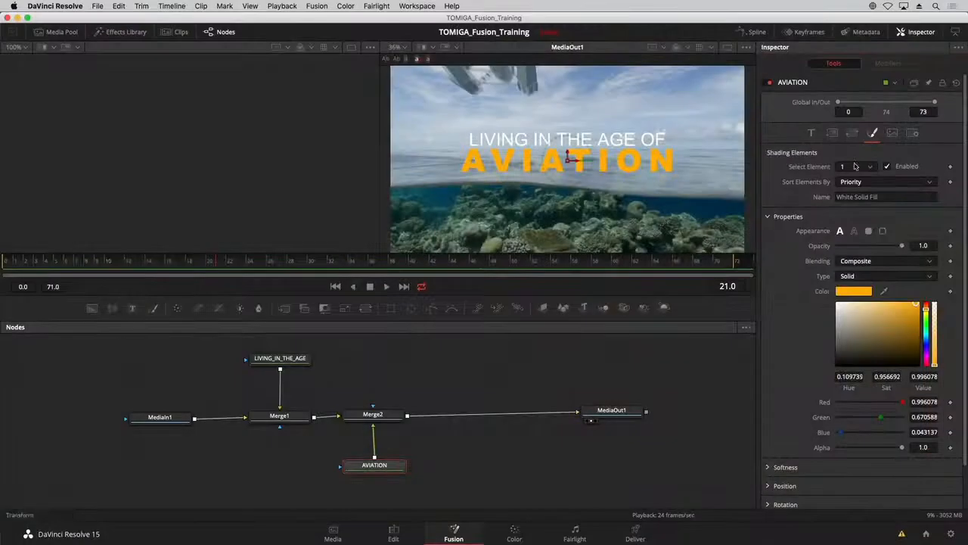
click(856, 168)
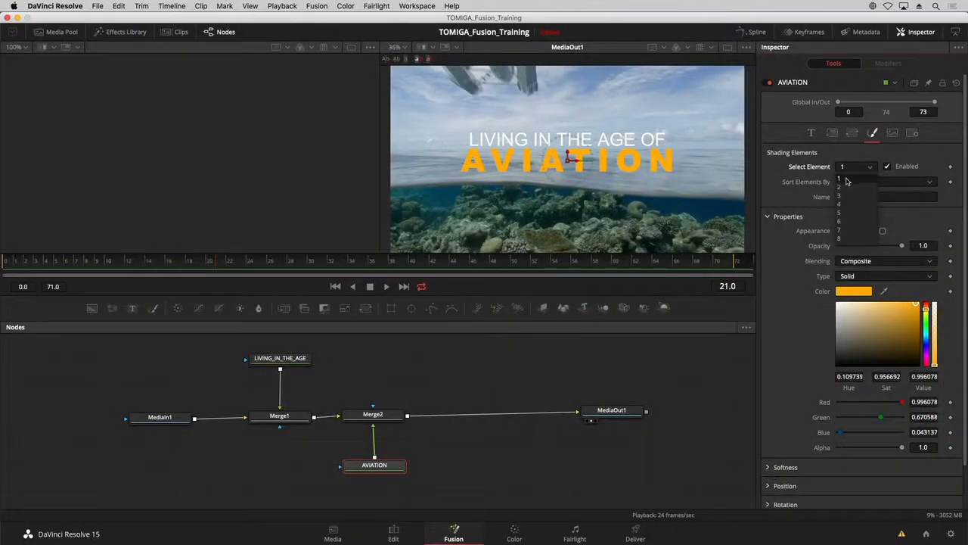
click(823, 179)
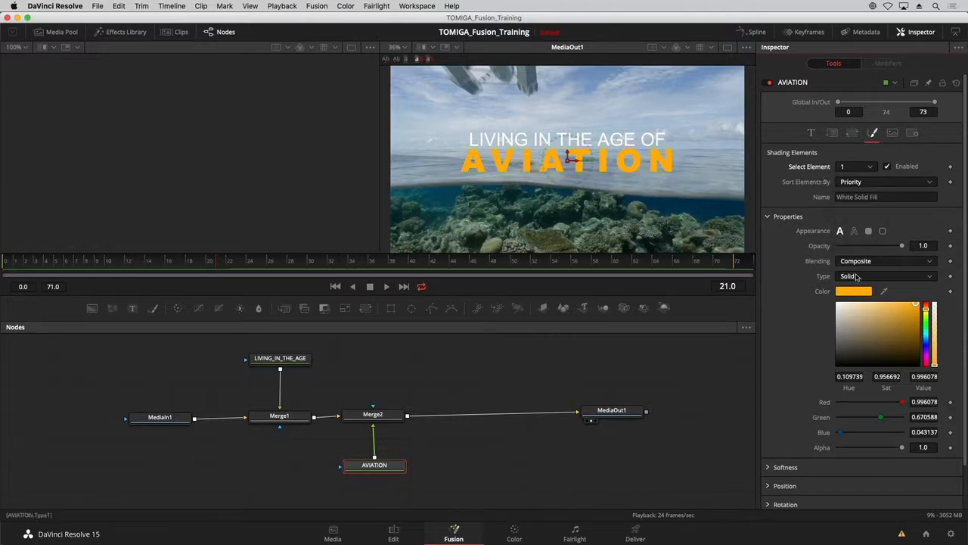
click(856, 277)
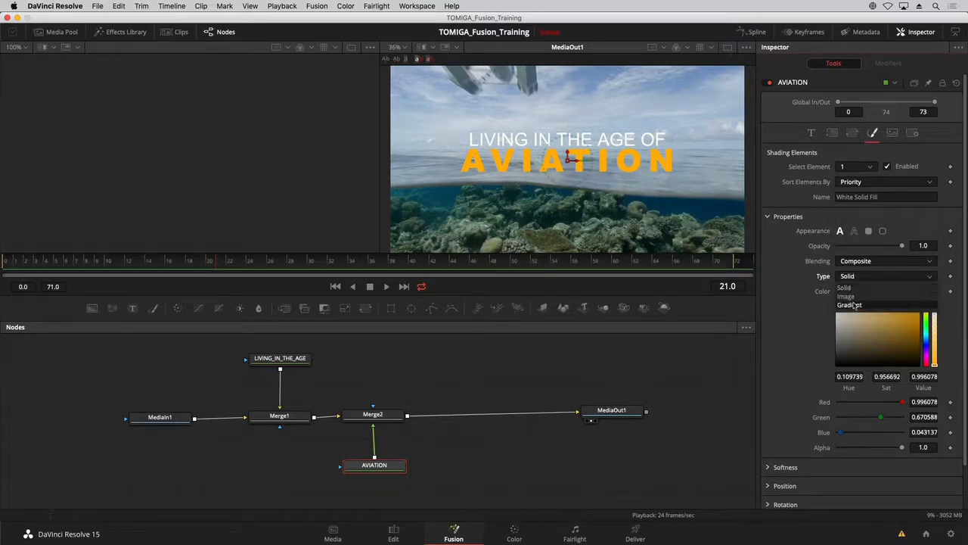
click(854, 305)
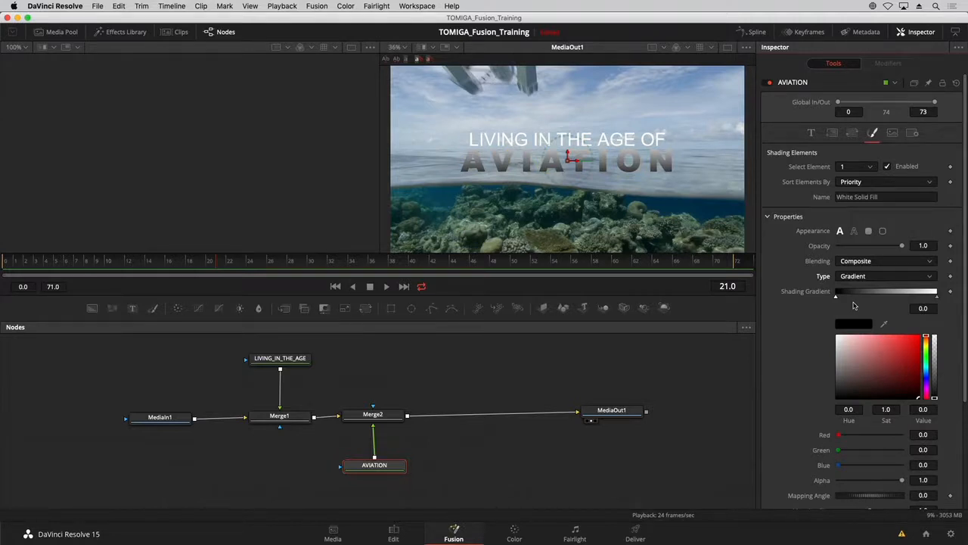
Color the AVIATION gradient from dark orange-brown (hue 0.104, saturation 1.0, value 0.488) at its start to light yellow (hue 0.128, saturation 0.518) at its end.
click(938, 296)
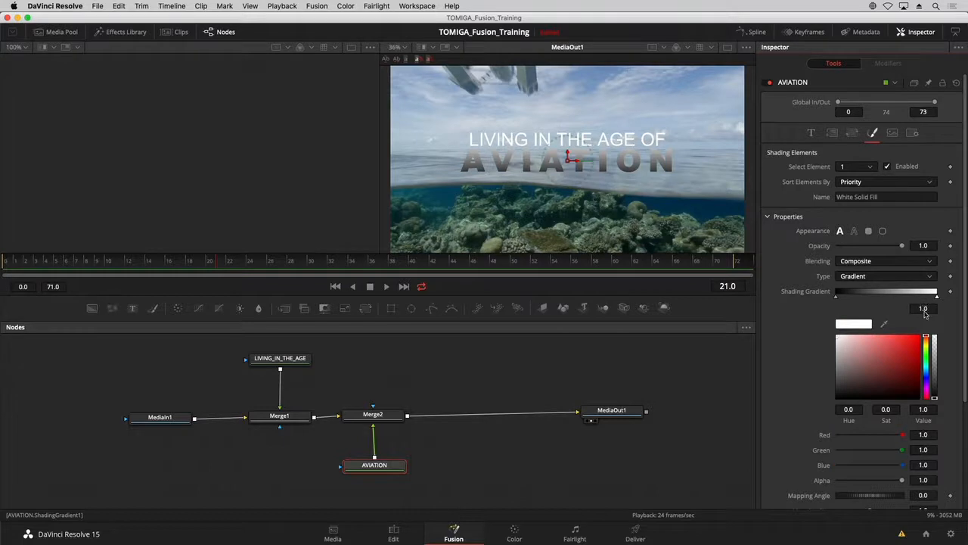
click(926, 344)
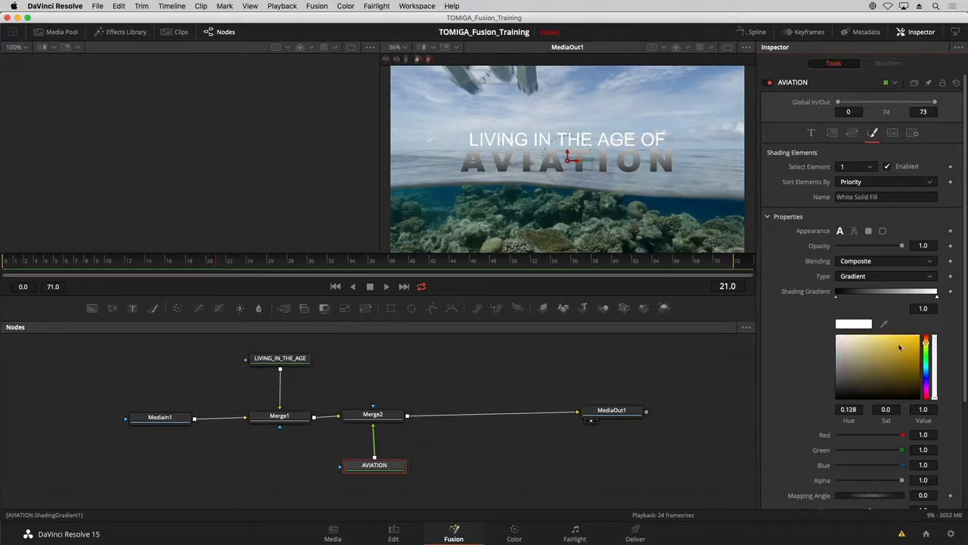
drag(887, 345, 879, 333)
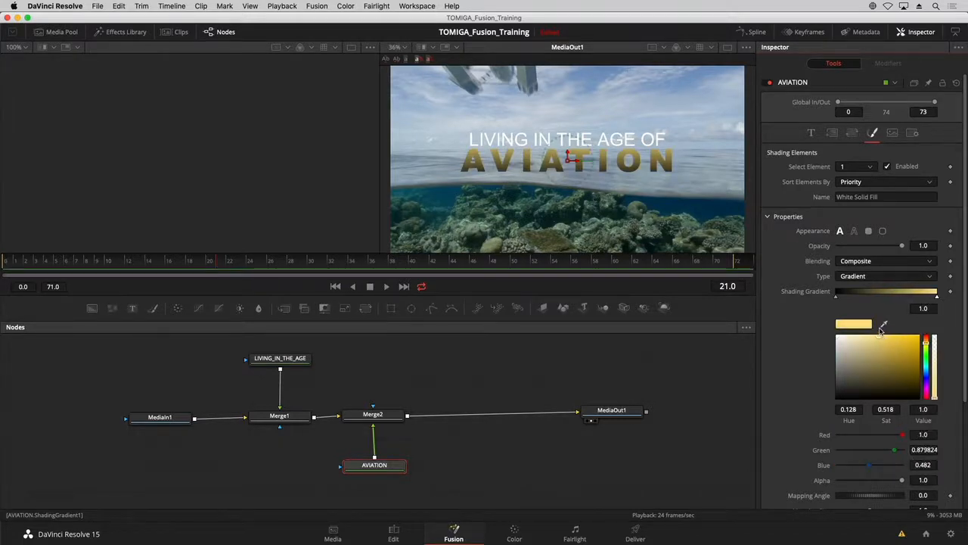
click(837, 299)
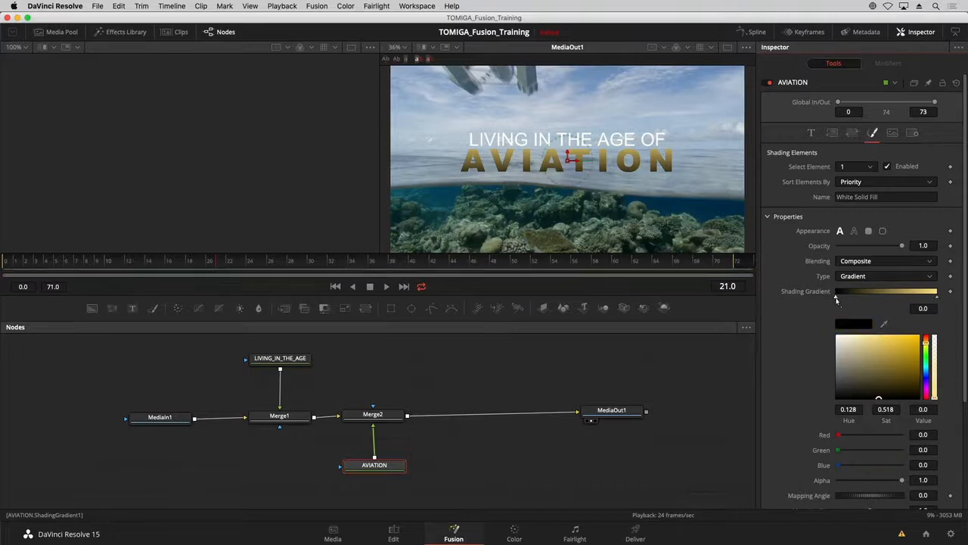
drag(927, 344, 920, 369)
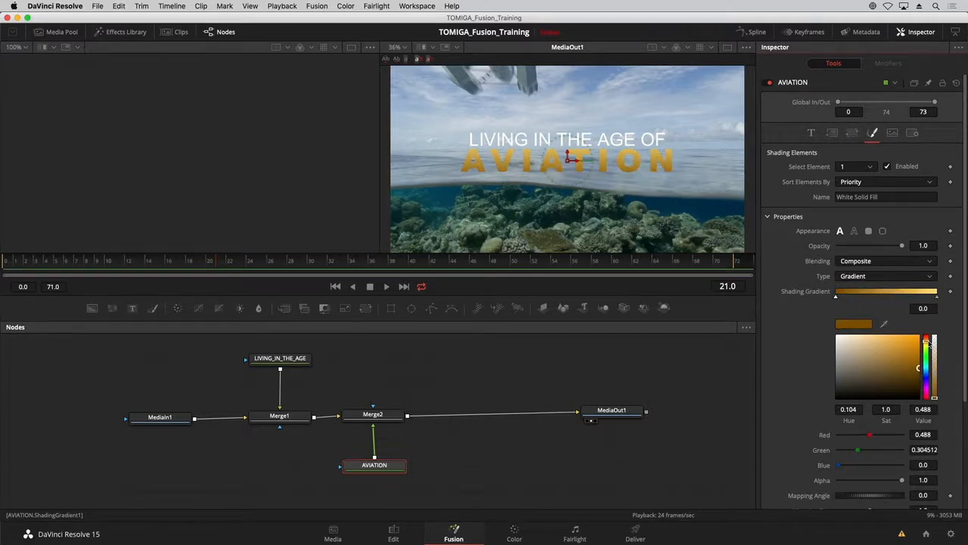
drag(927, 342, 928, 342)
Enable AVIATION's shading element 2, Red Outline, and sample a gold tone from the title in the viewer as the outline color.
click(858, 170)
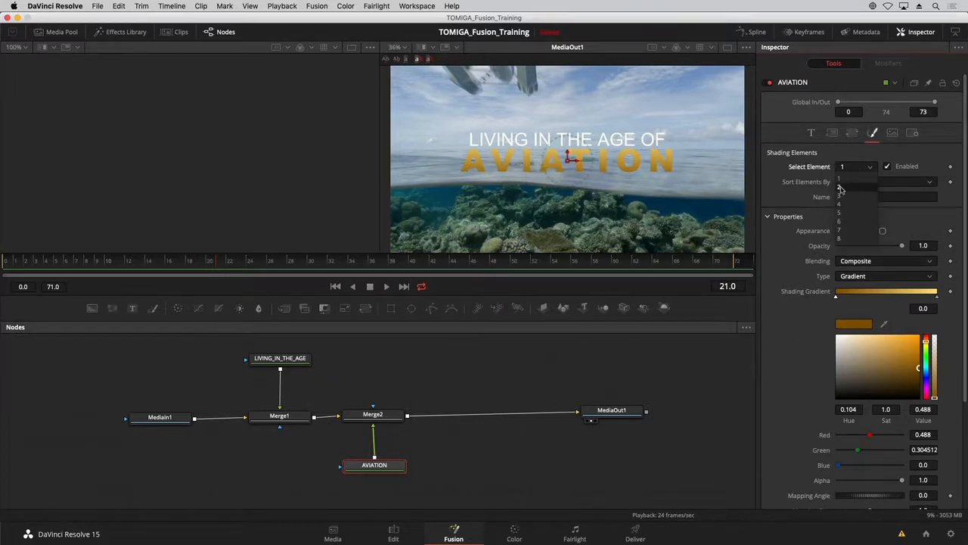
click(846, 187)
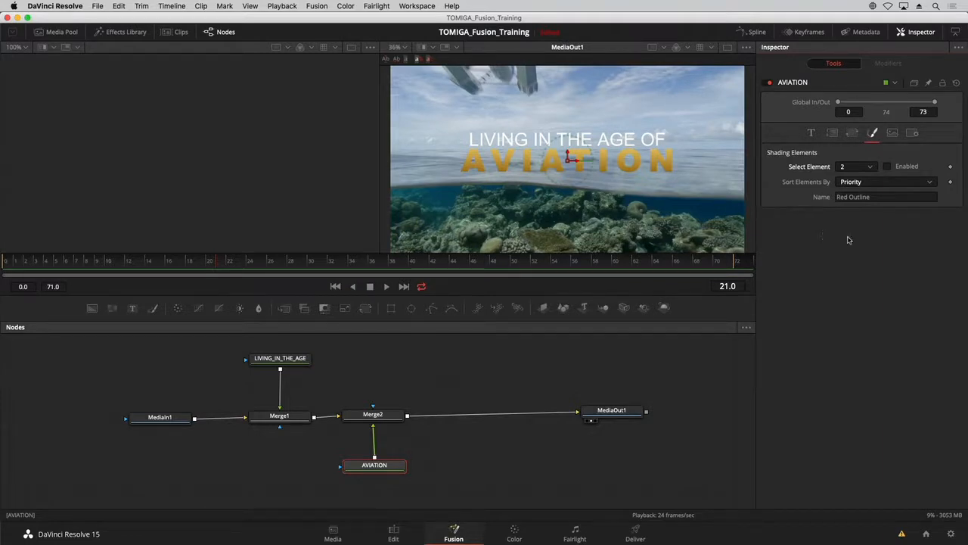
click(889, 170)
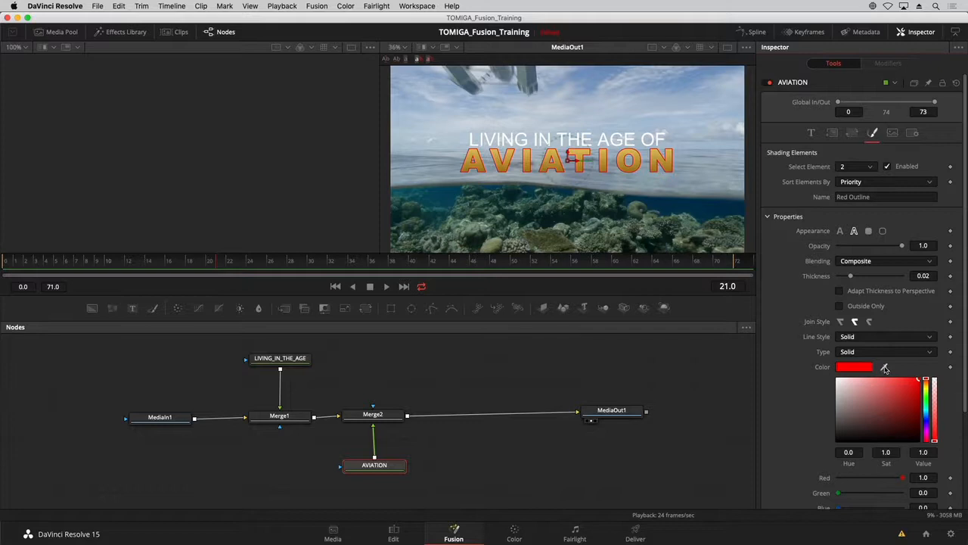
drag(885, 368, 669, 153)
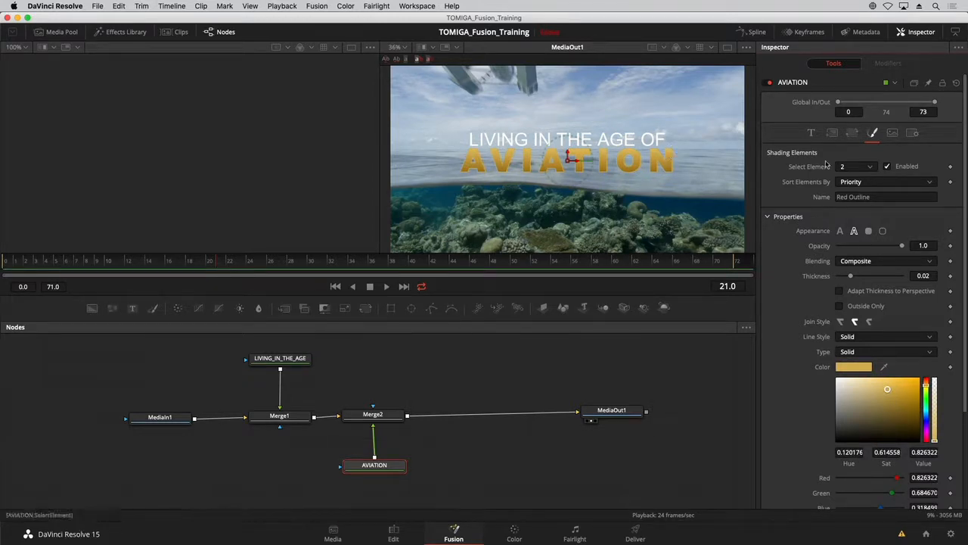
Enable AVIATION's shading element 3, Black Shadow, and lower its opacity to 0.472.
click(870, 168)
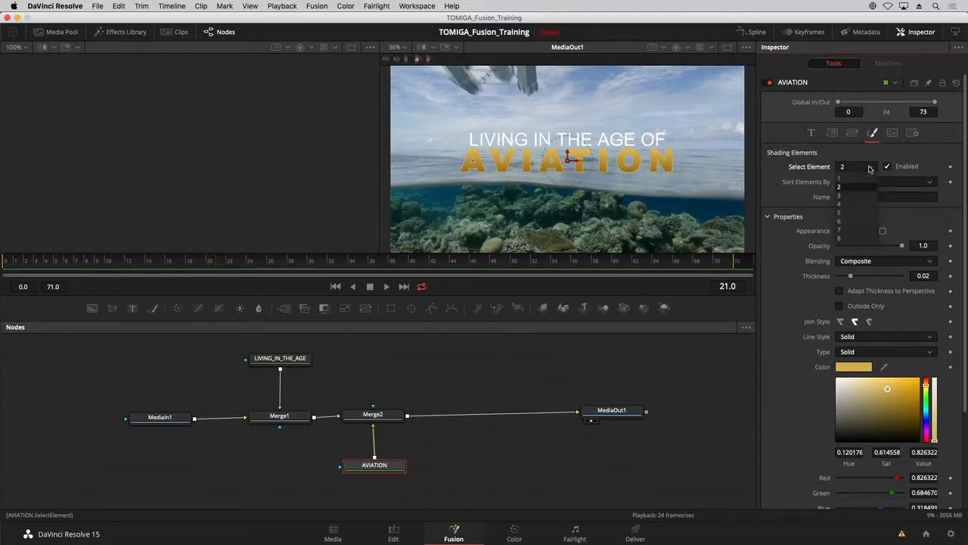
click(840, 195)
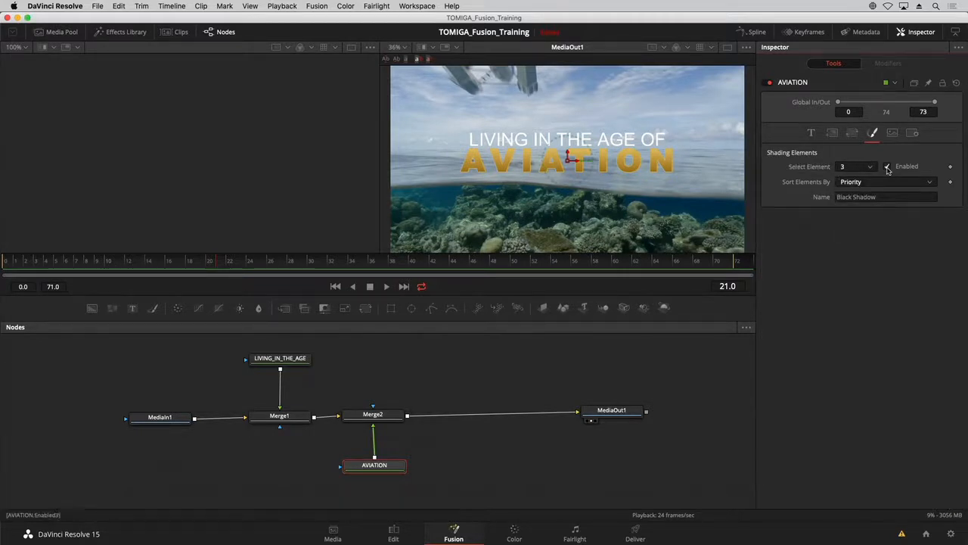
click(888, 167)
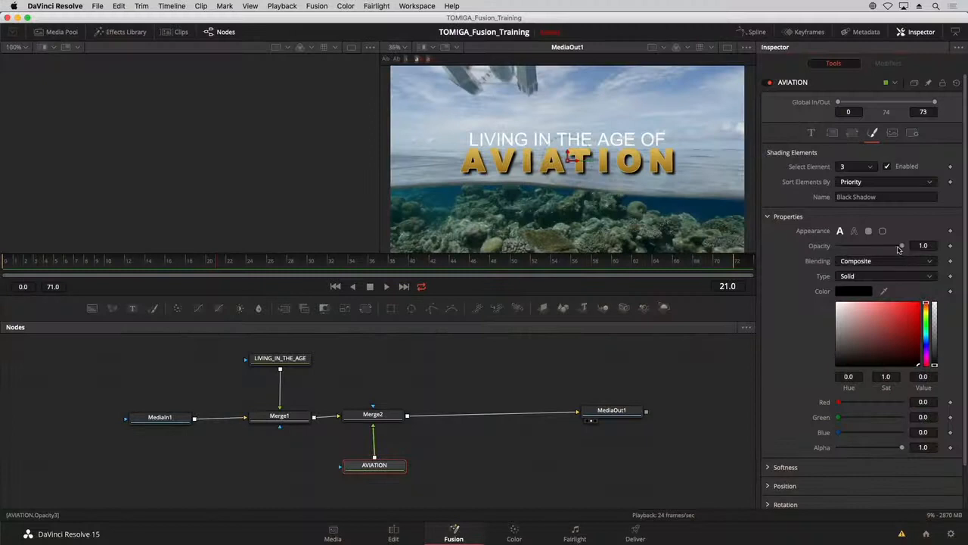
drag(900, 247, 869, 249)
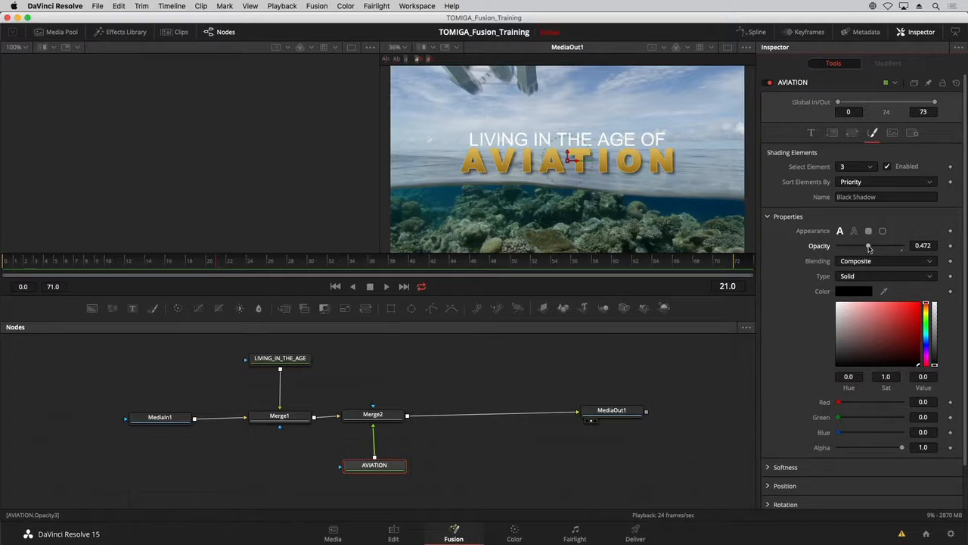
Enable shading element 3, Black Shadow, on the LIVING_IN_THE_AGE text and set its opacity to 0.5.
click(286, 361)
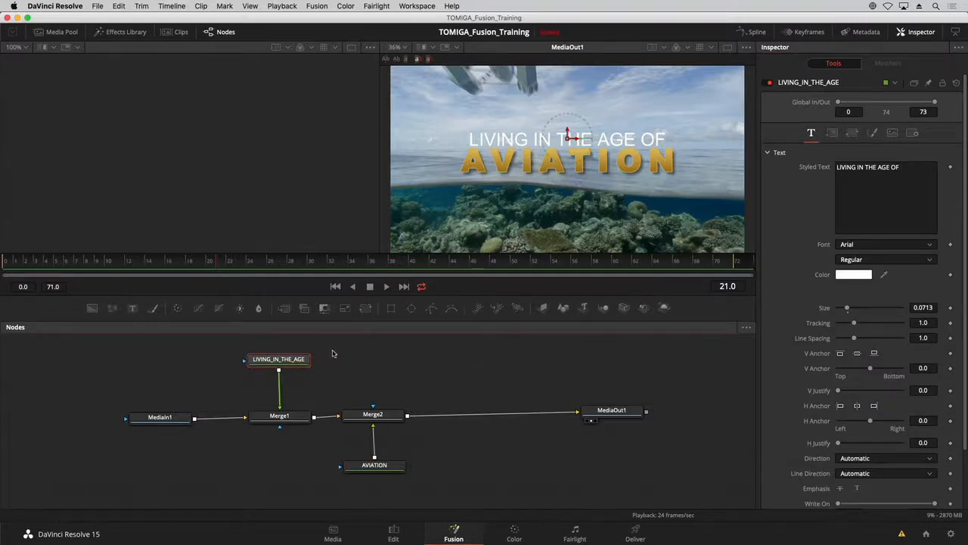
click(874, 133)
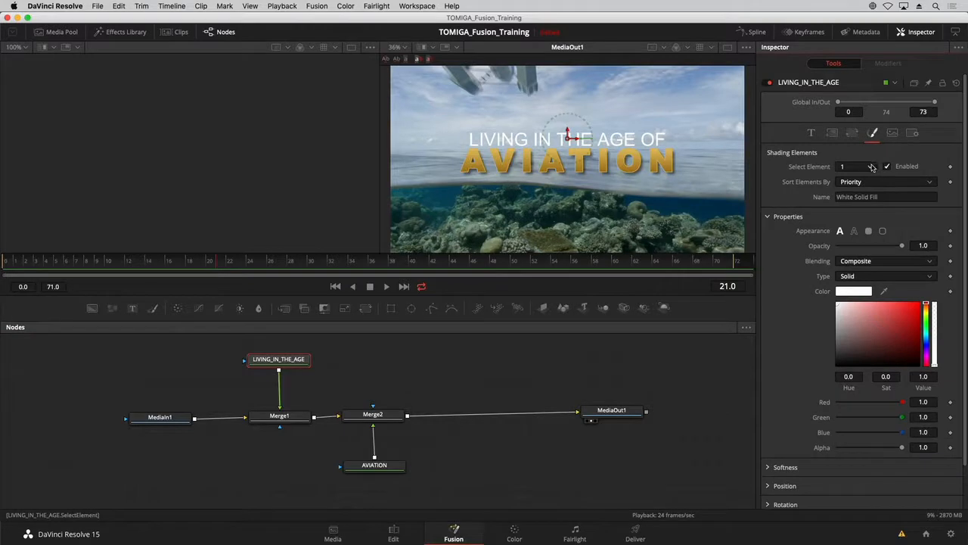
click(872, 167)
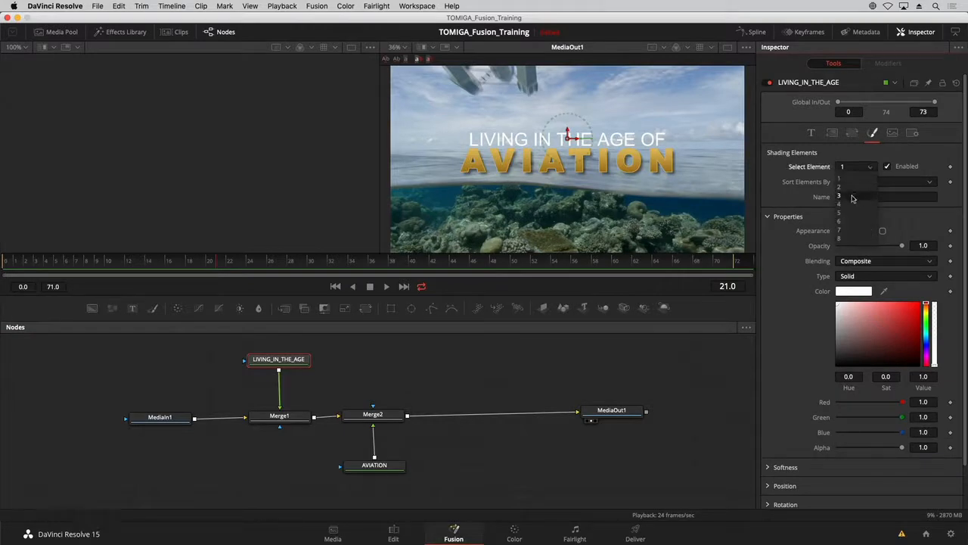
click(853, 198)
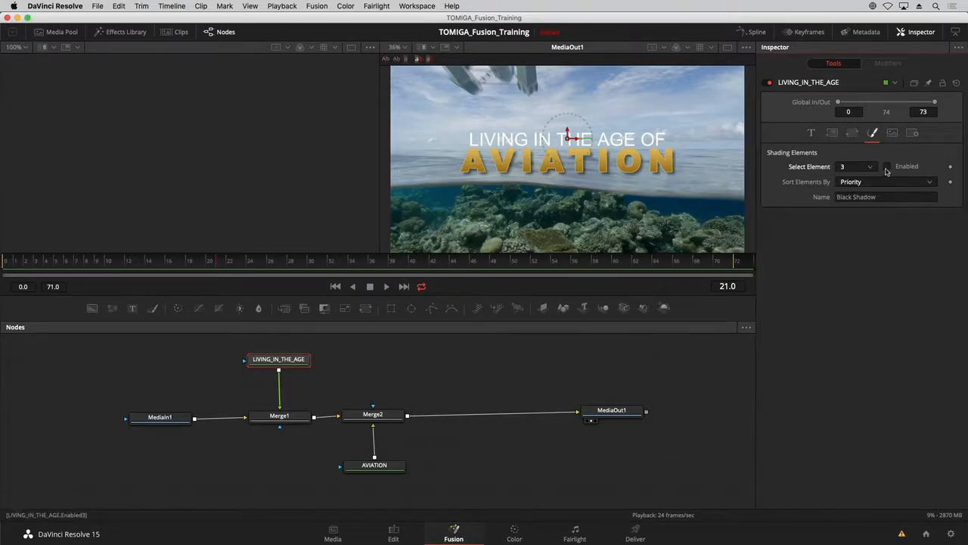
click(889, 167)
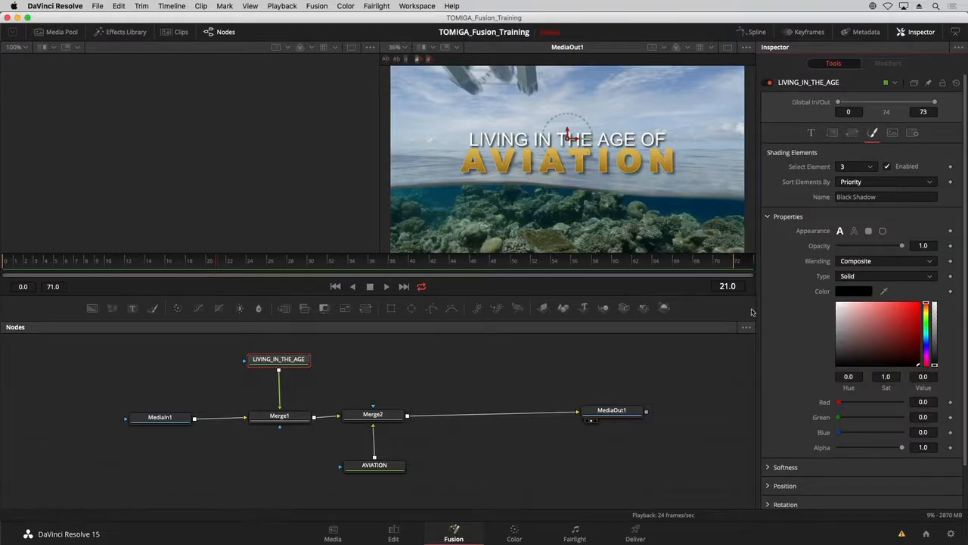
click(919, 245)
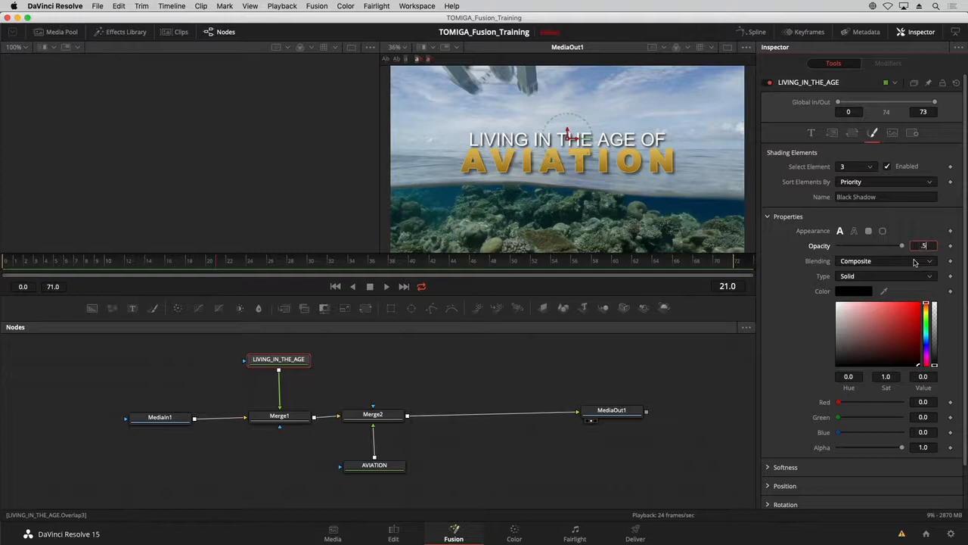
text(.5)
key(Tab)
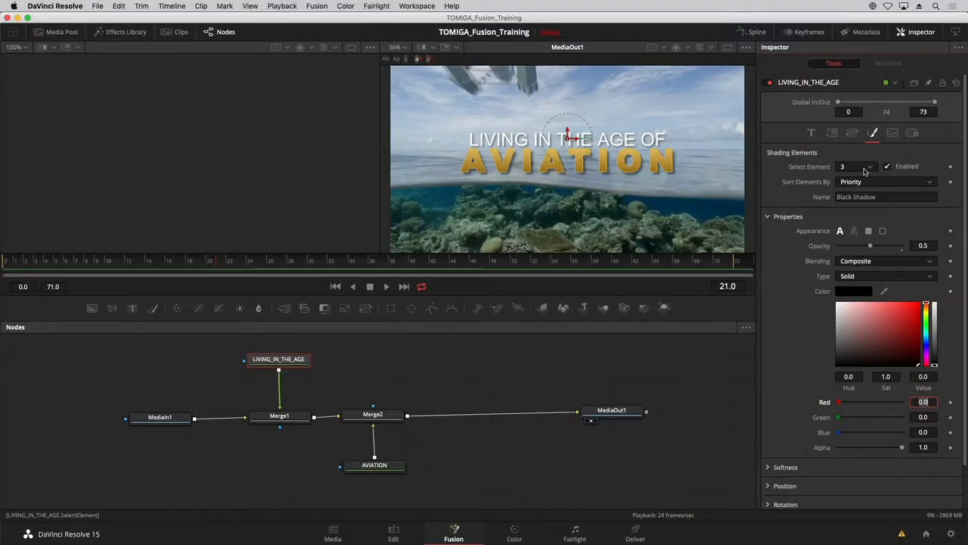
Add a Blend keyframe on the Merge1 node at frame 24.
click(287, 417)
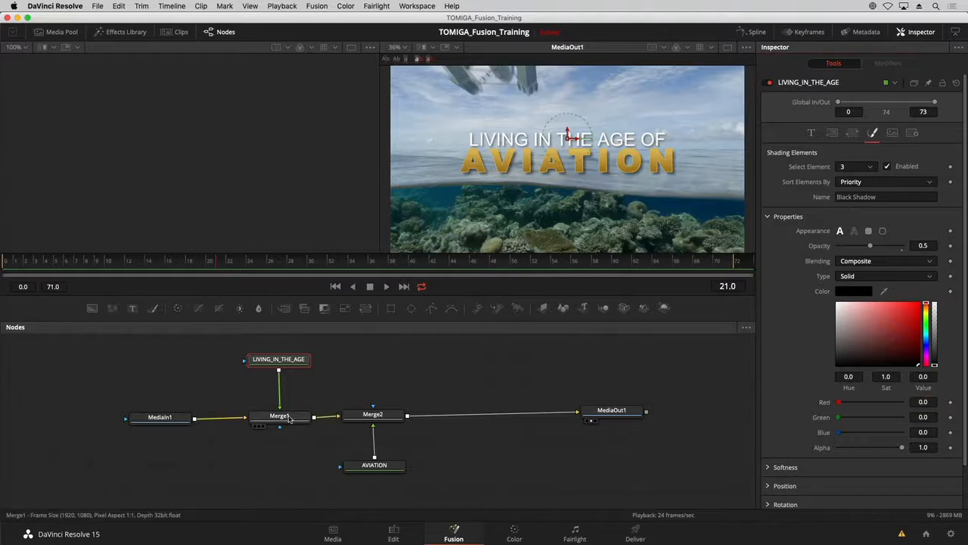
mouse_move(902, 266)
mouse_down()
mouse_move(837, 271)
mouse_move(906, 268)
mouse_up()
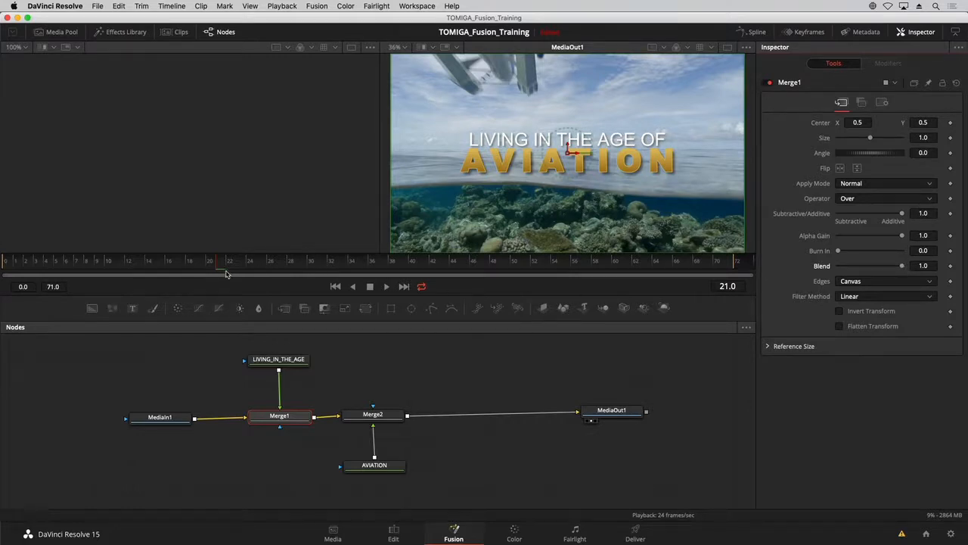
drag(219, 268, 249, 264)
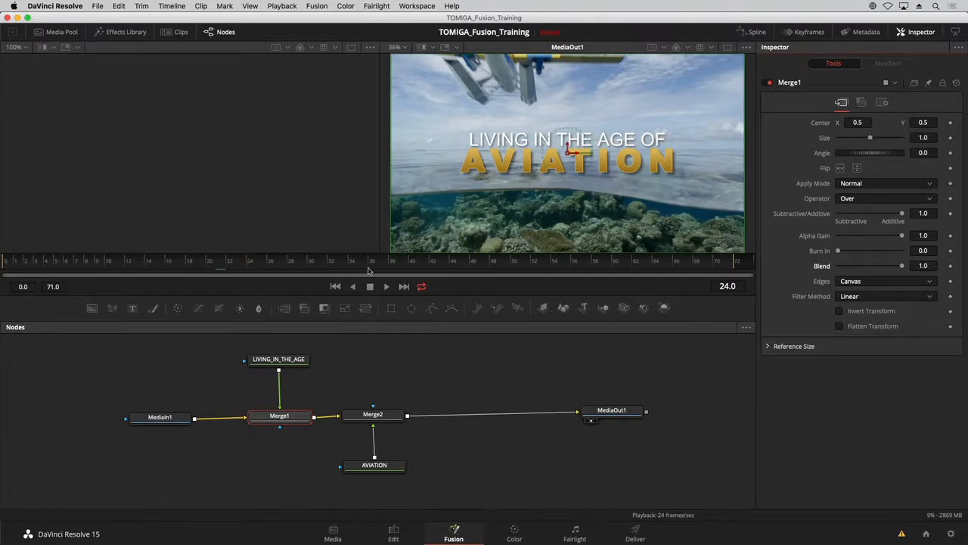
click(246, 266)
click(248, 266)
click(951, 266)
Set Merge1's Blend to 0.0 at frame 12 and scrub through the first title line's fade-in.
click(128, 263)
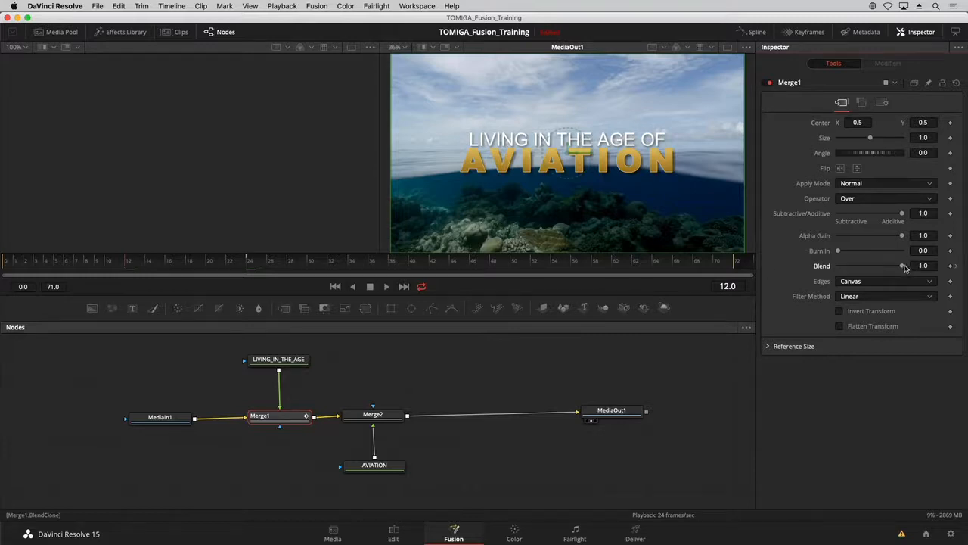
drag(903, 268, 817, 274)
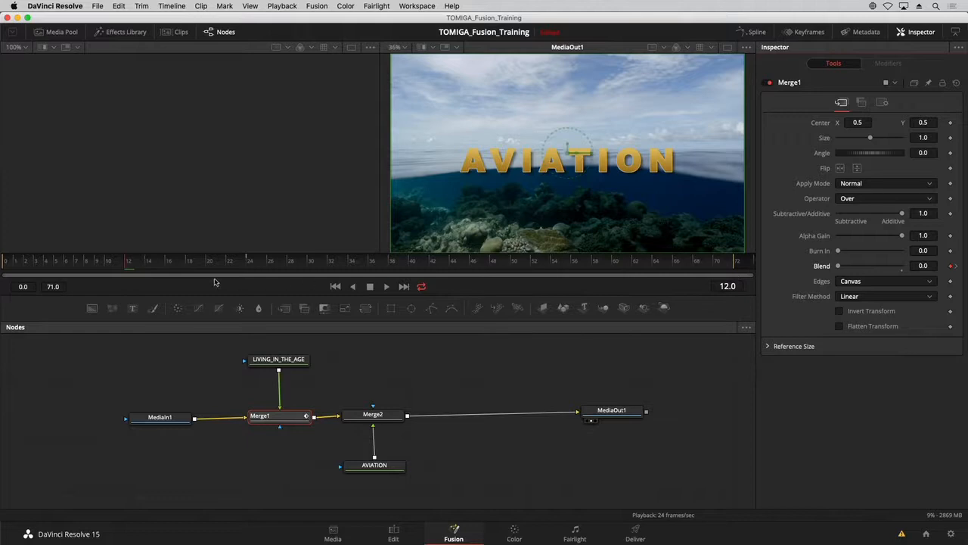
drag(137, 266, 199, 267)
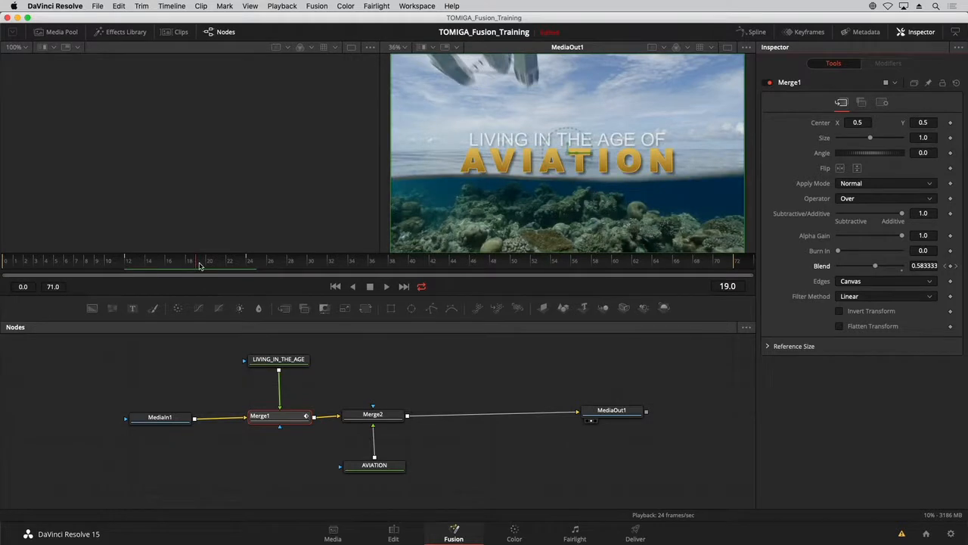
mouse_move(200, 266)
mouse_down()
mouse_move(138, 265)
mouse_move(220, 265)
mouse_move(192, 264)
mouse_up()
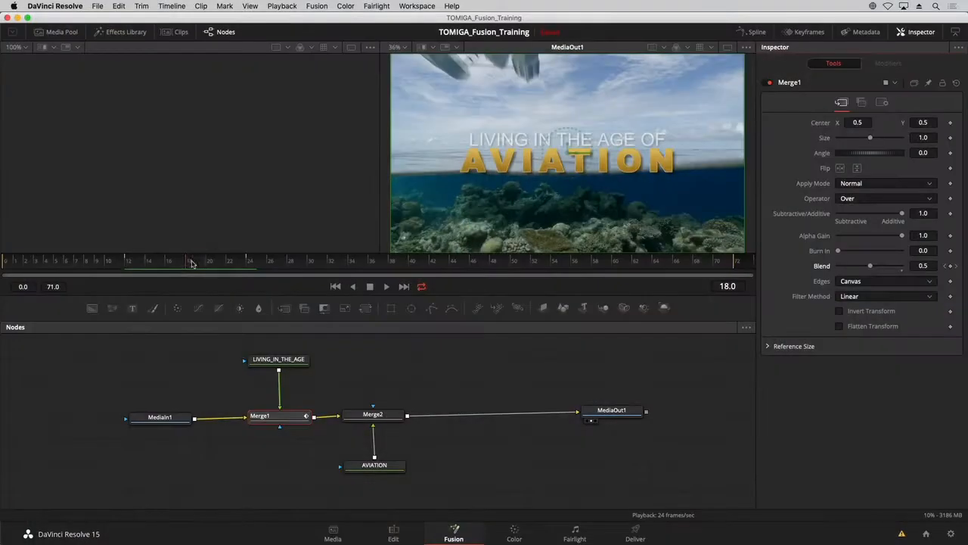
mouse_move(237, 262)
mouse_down()
mouse_move(247, 261)
mouse_move(141, 270)
mouse_move(253, 264)
mouse_up()
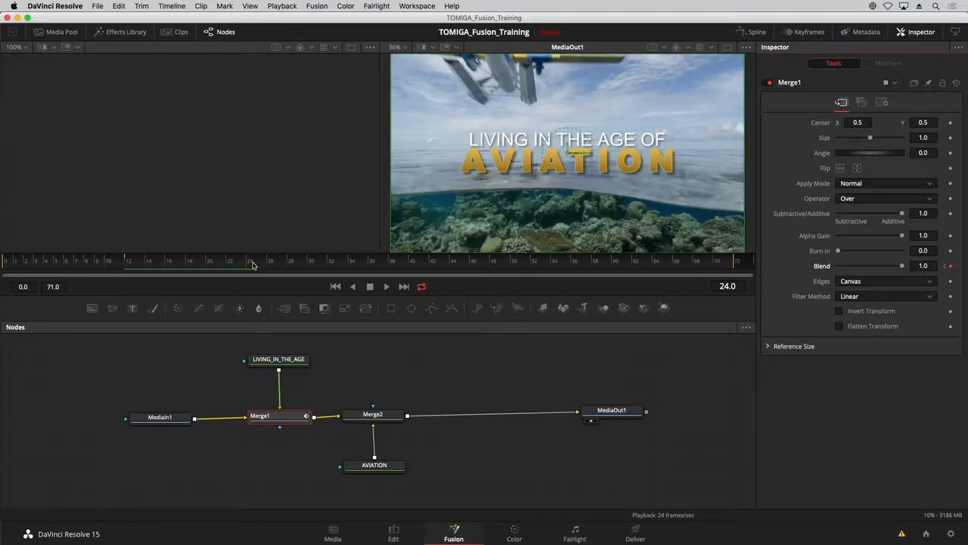
Add a Tracking keyframe to the AVIATION text at frame 24.
click(382, 465)
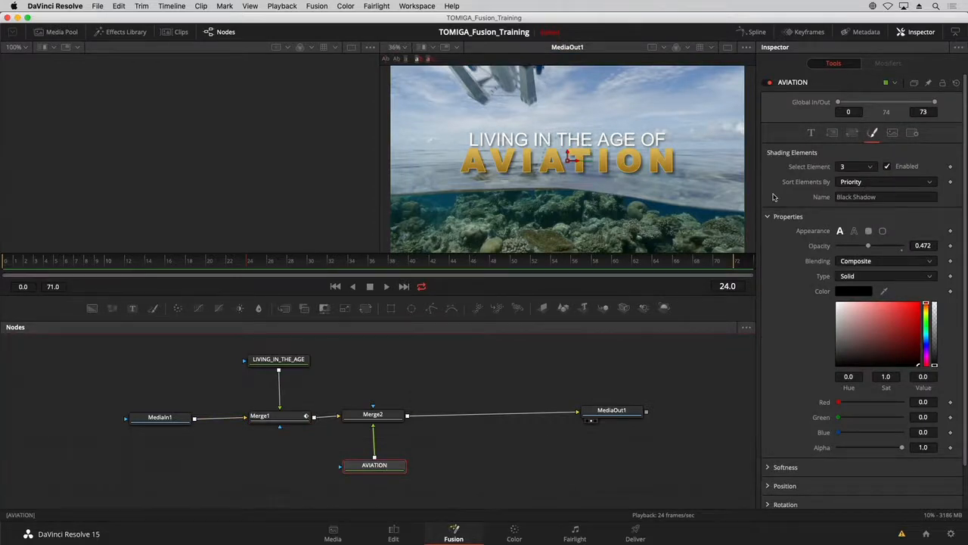
click(811, 133)
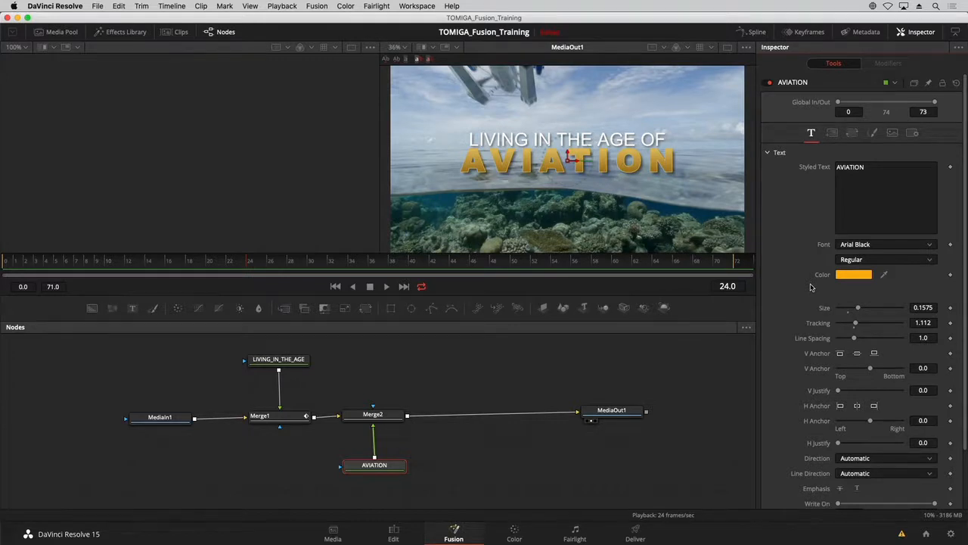
click(952, 324)
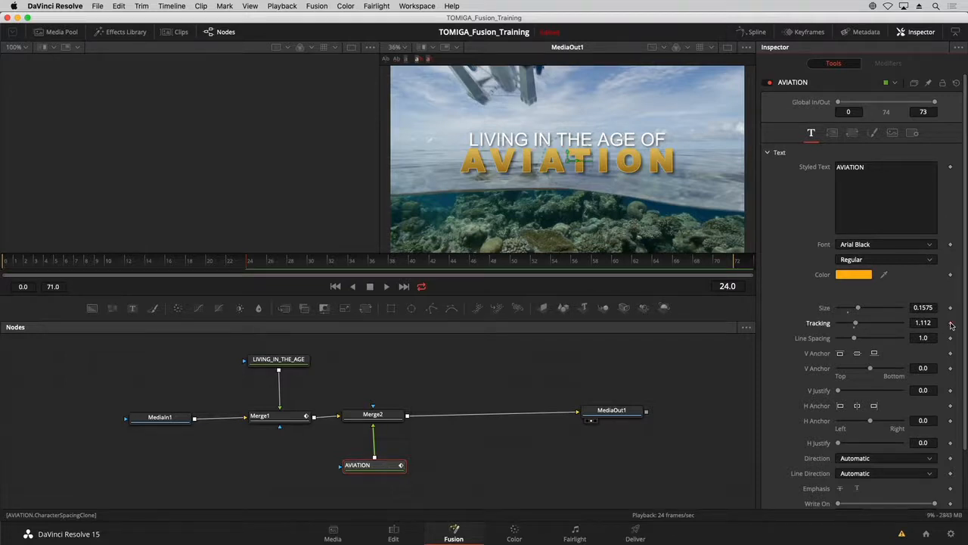
Set AVIATION's Tracking to 1.638 at frame 12 and scrub through the letter-spacing animation.
click(209, 261)
drag(195, 263, 219, 264)
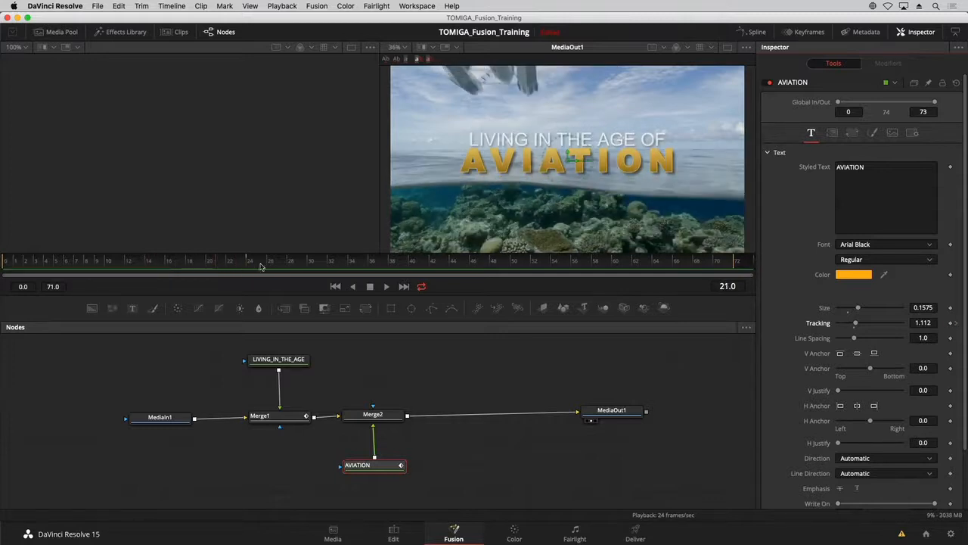
click(733, 286)
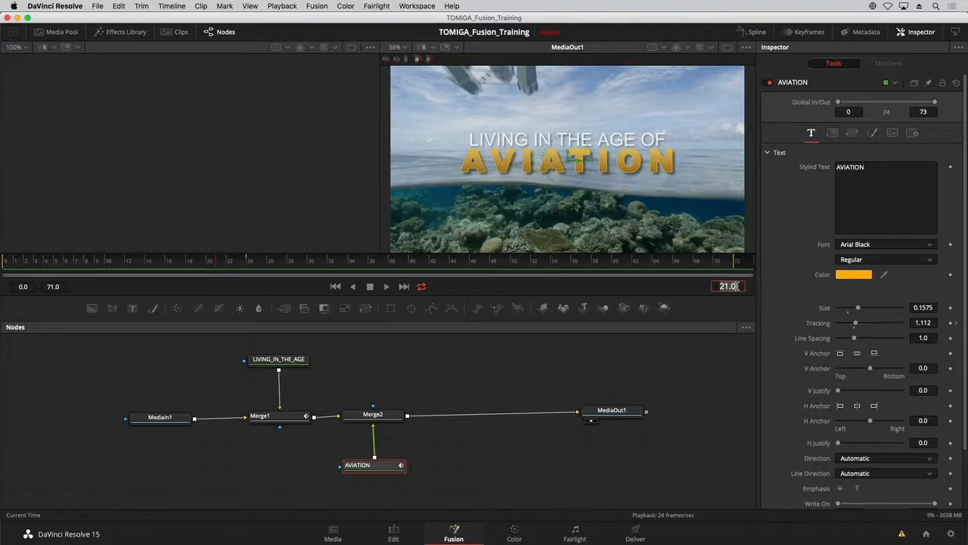
text(12)
key(Return)
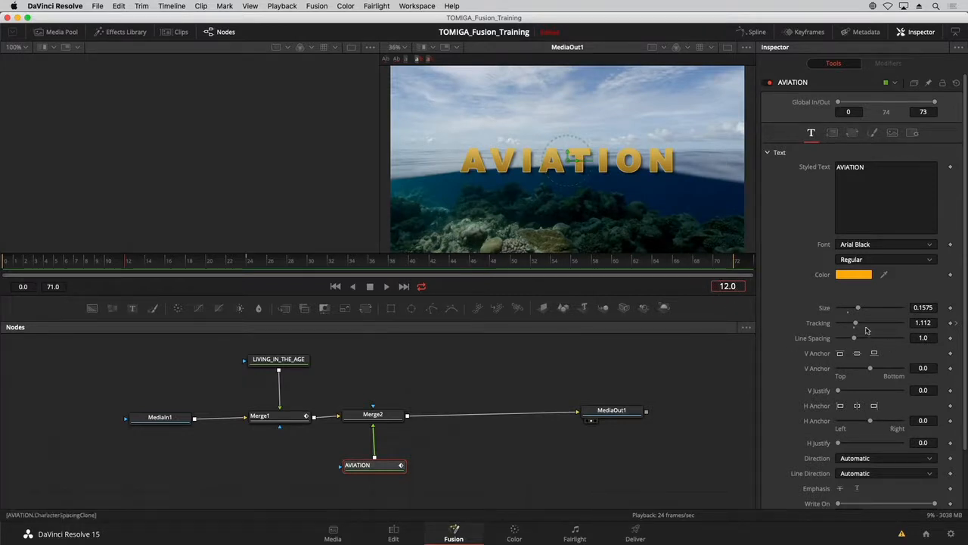
drag(856, 327, 865, 326)
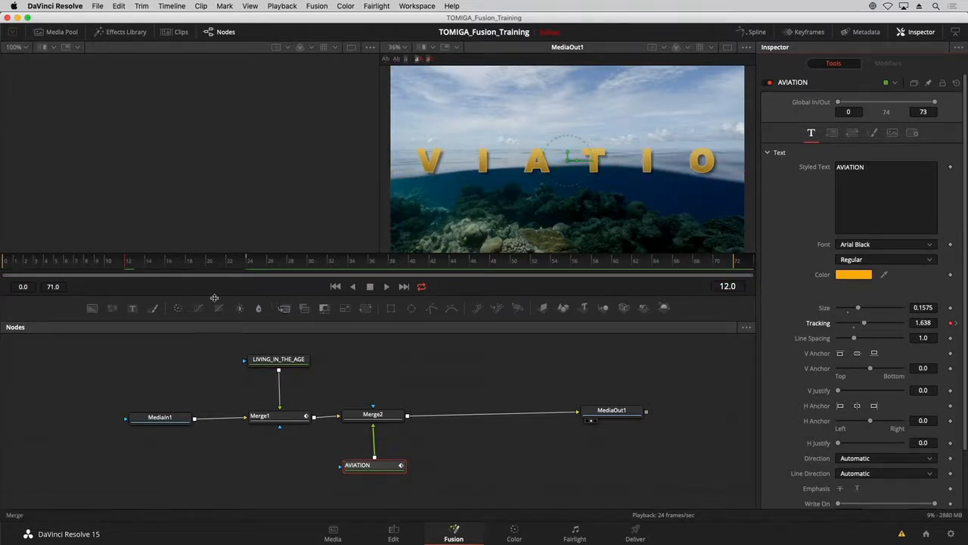
click(151, 264)
drag(151, 264, 248, 262)
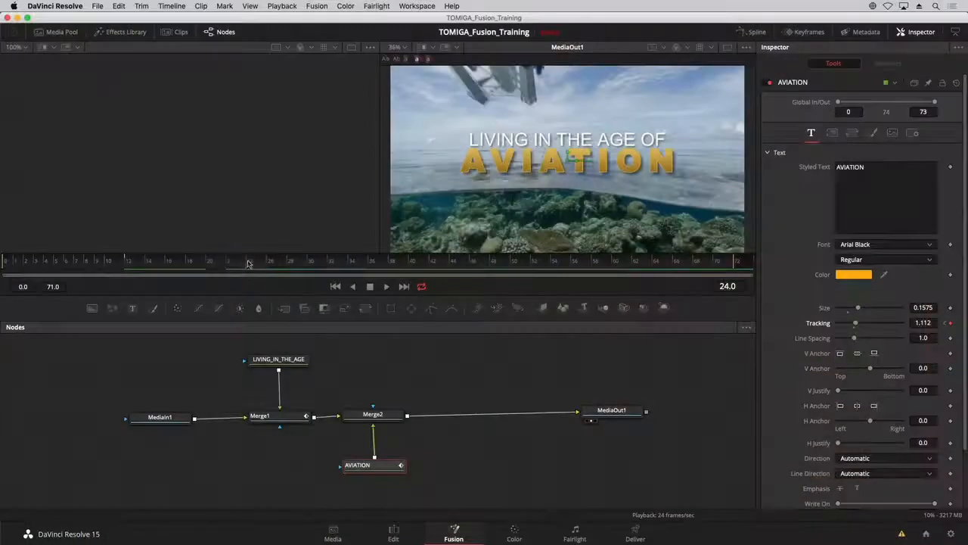
click(217, 261)
drag(218, 261, 198, 261)
Add a Blend keyframe on the Merge2 node at frame 24.
click(392, 413)
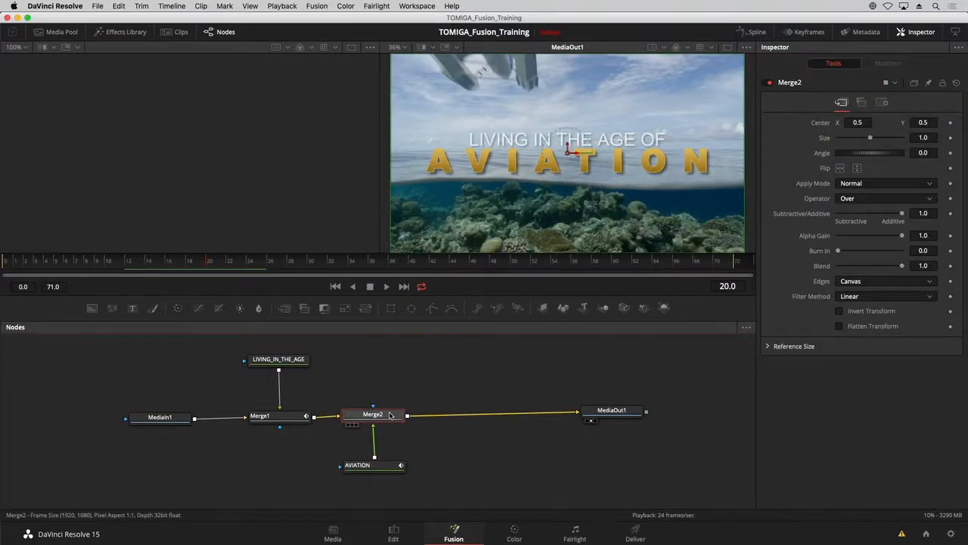
click(728, 286)
text(24)
key(Return)
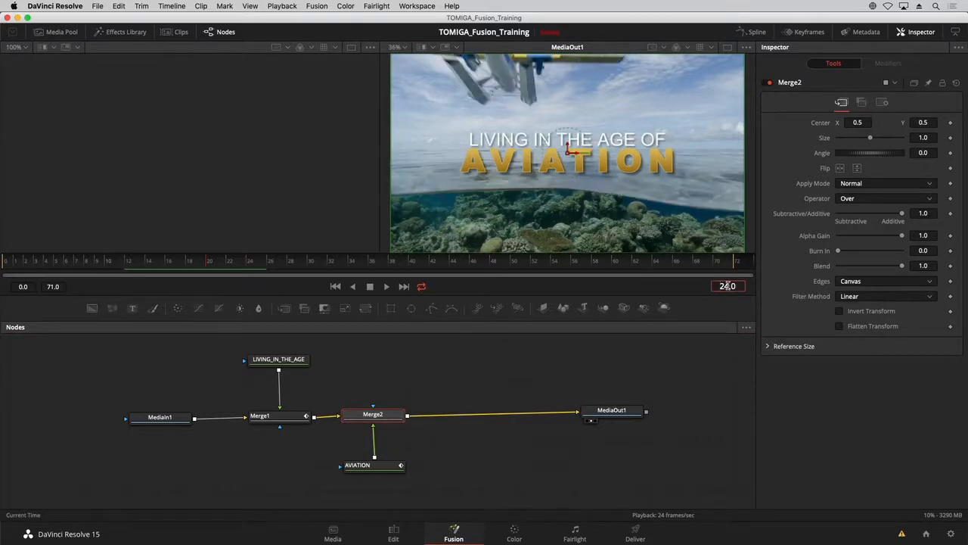
click(950, 266)
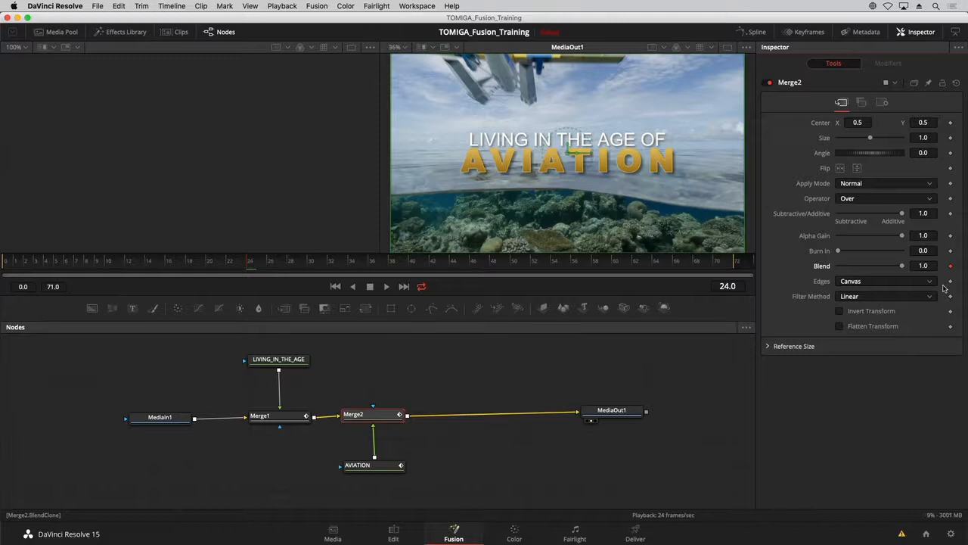
Set Merge2's Blend to 0.0 at frame 12 so that AVIATION fades in.
click(734, 288)
text(12)
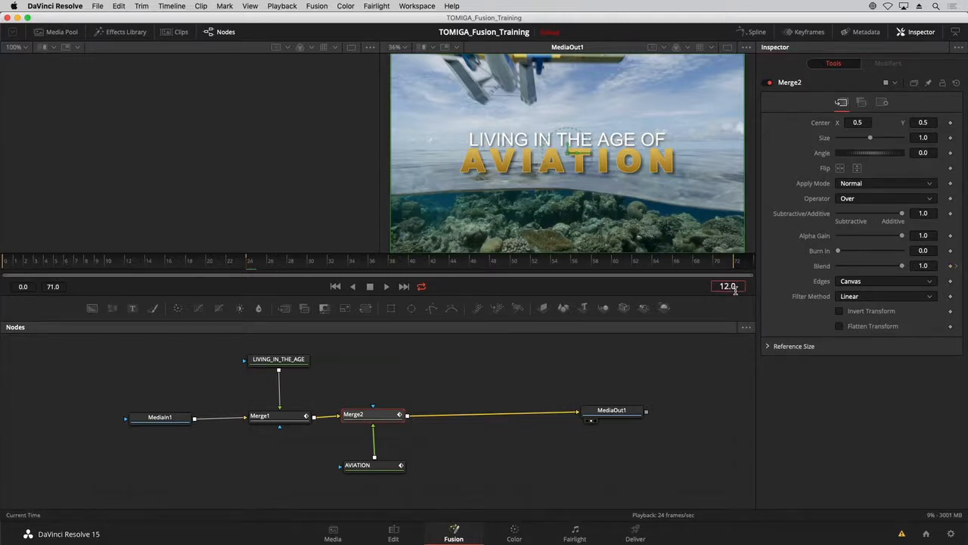
key(Return)
drag(902, 266, 837, 266)
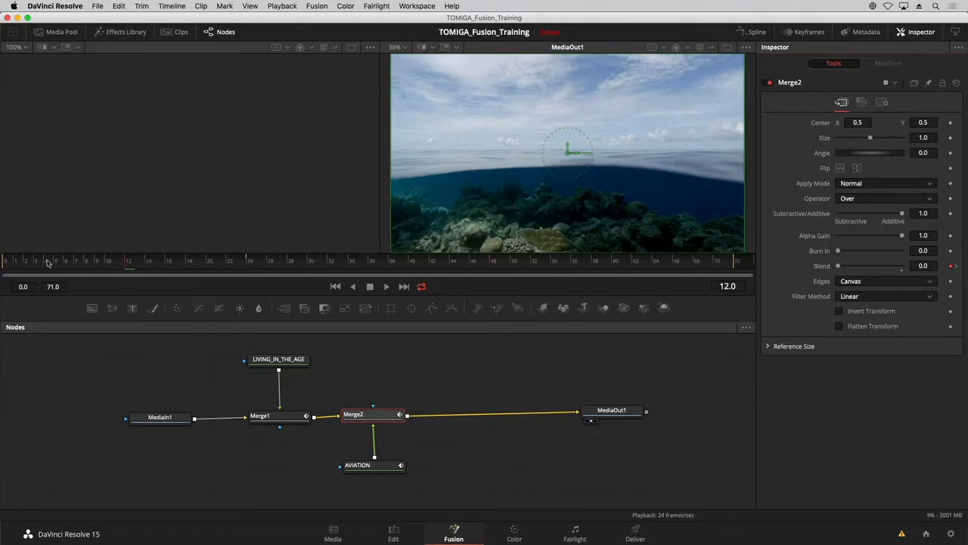
Limit the playback range to frames 0 to 31, then play and scrub through the title animation.
super+click(319, 265)
drag(319, 264, 2, 266)
key(space)
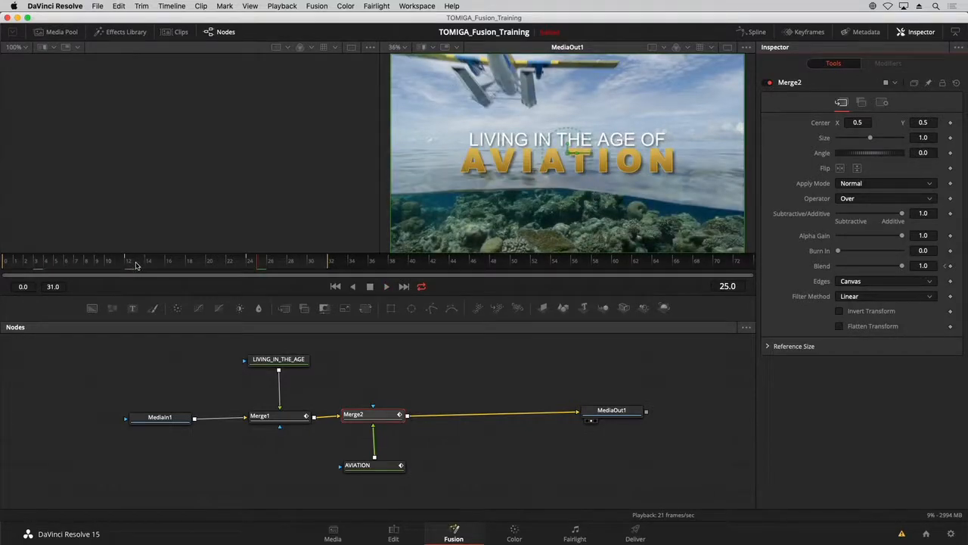
drag(135, 265, 215, 267)
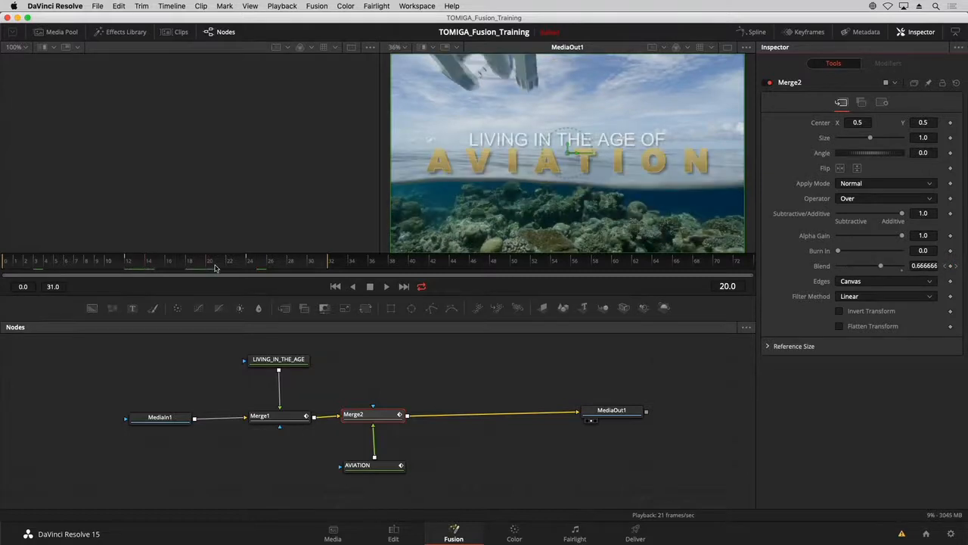
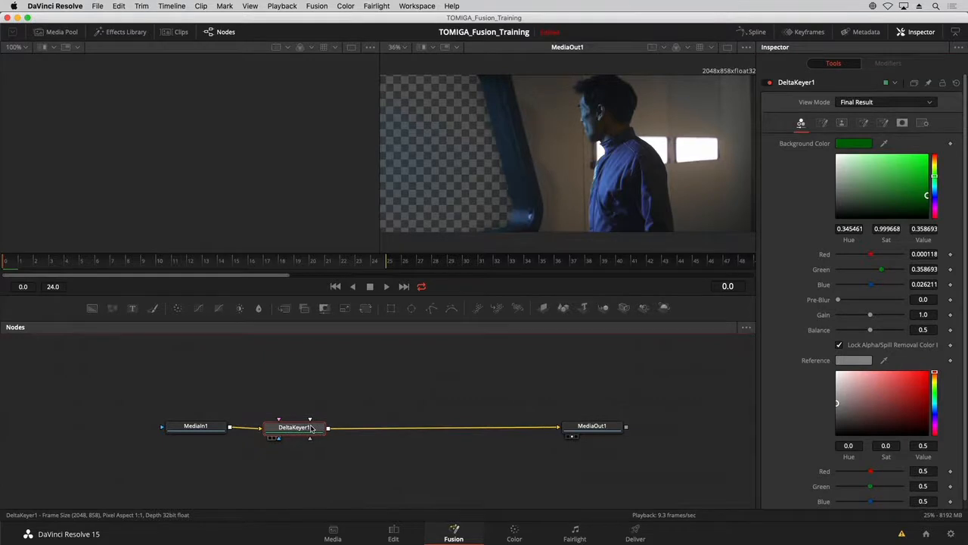
View DeltaKeyer1's alpha matte and set its matte Threshold to 0.3 low and 0.644 high.
key(1)
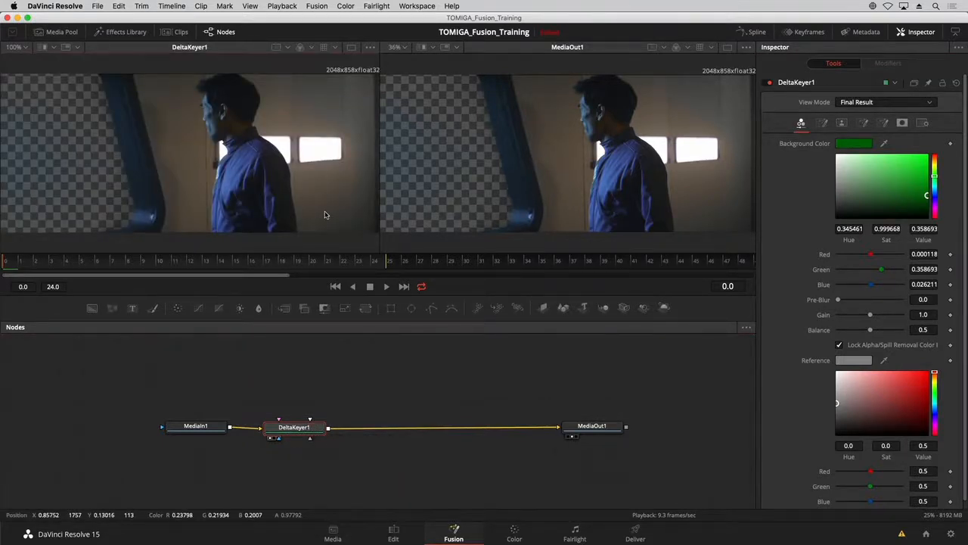
key(a)
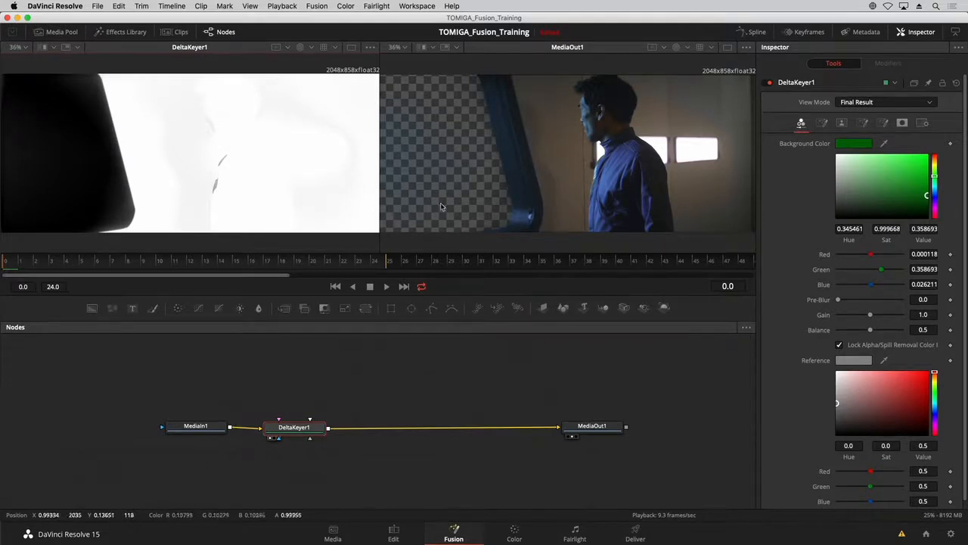
click(842, 123)
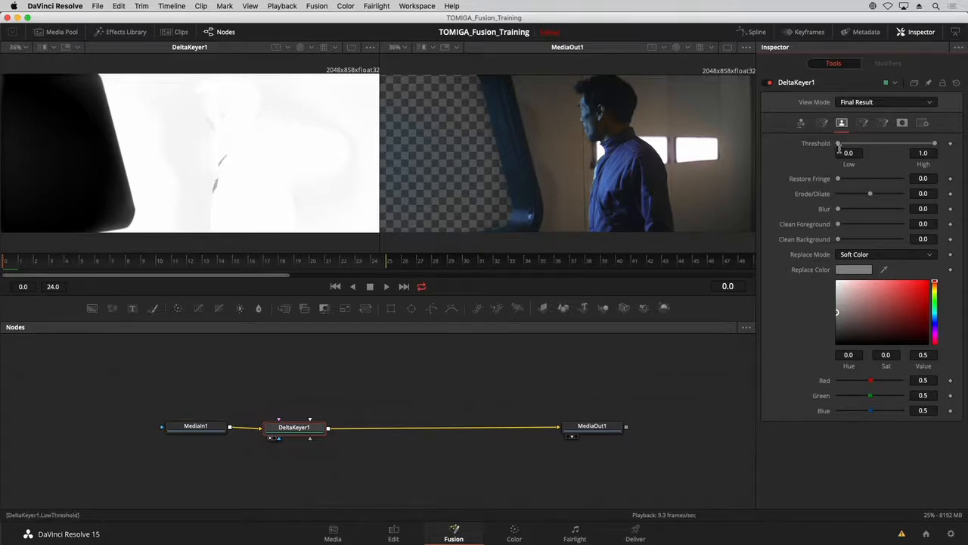
drag(839, 144, 866, 145)
drag(932, 143, 862, 150)
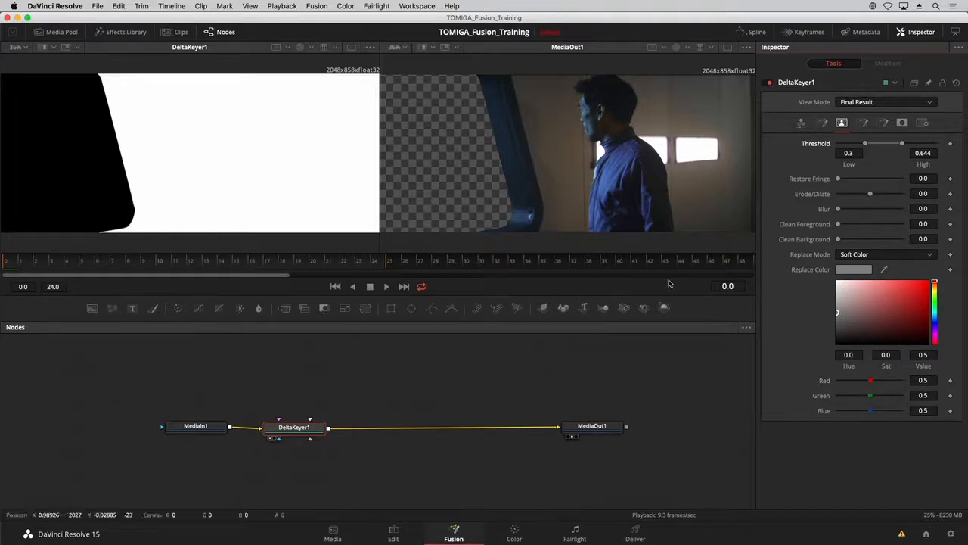
Merge the 2-15_Shot-160_BG clip from the Graphics bin after DeltaKeyer1 and swap Merge1's inputs so the planet sits behind the actor.
drag(195, 427, 174, 431)
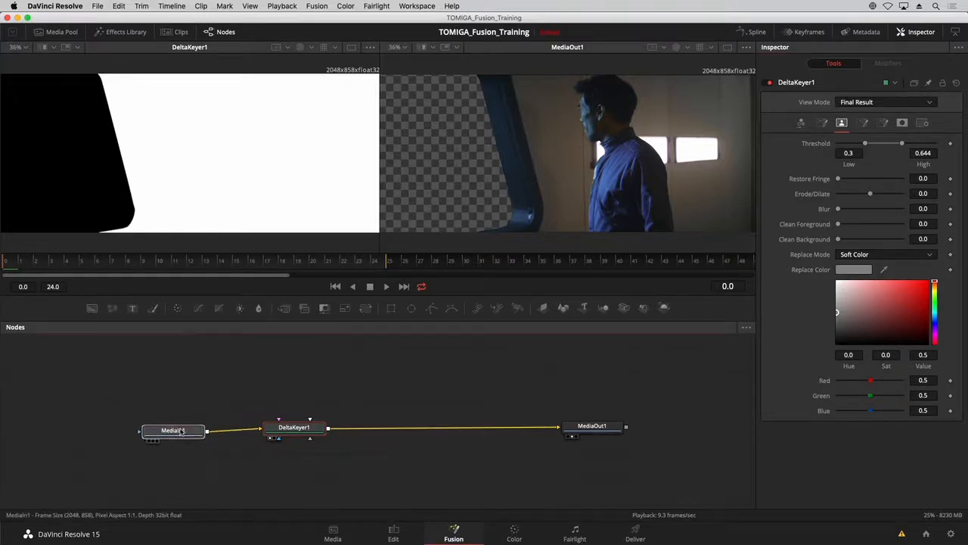
drag(333, 426, 335, 428)
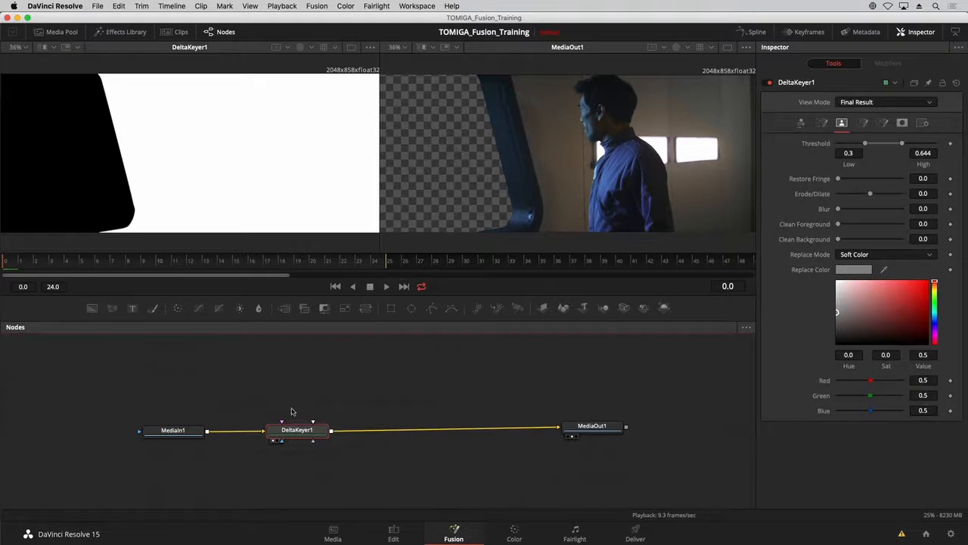
click(68, 33)
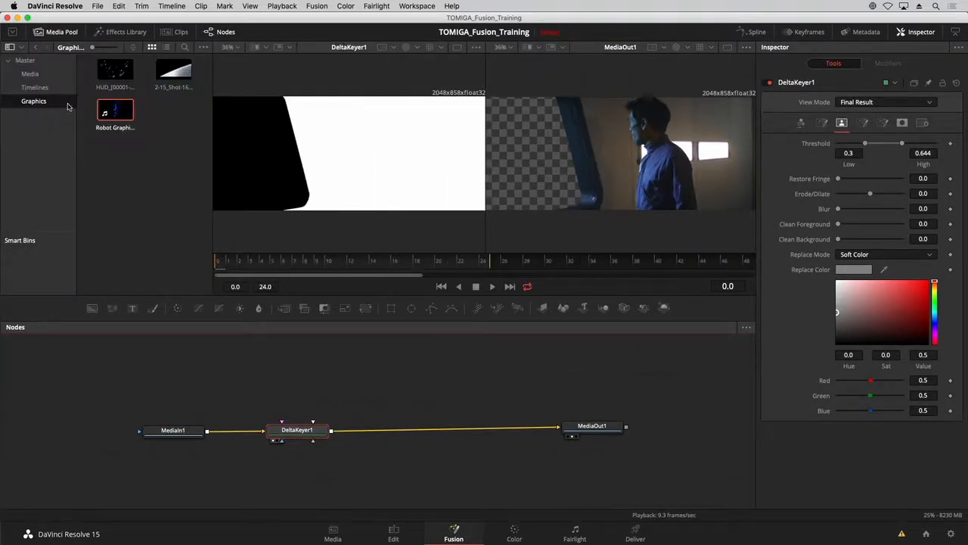
drag(174, 73, 421, 431)
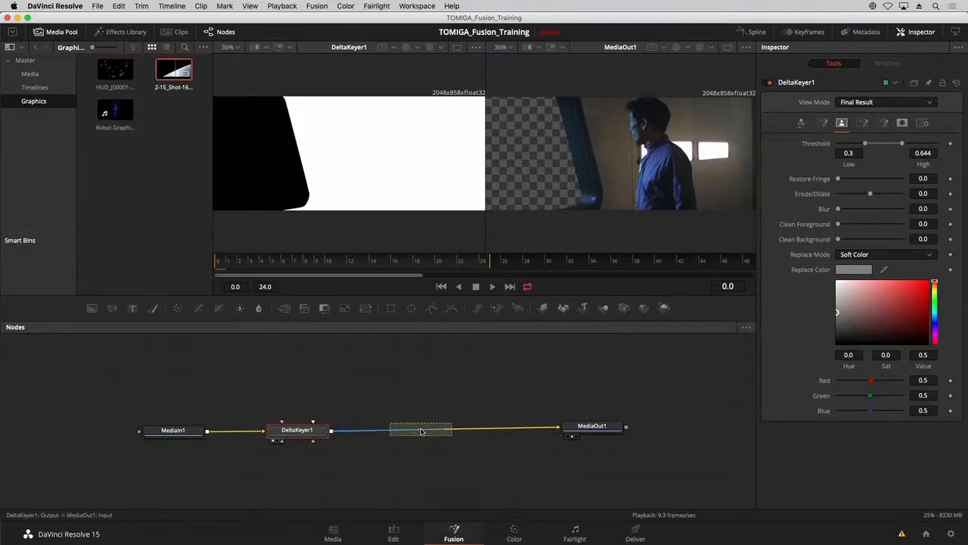
drag(174, 456, 422, 362)
click(434, 432)
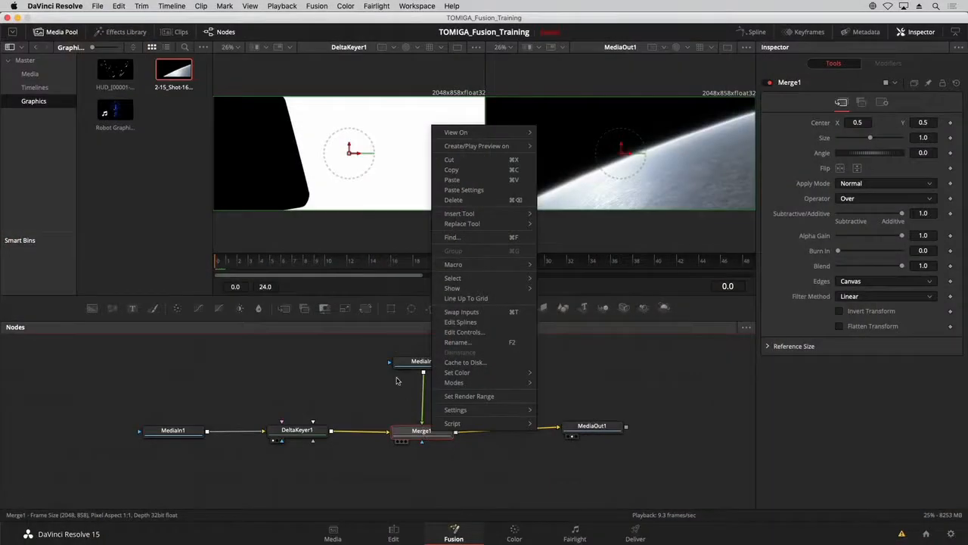
click(474, 312)
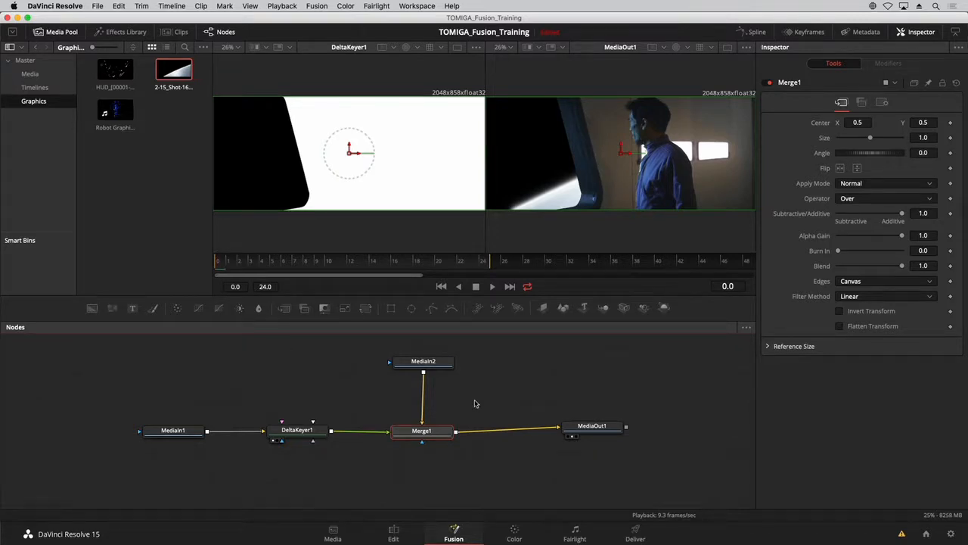
Refine DeltaKeyer1's matte edge with Erode/Dilate -0.0009 and Blur 0.0011, working without the media pool.
click(297, 430)
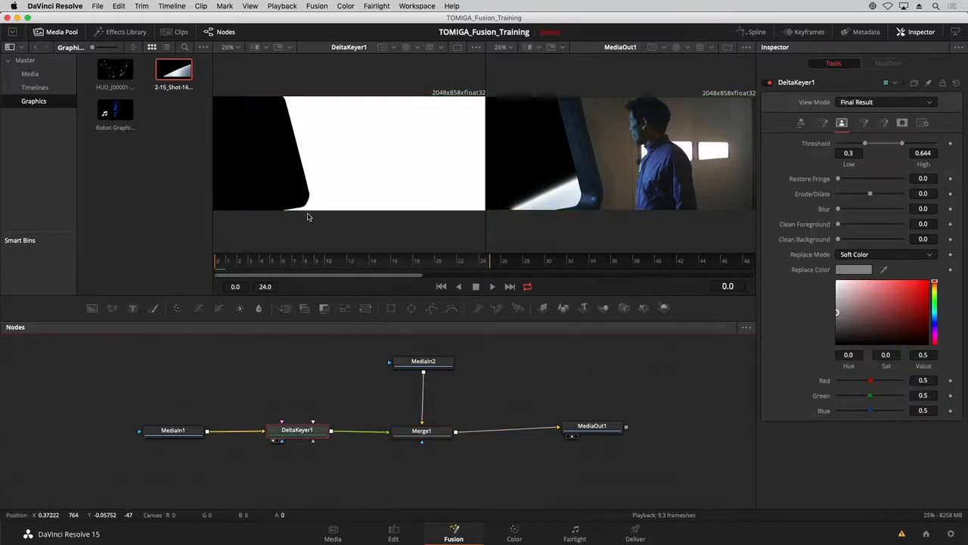
click(47, 32)
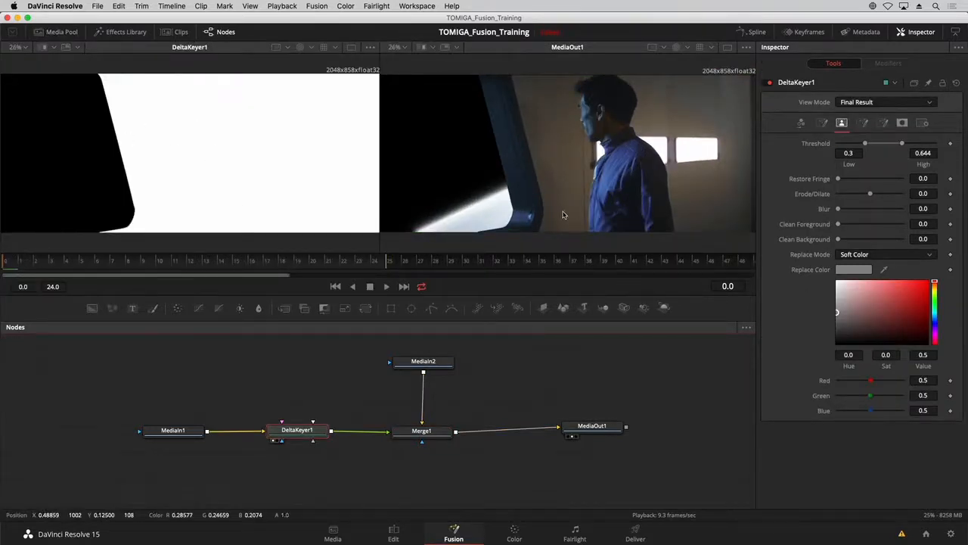
mouse_move(840, 212)
mouse_down()
mouse_move(869, 195)
mouse_move(844, 211)
mouse_up()
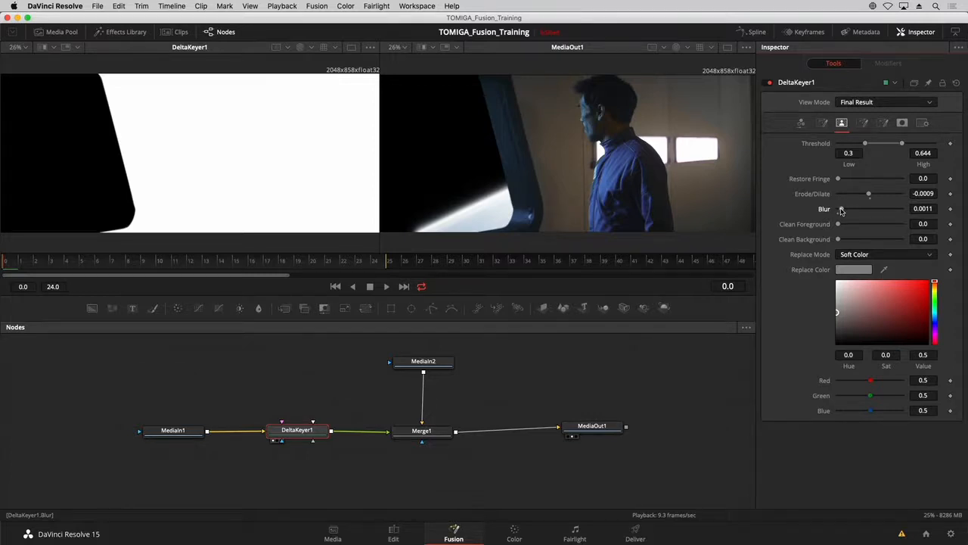
Insert a Transform node between MediaIn2 and Merge1 and shift the planet horizontally to Center X of about 0.284.
click(428, 361)
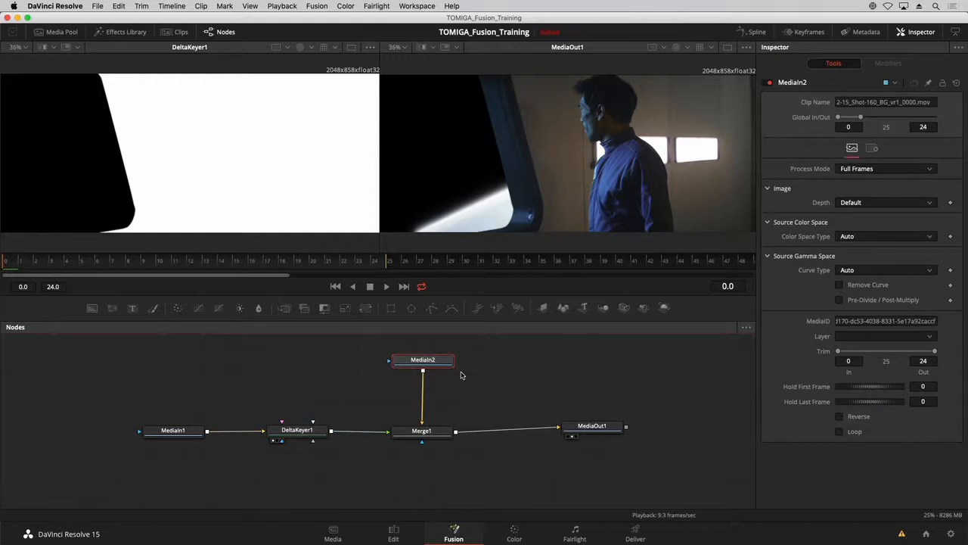
drag(366, 309, 434, 383)
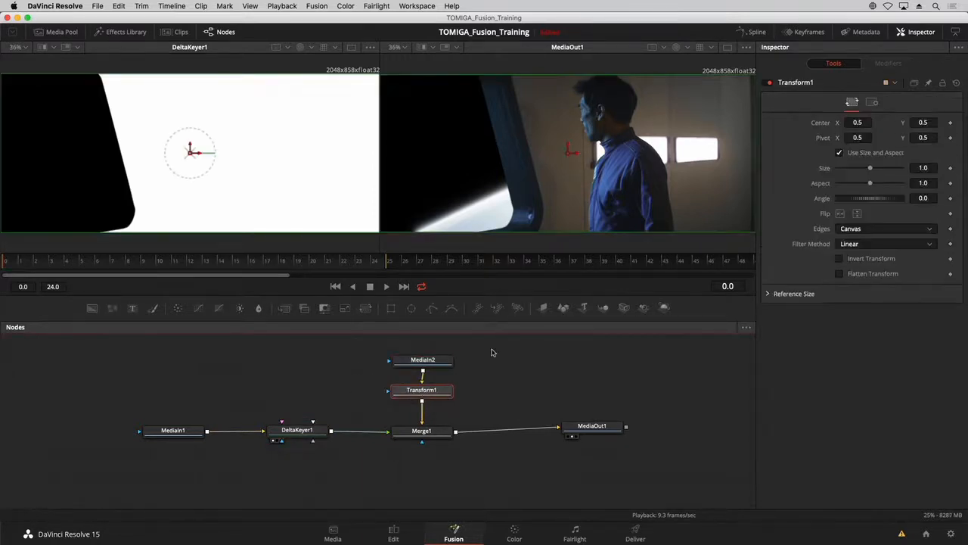
drag(572, 154, 497, 174)
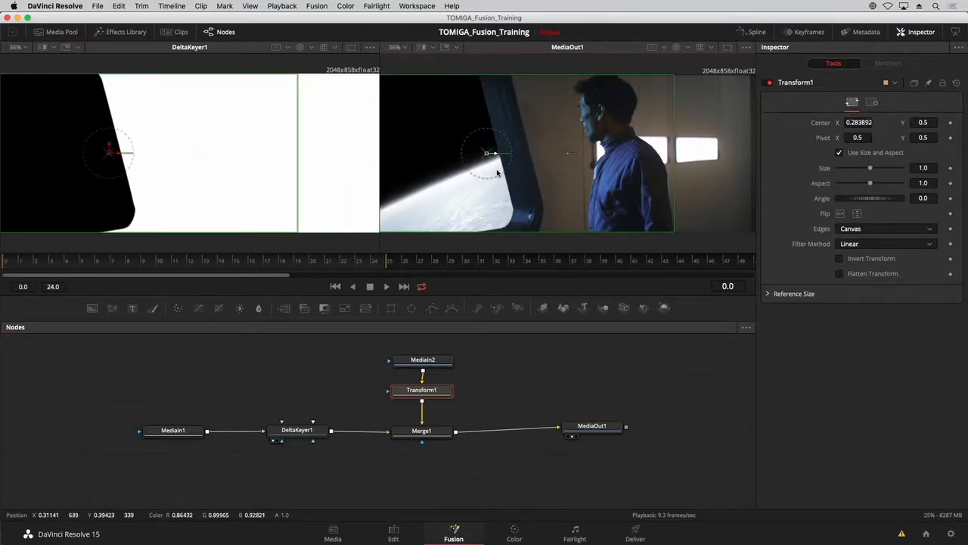
Rename the MediaIn1, MediaIn2 and MediaOut1 nodes together as BACKPLATE, PLANET and OUTPUT.
drag(597, 425, 606, 432)
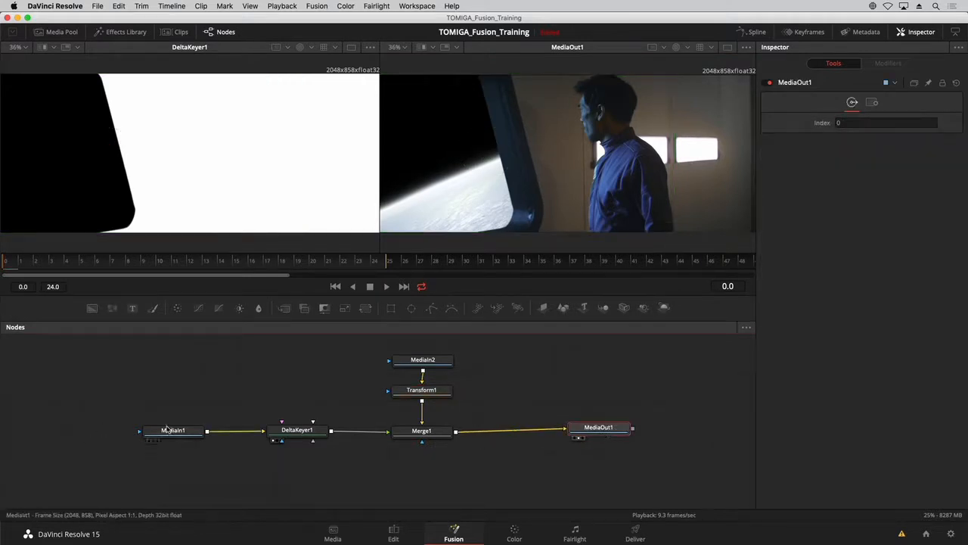
drag(118, 395, 211, 468)
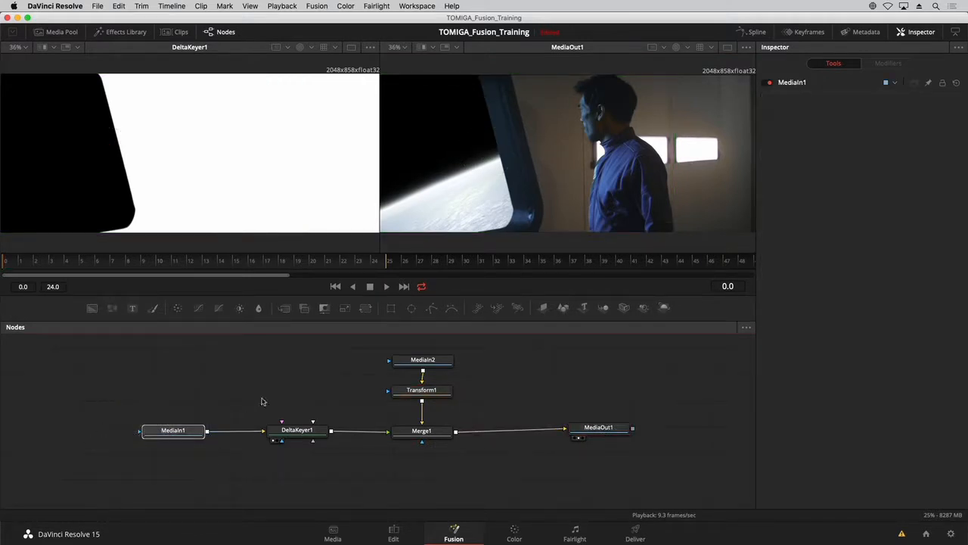
drag(361, 350, 466, 366)
drag(606, 418, 628, 440)
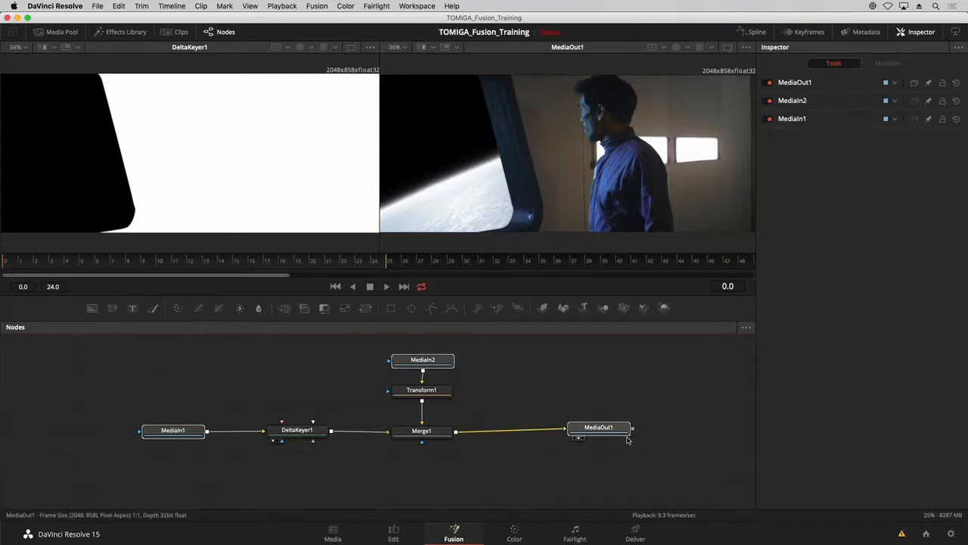
key(F2)
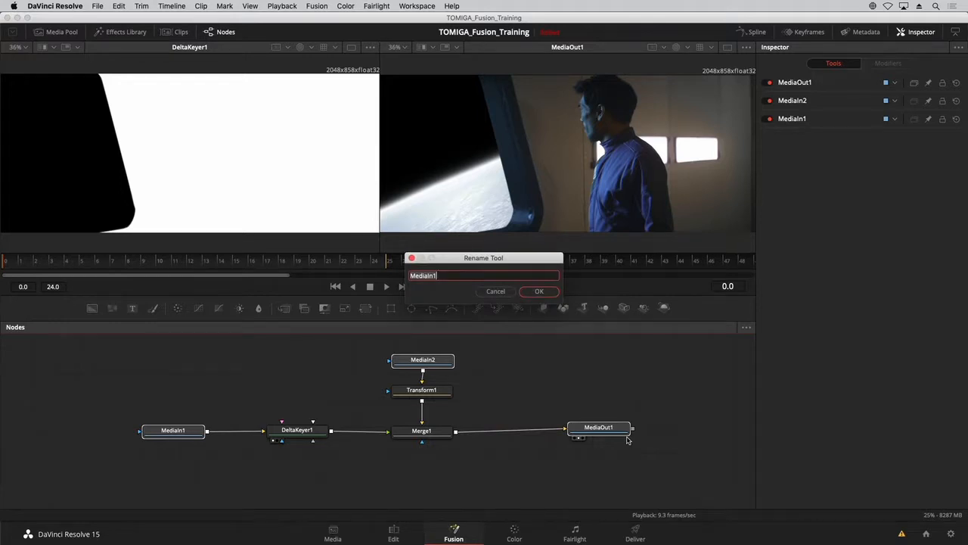
text(BACKPLATE)
key(Return)
text(P)
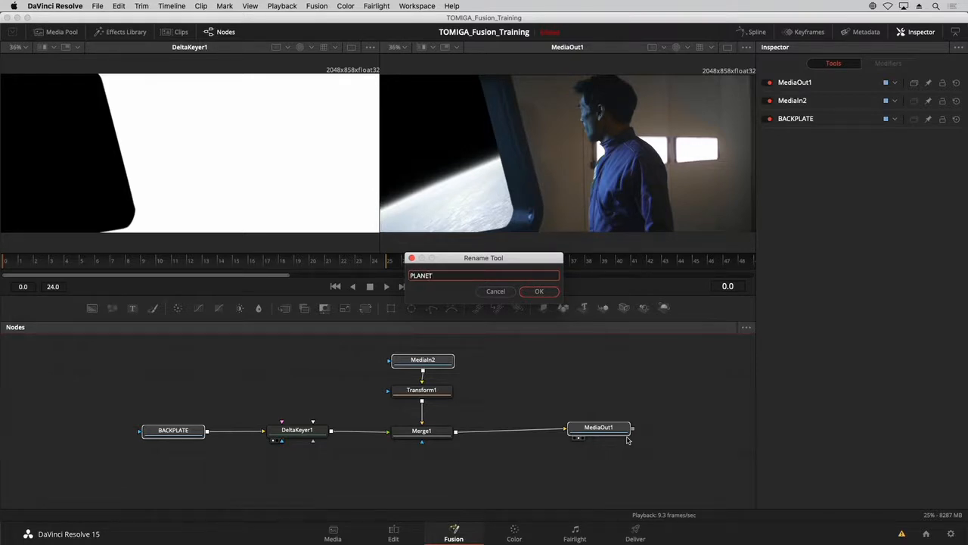
text(LANET)
key(Return)
key(Return)
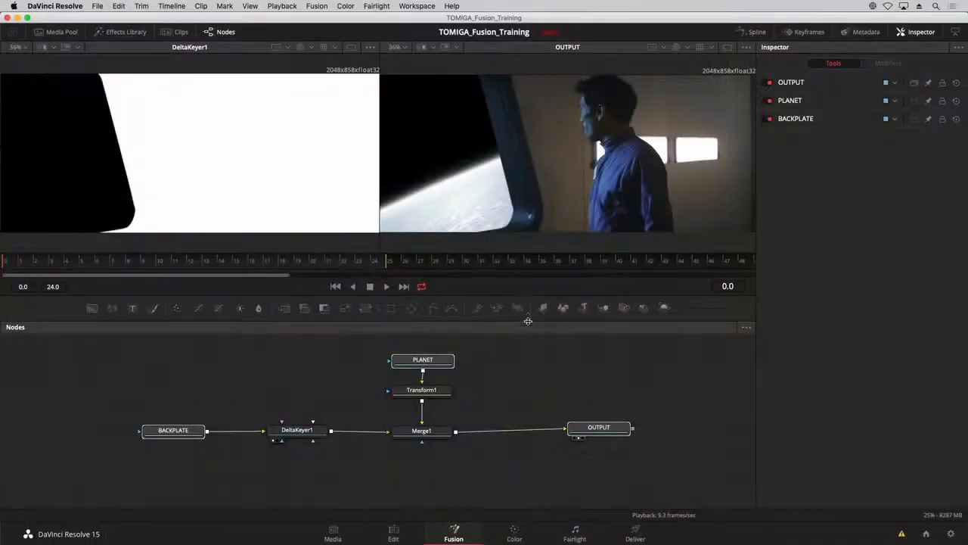
Enlarge the node editor and line up all nodes to the grid.
drag(529, 321, 528, 265)
drag(500, 339, 416, 383)
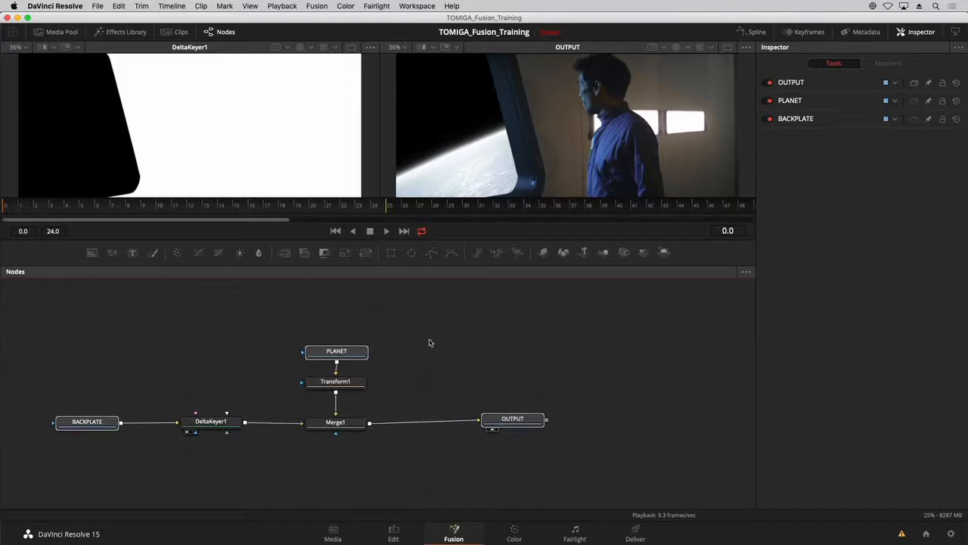
click(426, 348)
right_click(426, 350)
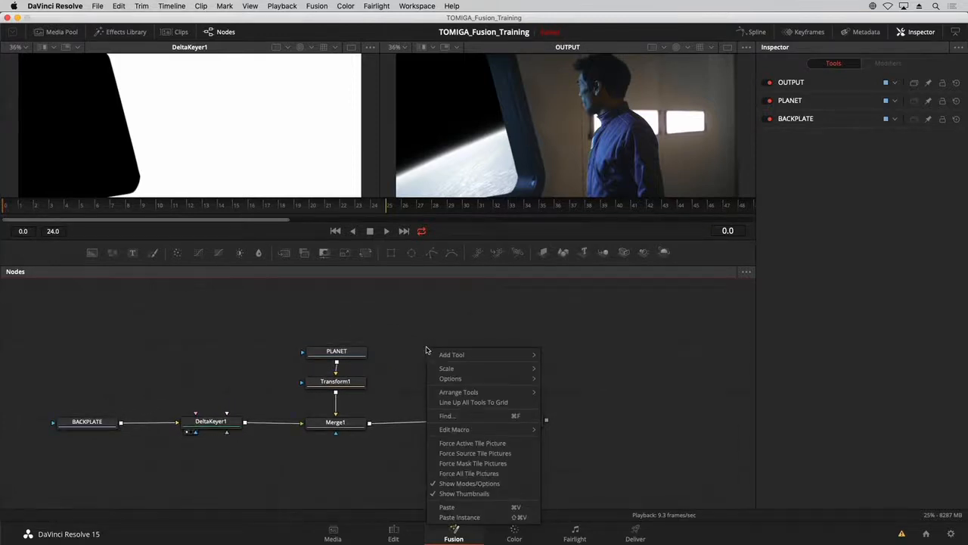
click(456, 402)
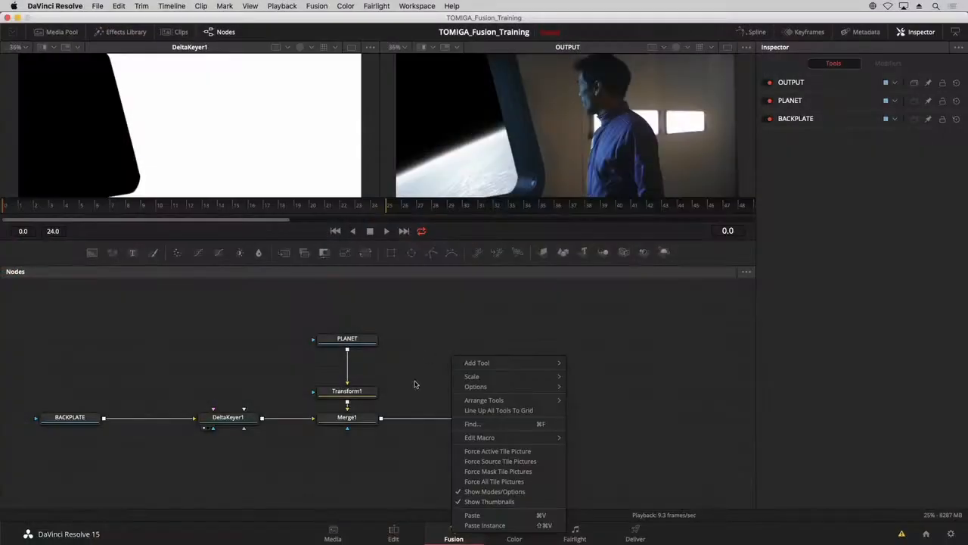
Set node arranging to Connected and move the PLANET node slightly upward above Transform1.
mouse_move(529, 400)
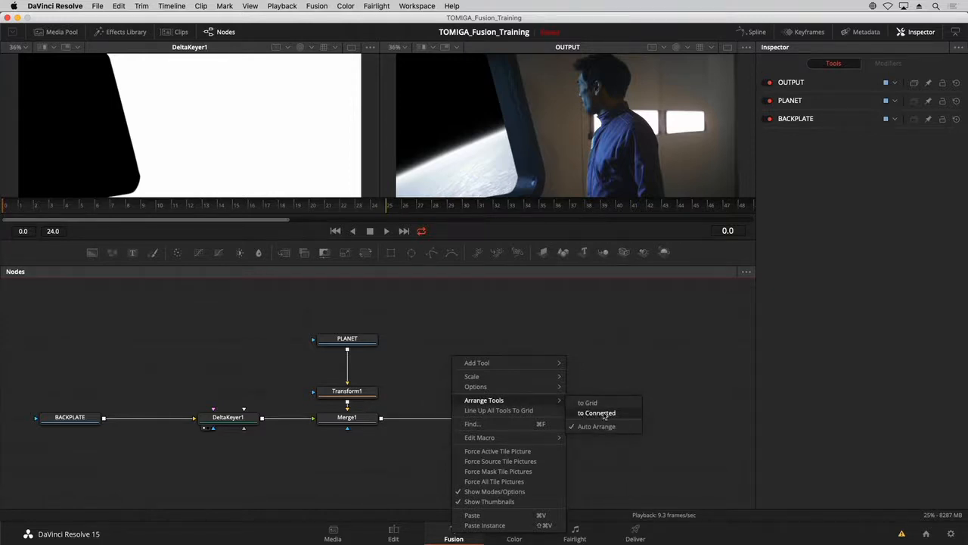
click(606, 414)
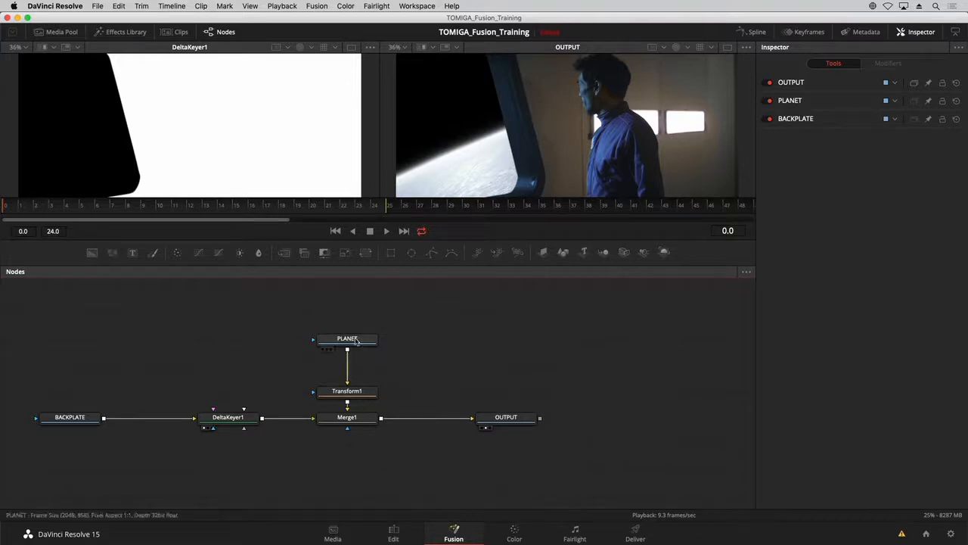
mouse_move(355, 342)
mouse_down()
mouse_move(281, 341)
mouse_move(465, 331)
mouse_move(255, 346)
mouse_move(273, 354)
mouse_move(409, 331)
mouse_move(326, 334)
mouse_move(378, 335)
mouse_move(328, 337)
mouse_move(355, 338)
mouse_up()
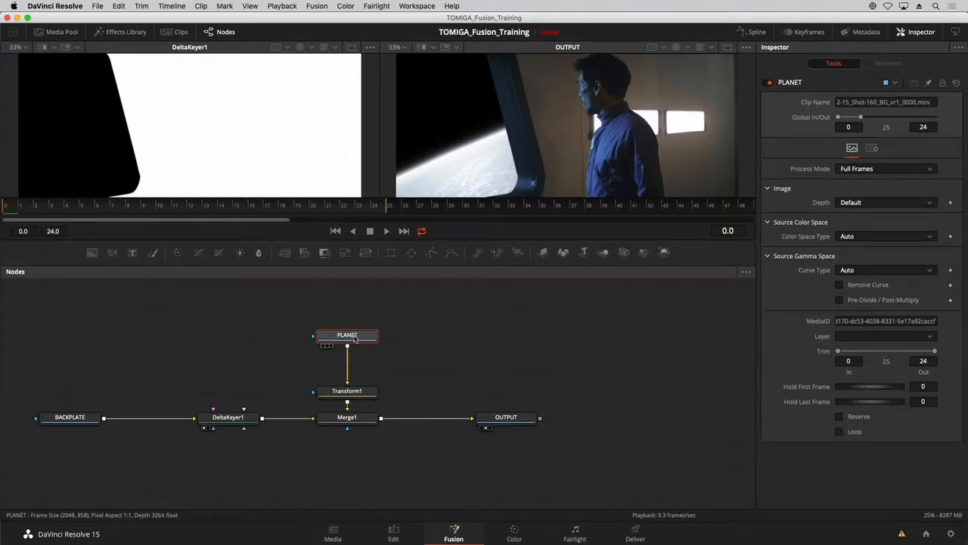
Group the BACKPLATE, DeltaKeyer1, PLANET, Transform1 and Merge1 nodes.
drag(277, 368, 361, 355)
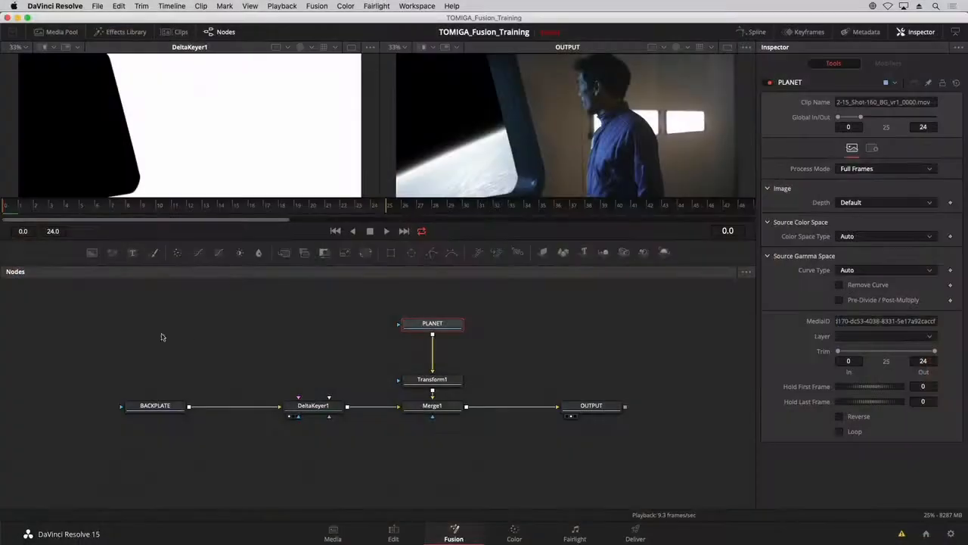
drag(138, 309, 480, 441)
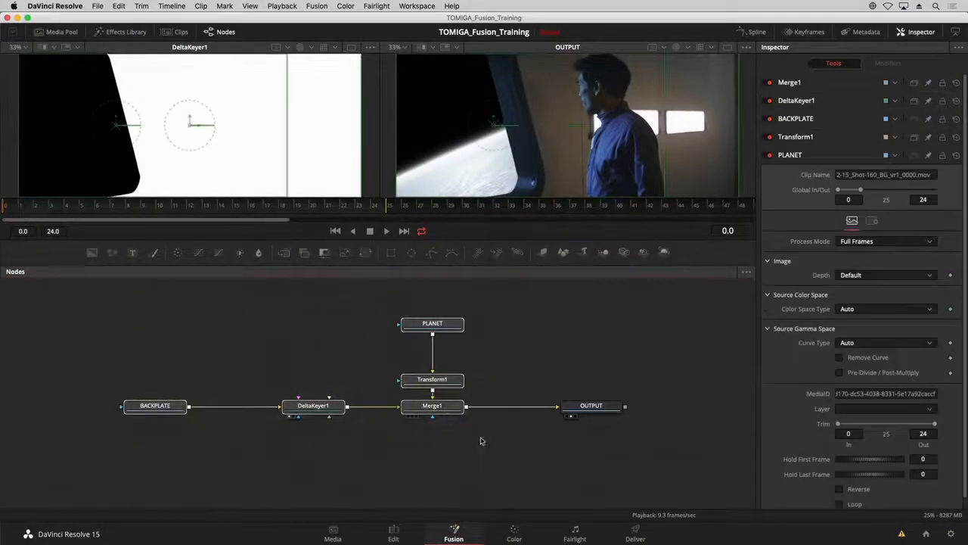
right_click(452, 408)
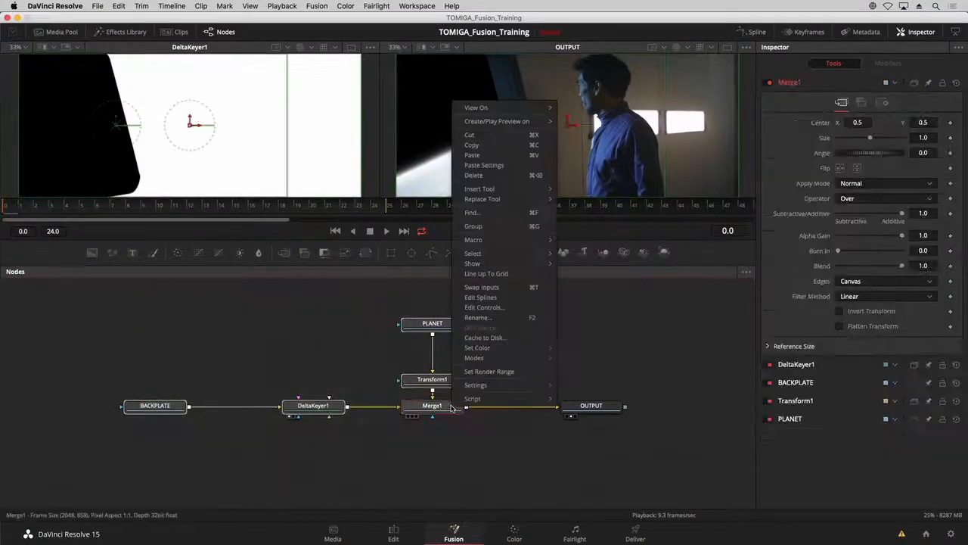
click(508, 226)
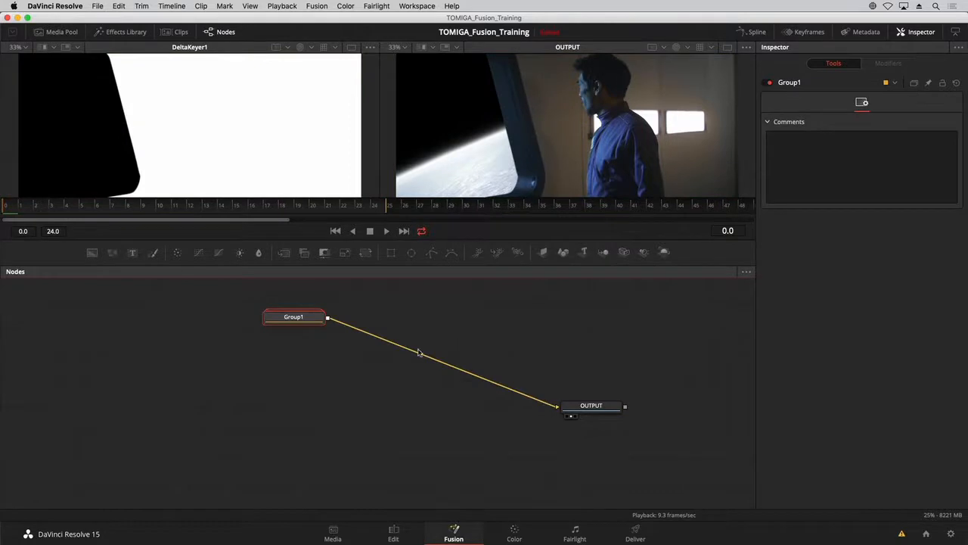
Check which tools the new group contains and rename the group GREENSCREEN.
mouse_move(300, 325)
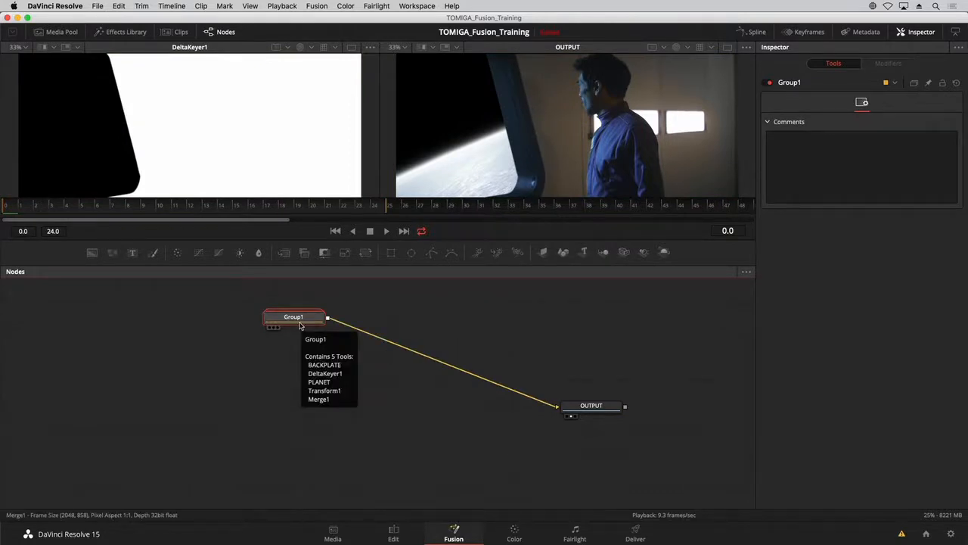
key(F2)
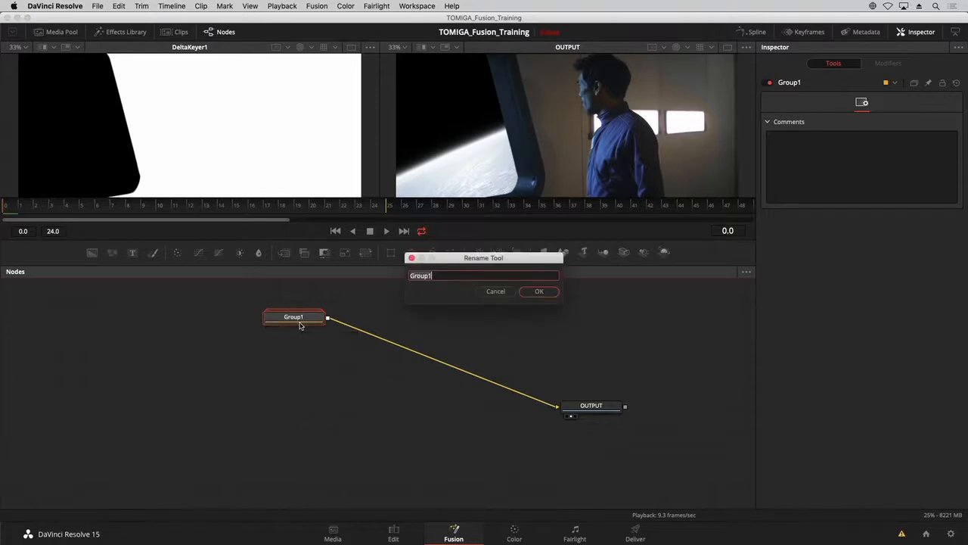
text(GREENS)
key(Return)
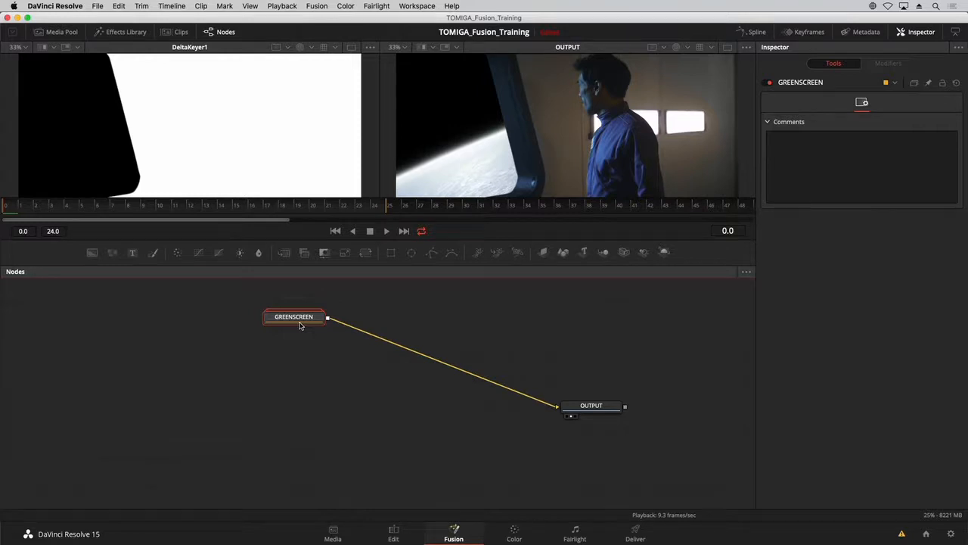
Look inside the GREENSCREEN group and ungroup it, moving the released nodes down so Merge1 lines up with OUTPUT.
double_click(300, 322)
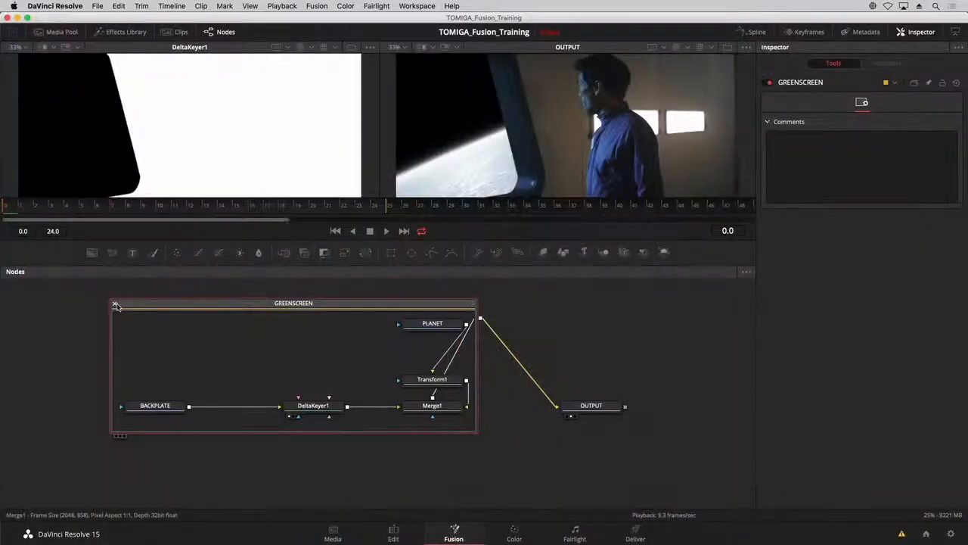
click(115, 306)
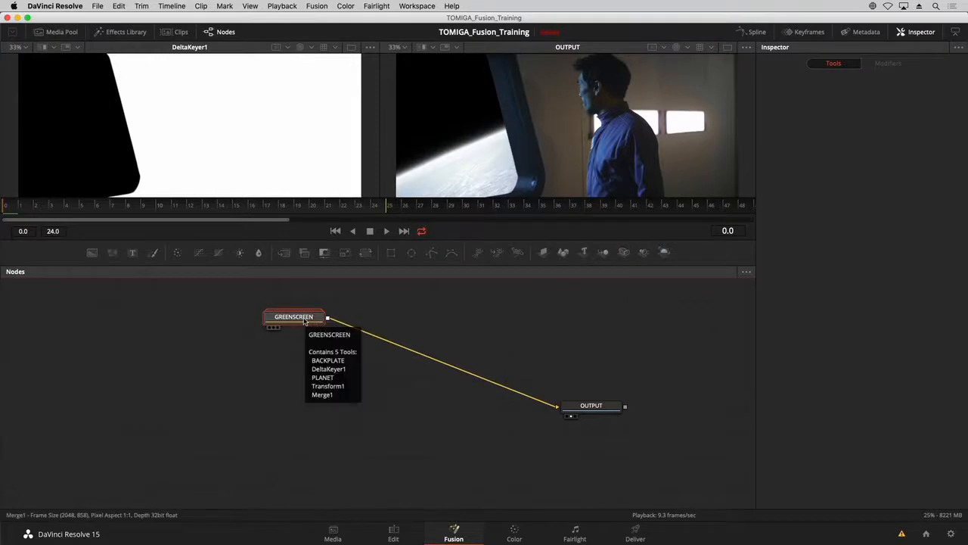
right_click(306, 318)
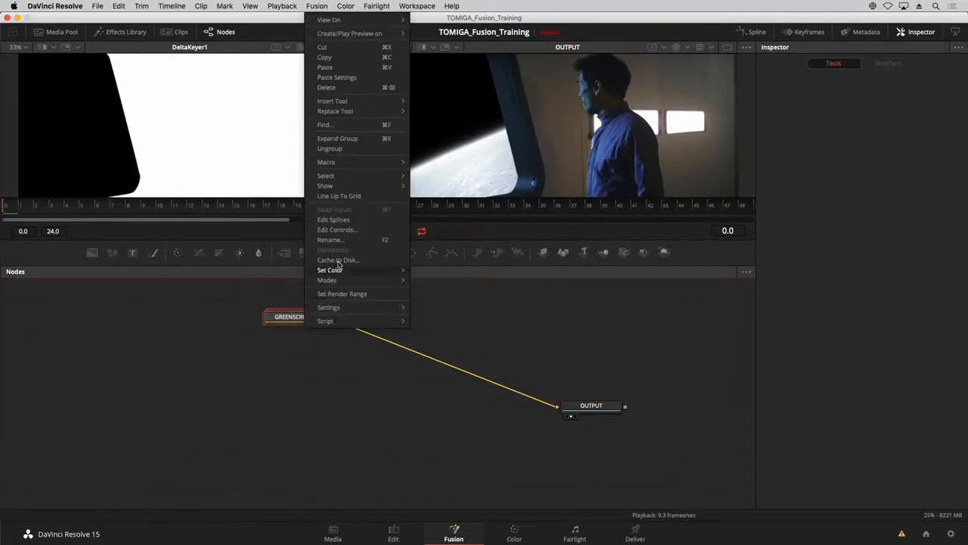
click(338, 149)
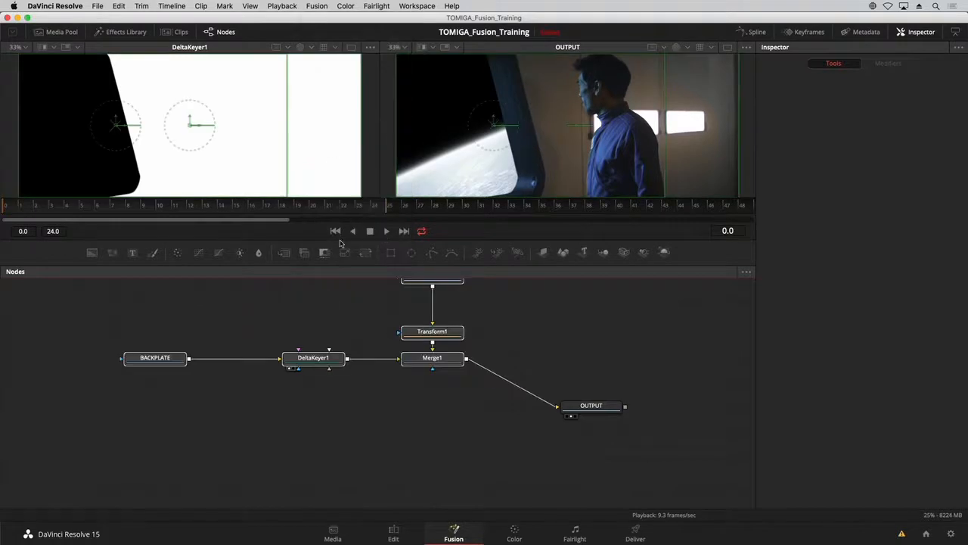
drag(432, 363, 392, 411)
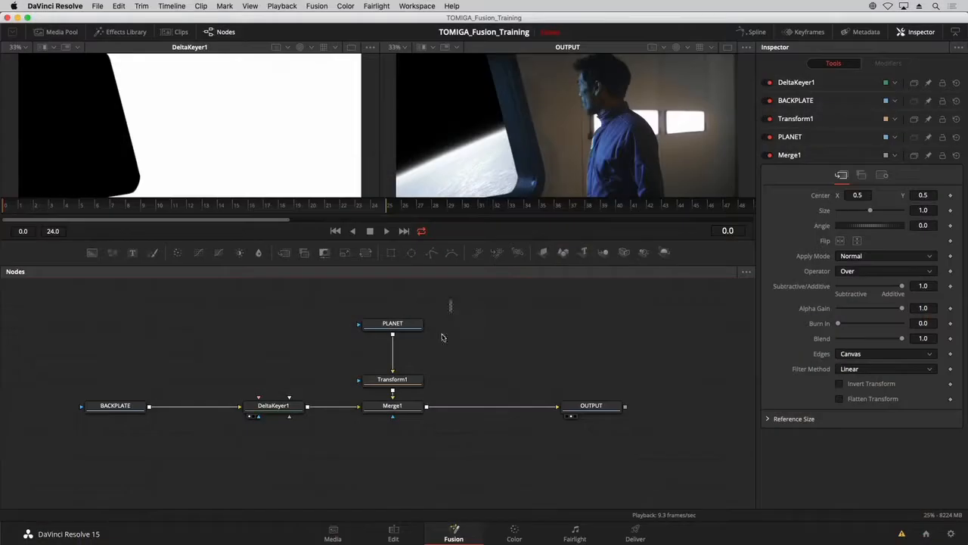
Add an Underlay behind the BACKPLATE, DeltaKeyer1, PLANET, Transform1 and Merge1 nodes.
drag(451, 301, 105, 459)
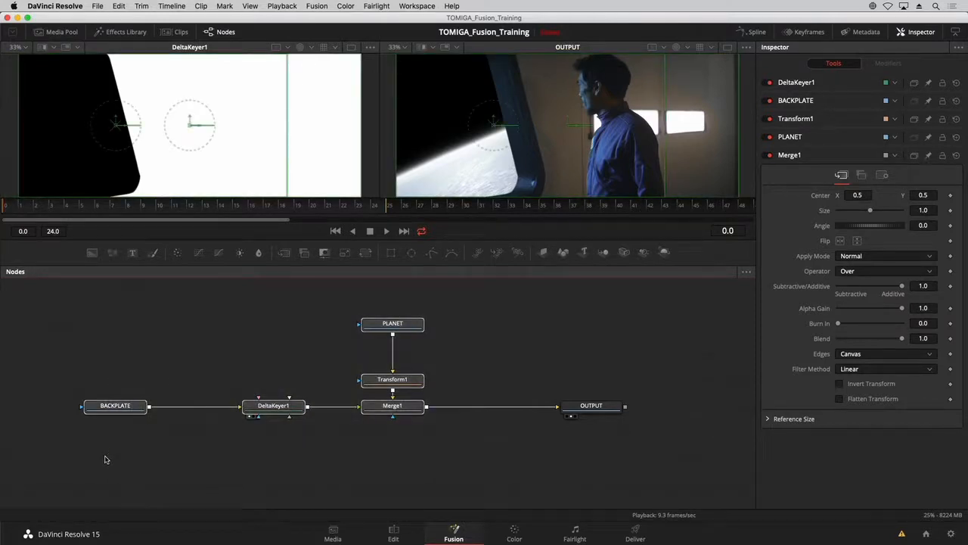
key(shift+space)
text(DELTA)
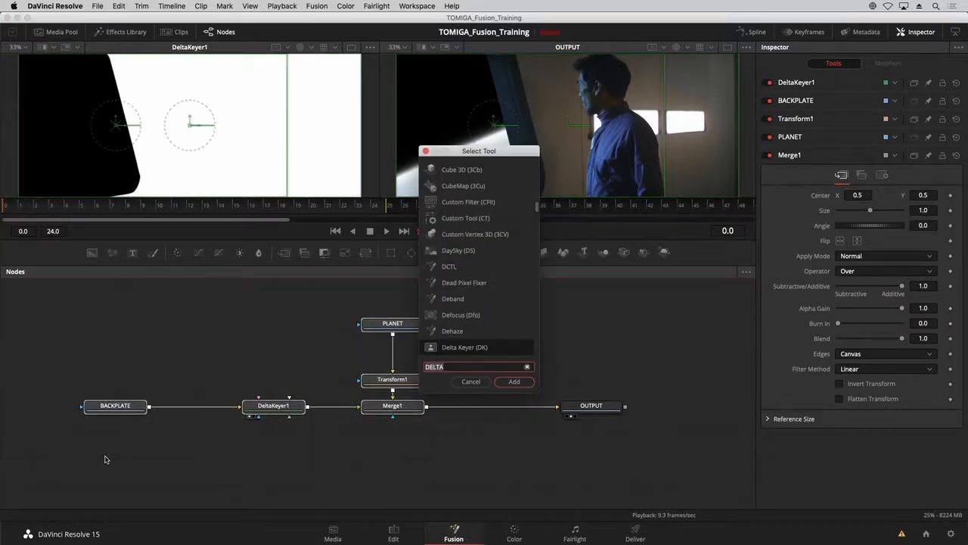
key(BackSpace)
key(BackSpace)
key(BackSpace)
key(BackSpace)
key(BackSpace)
text(UNDER)
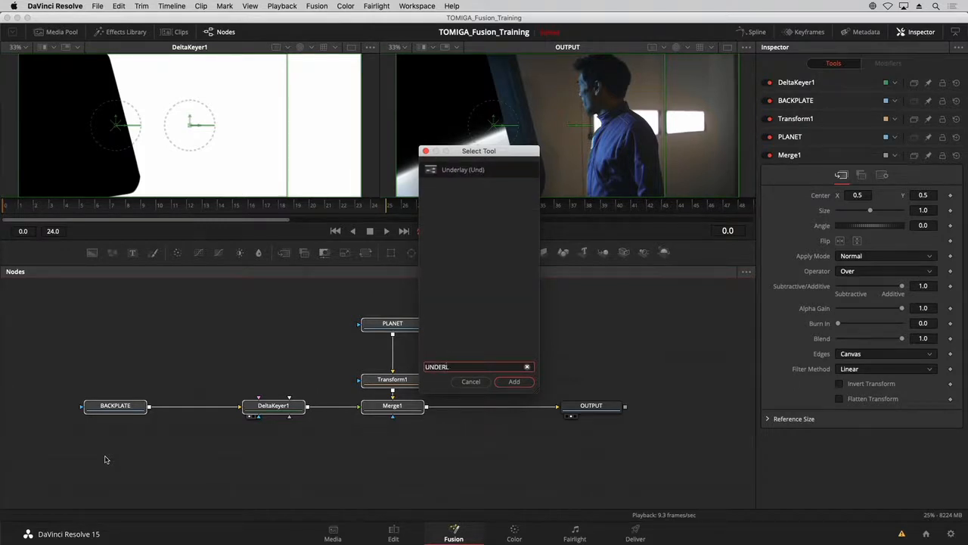
key(Return)
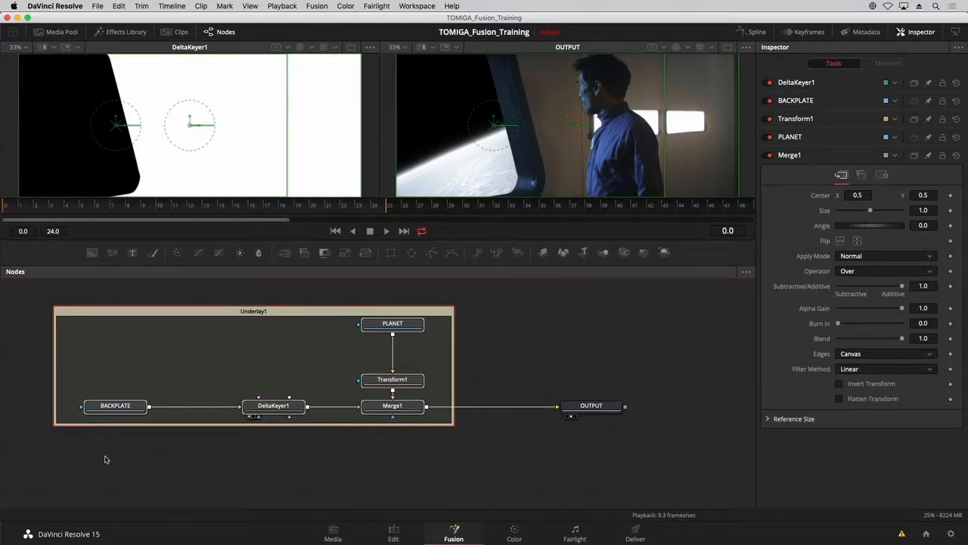
Move the underlay with its nodes slightly closer to OUTPUT and set its color to Green.
drag(226, 333, 257, 313)
click(269, 297)
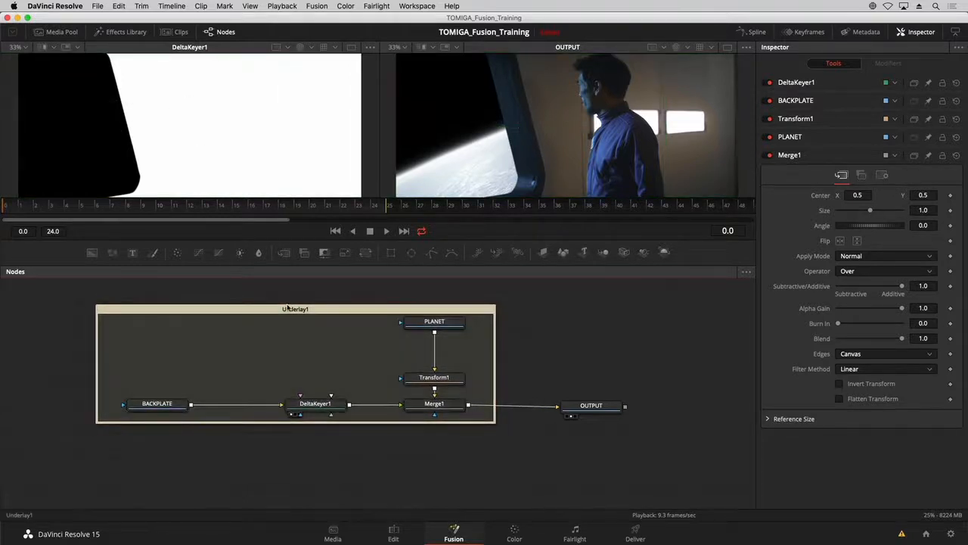
click(292, 311)
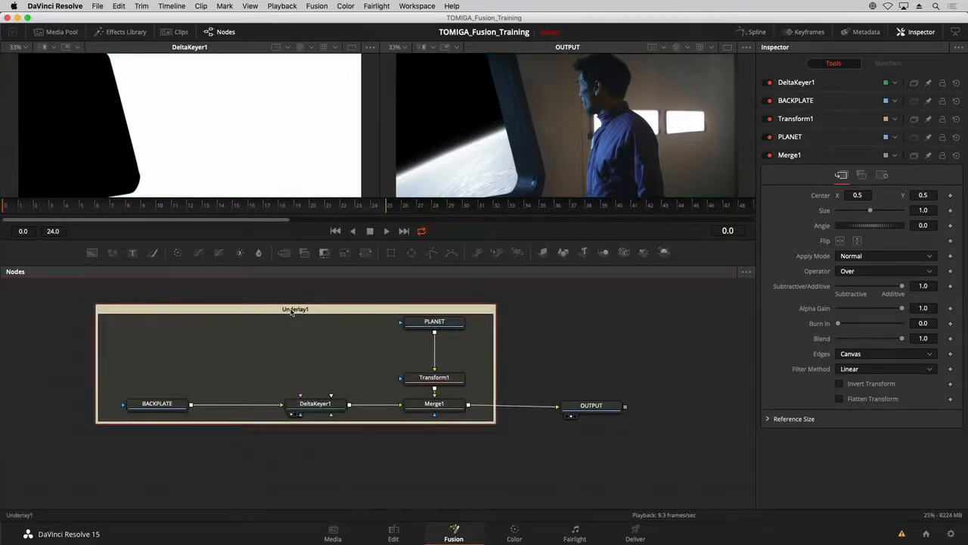
right_click(292, 312)
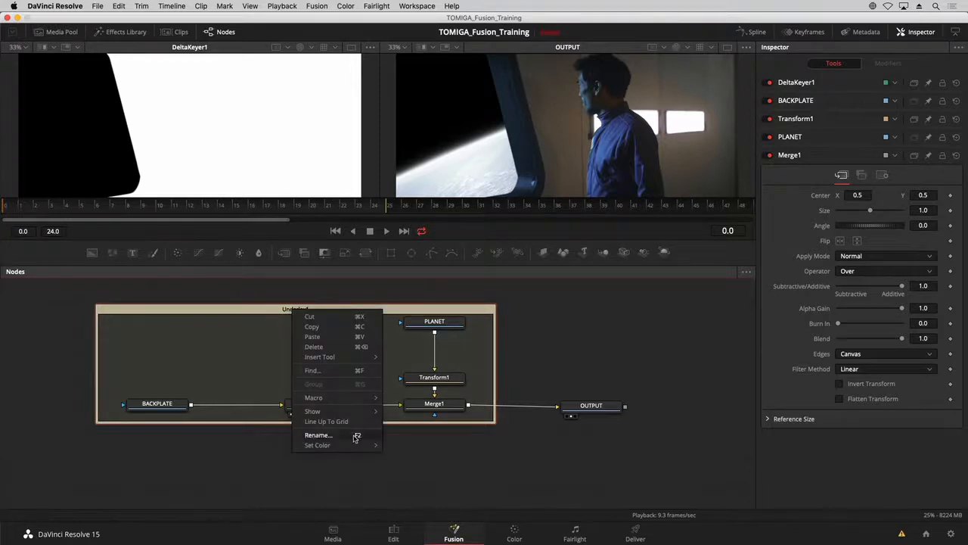
mouse_move(360, 445)
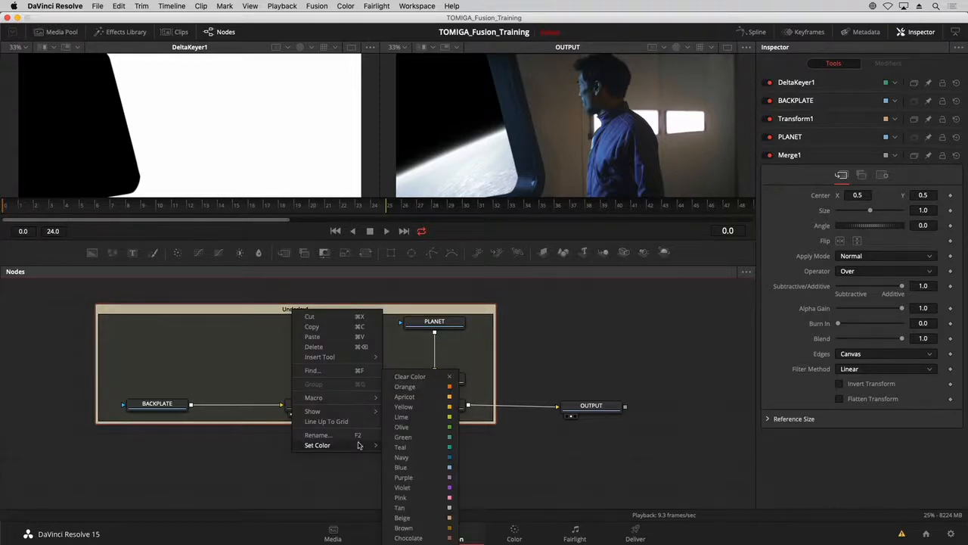
click(410, 437)
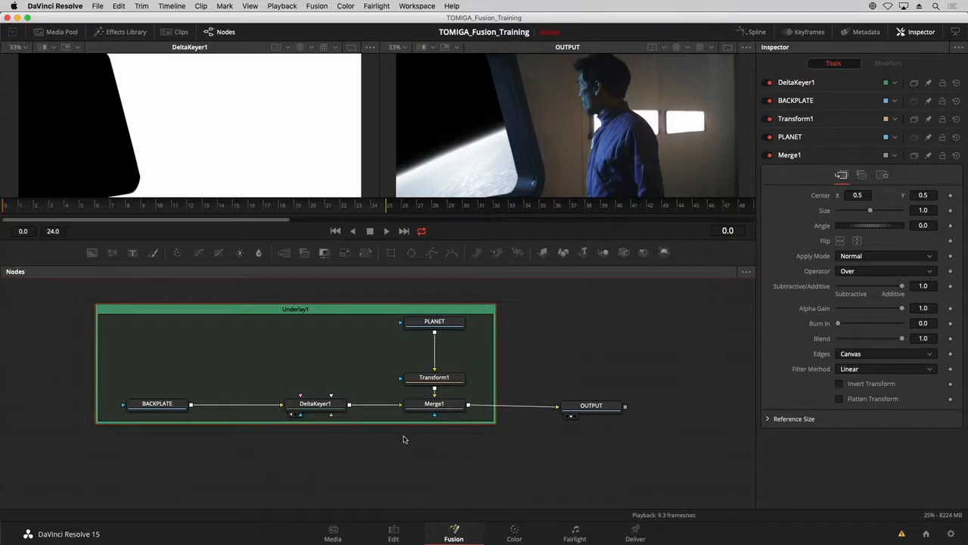
Rename the underlay GREENSCREEN.
key(F2)
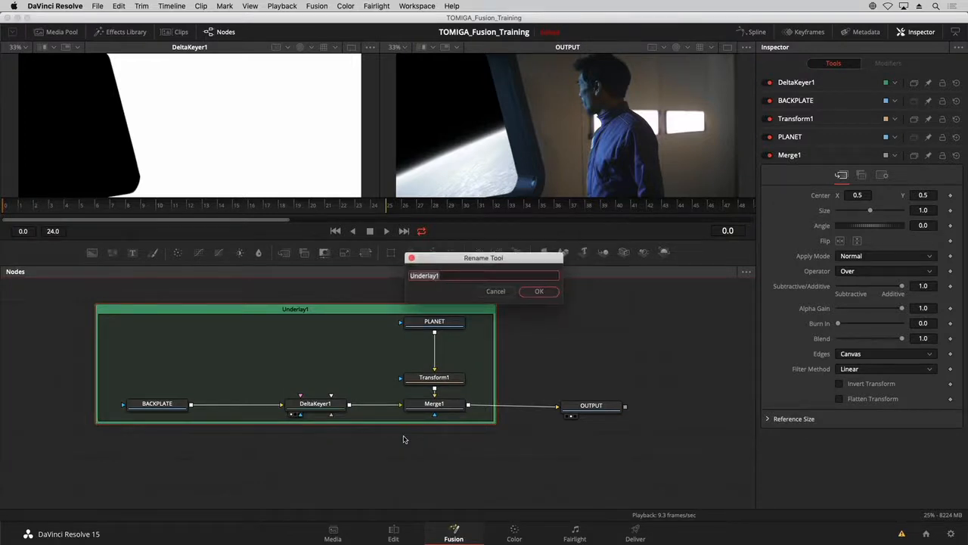
text(GREENSCREEN)
key(Return)
scroll(352, 385, down, 3)
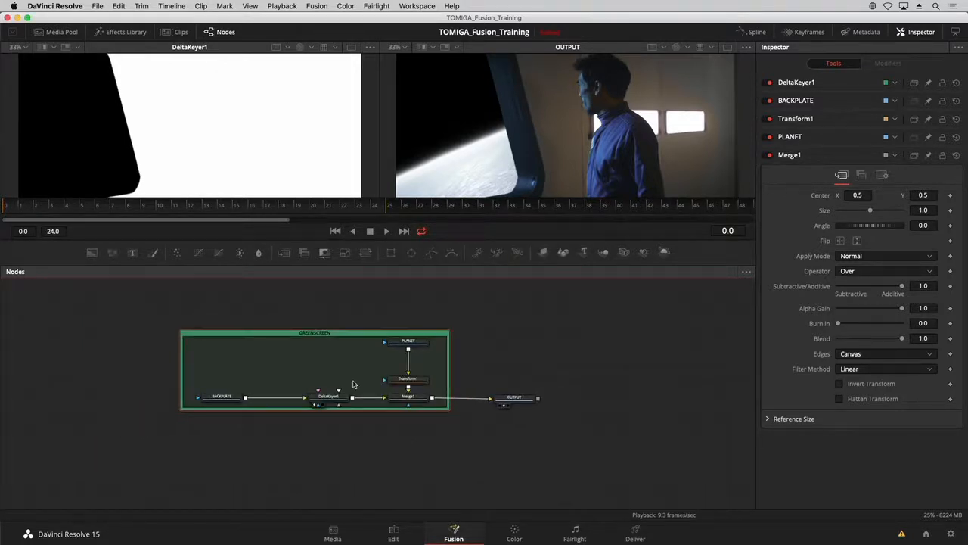